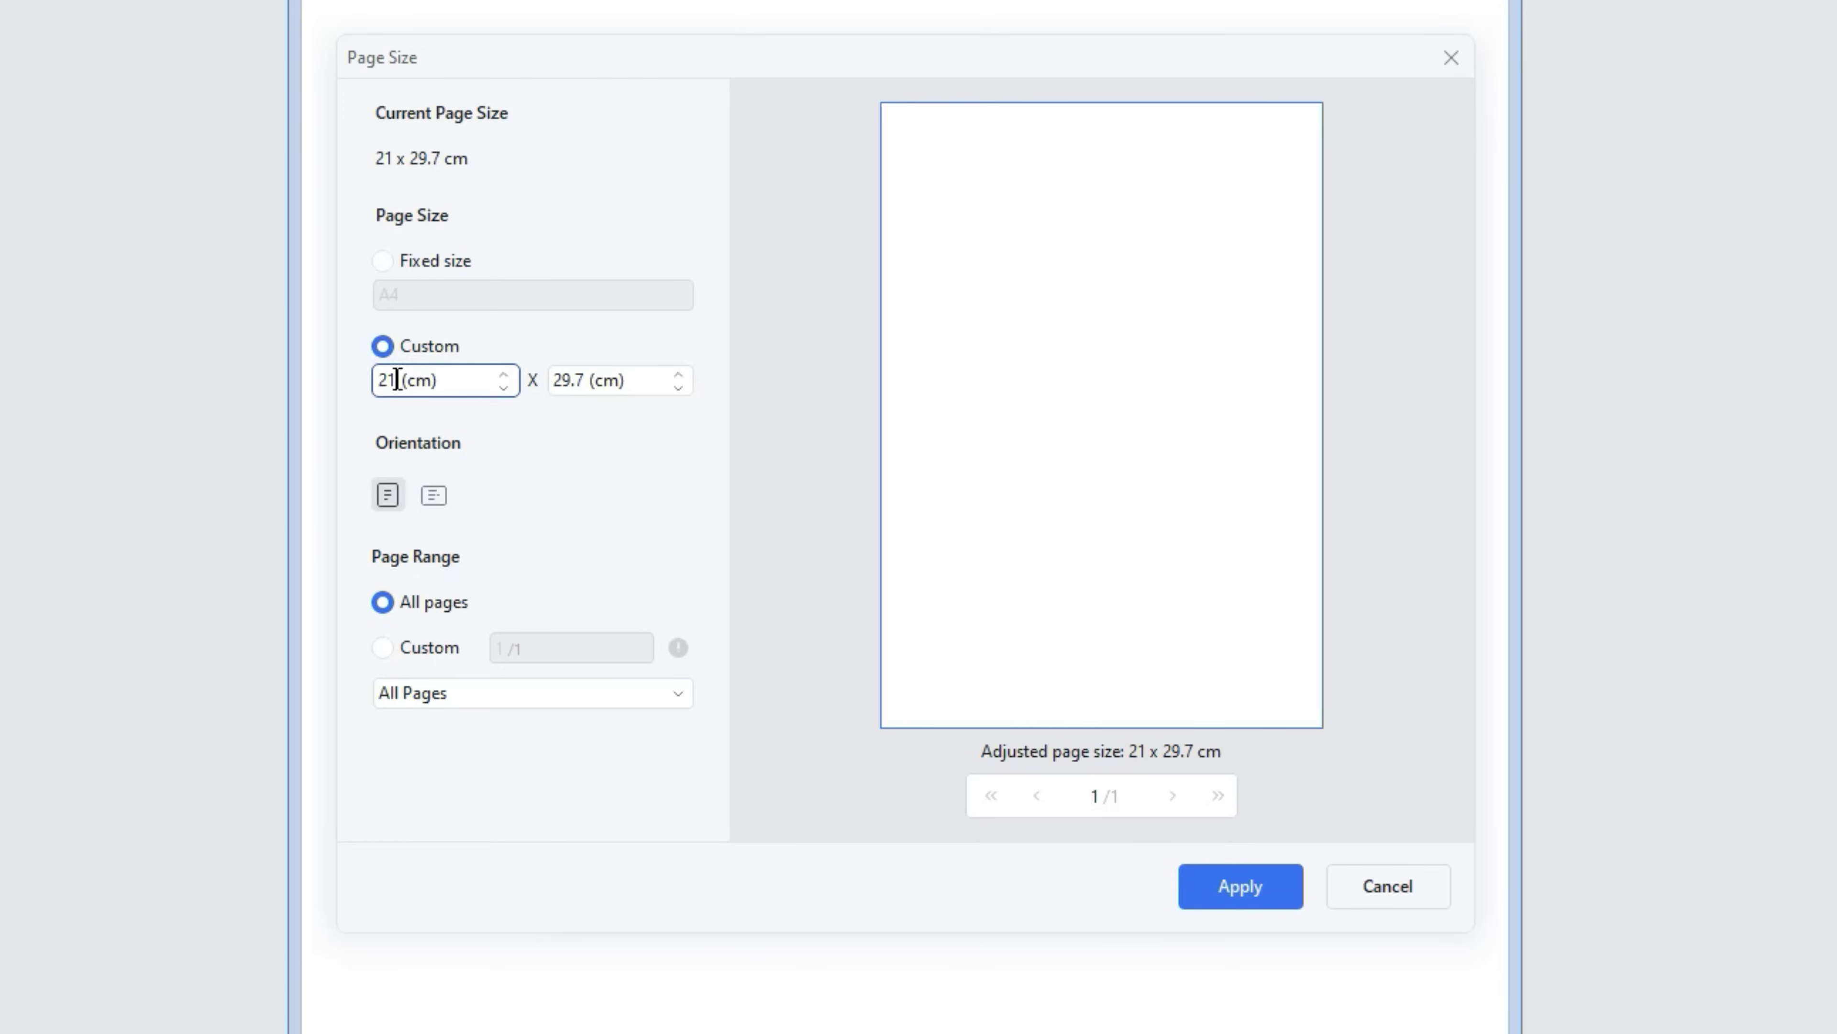
Set a custom page size of 10 x 6 cm for all pages and apply it
type("10")
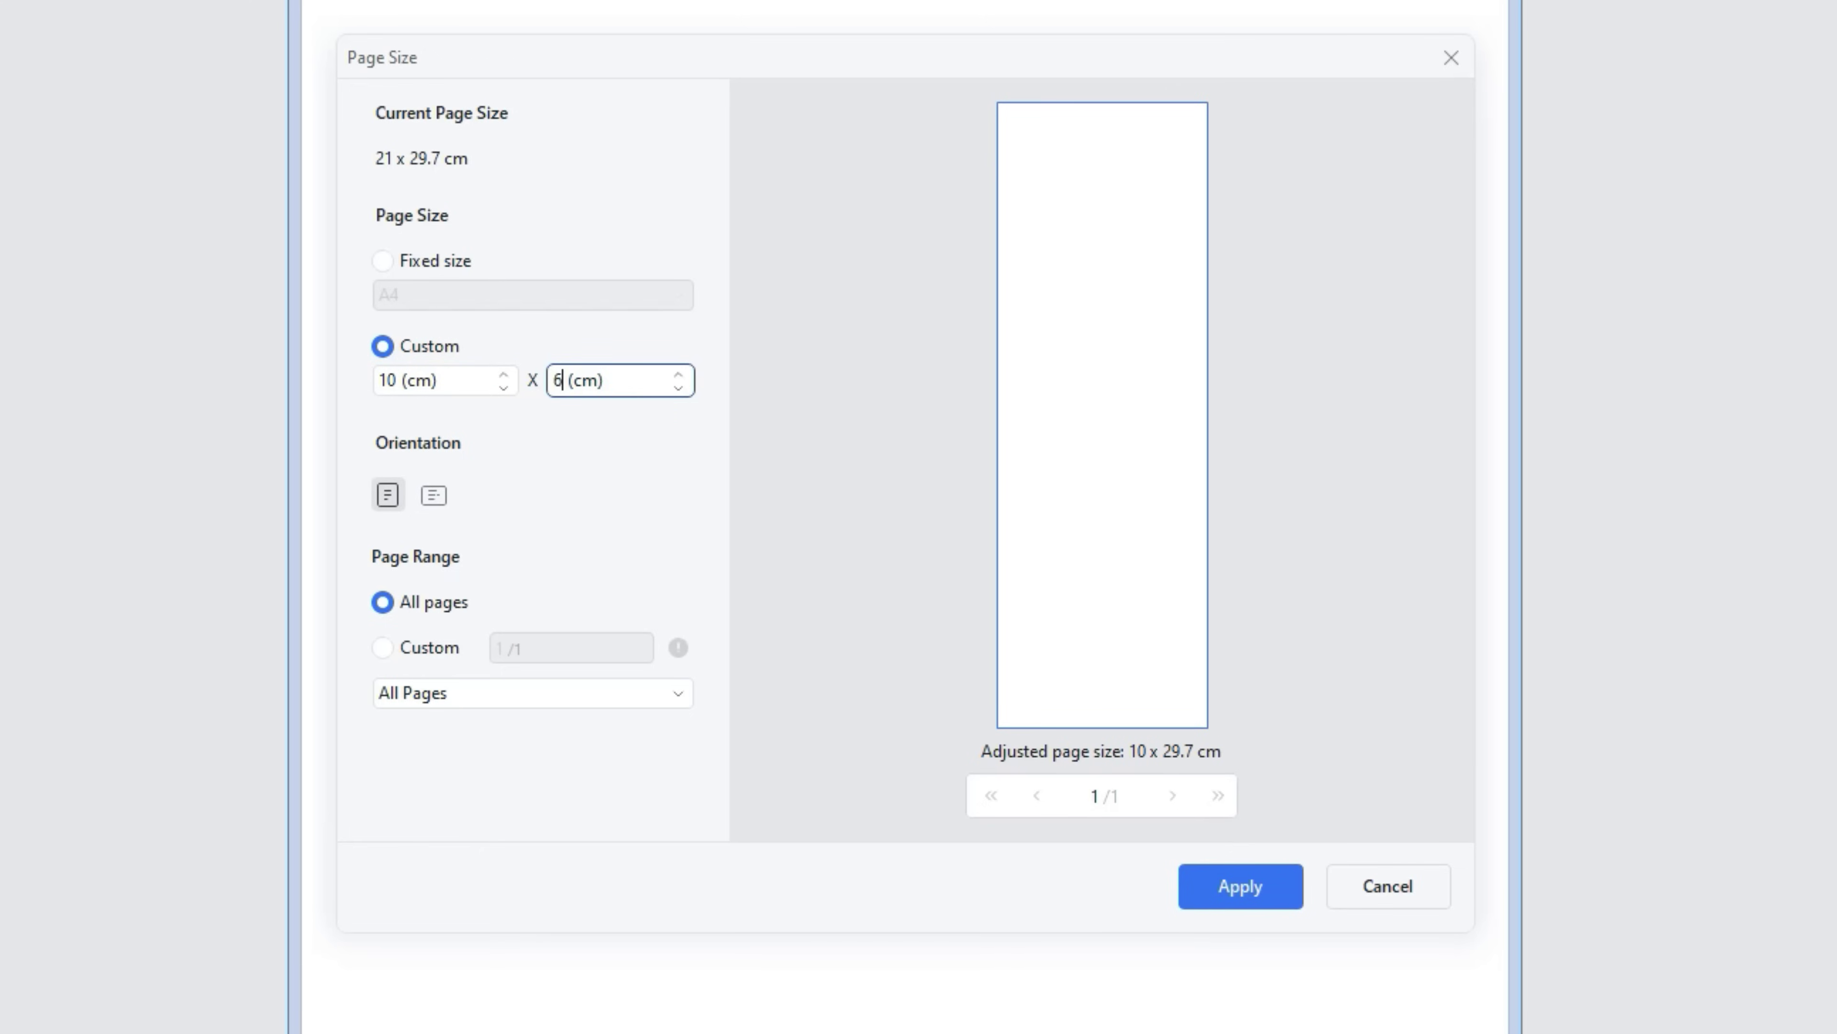
type("6")
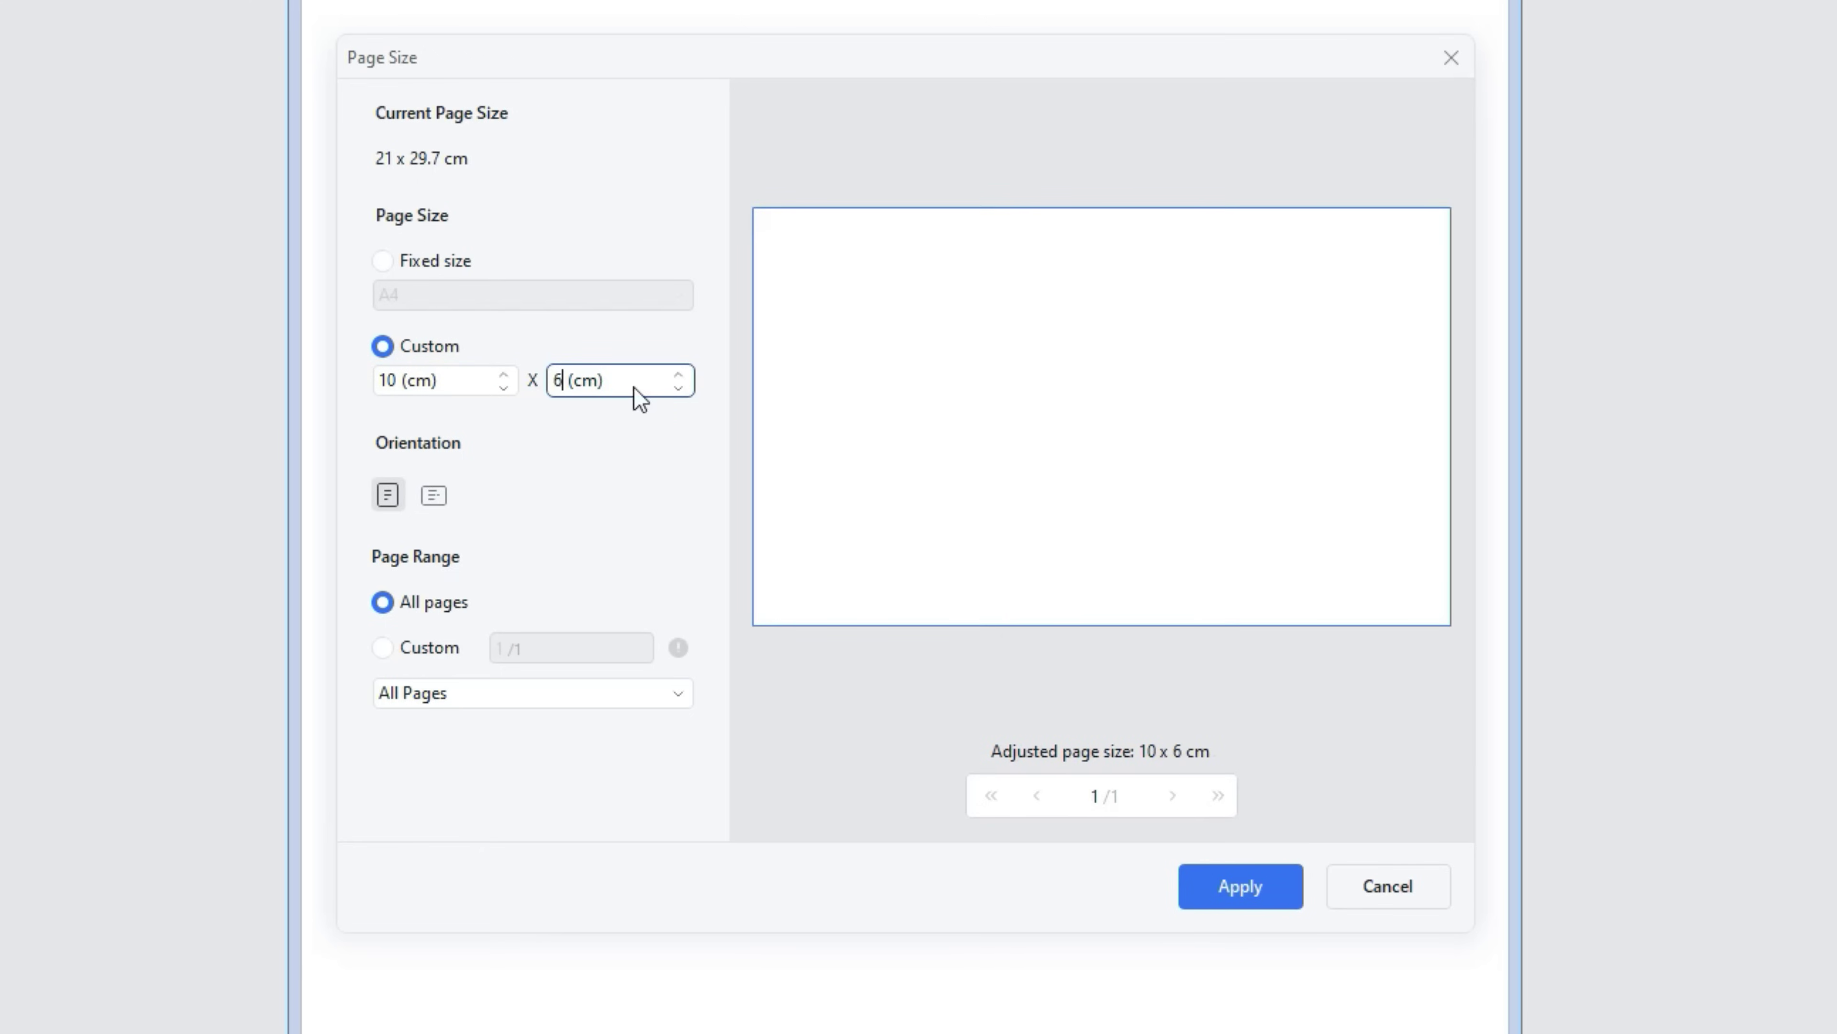
left_click(1239, 890)
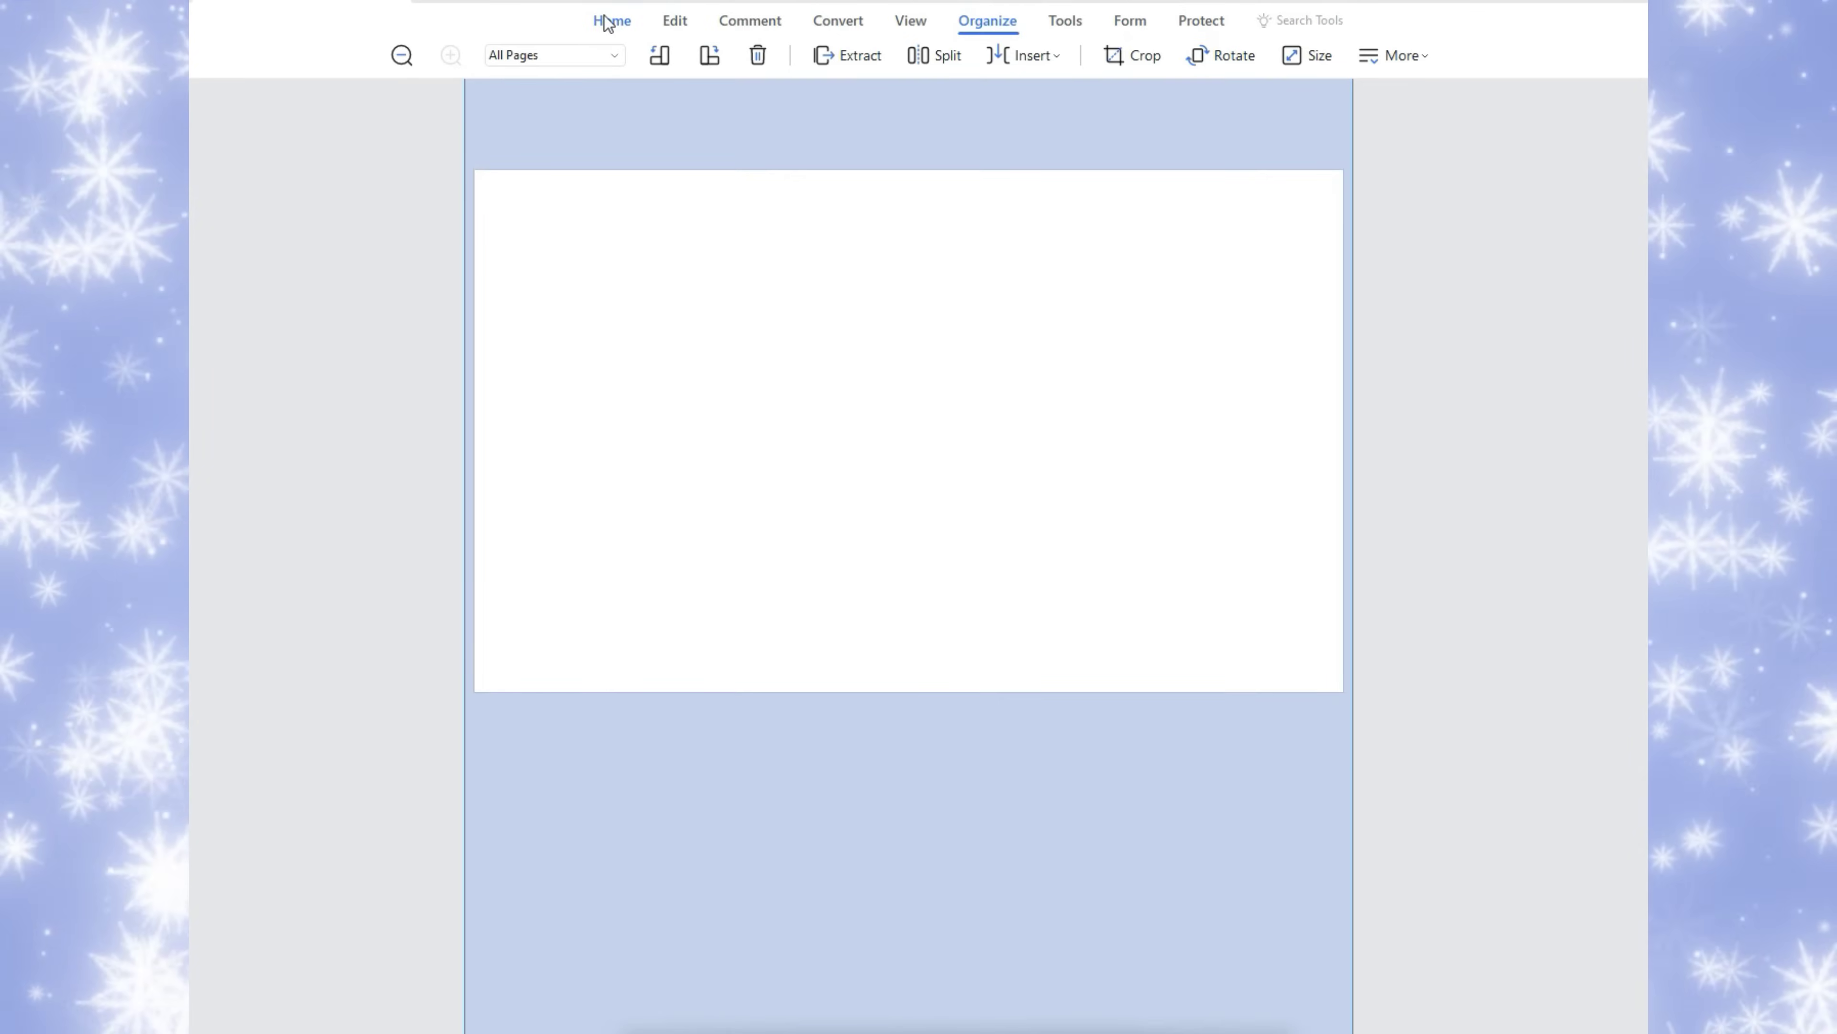
Add a solid red background colour (RGB 207, 93, 65) to all pages
left_click(612, 20)
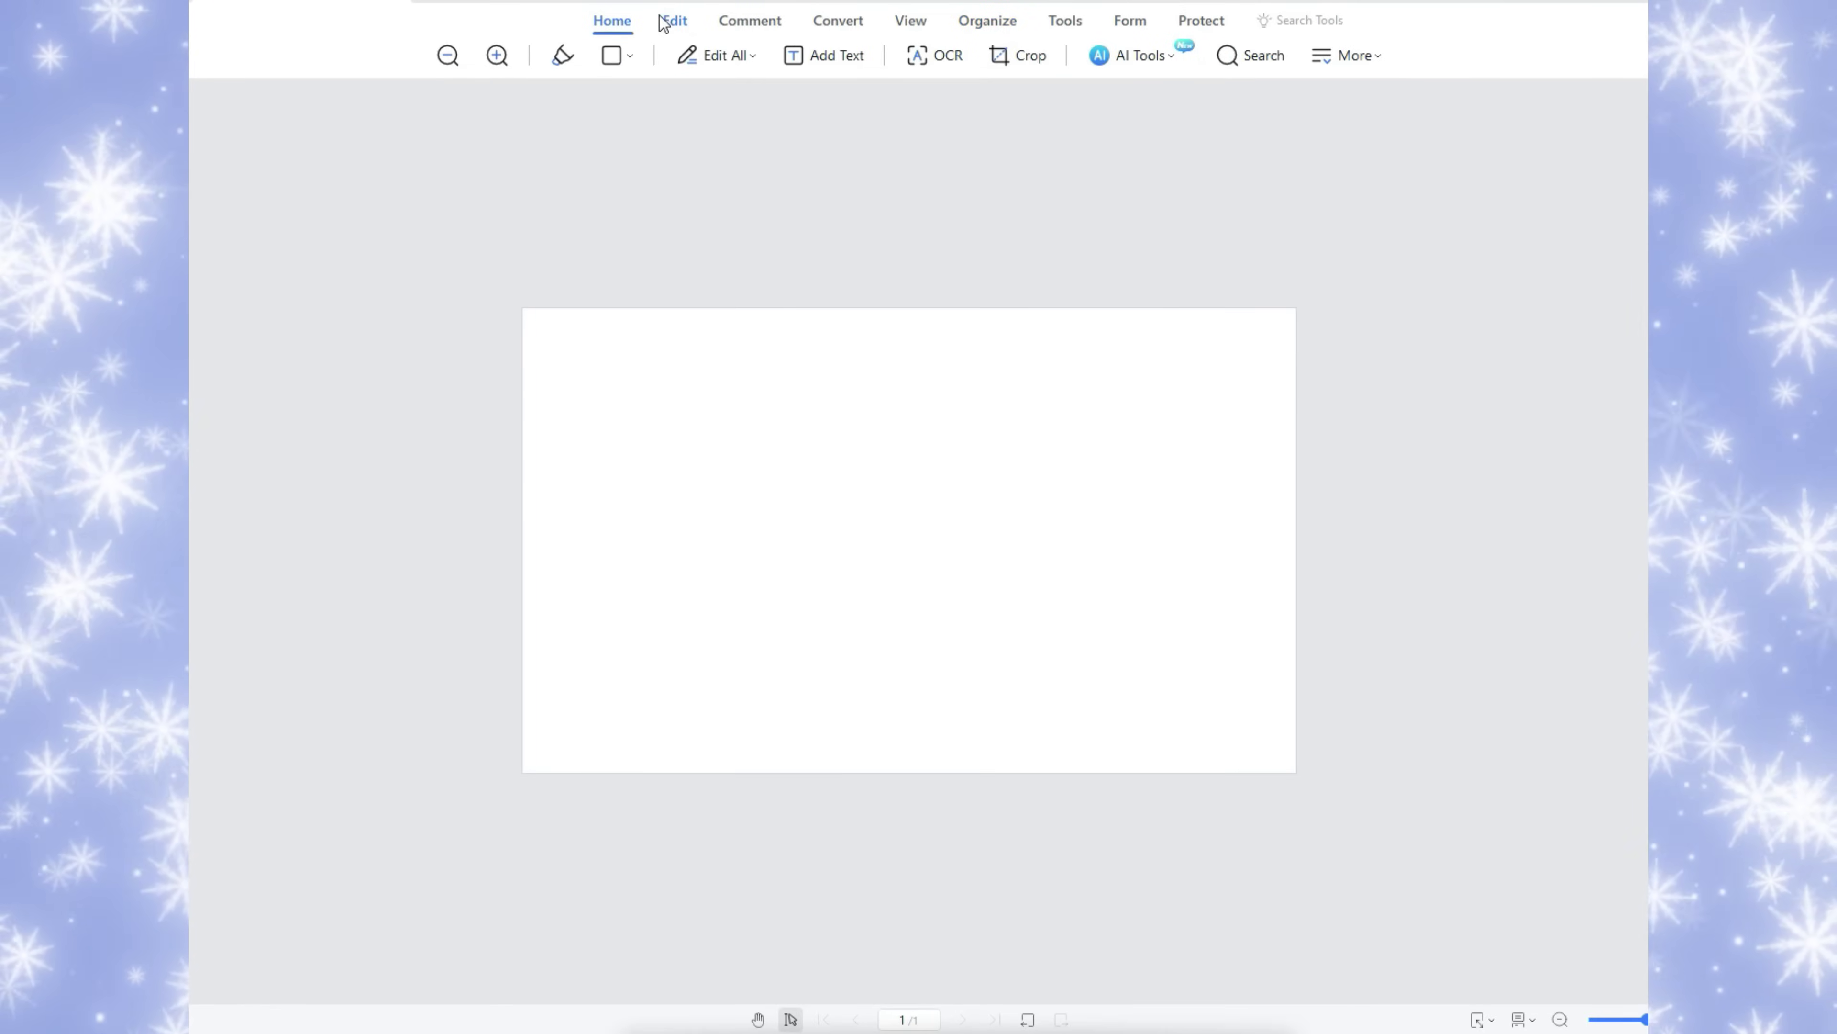
left_click(675, 20)
left_click(1086, 56)
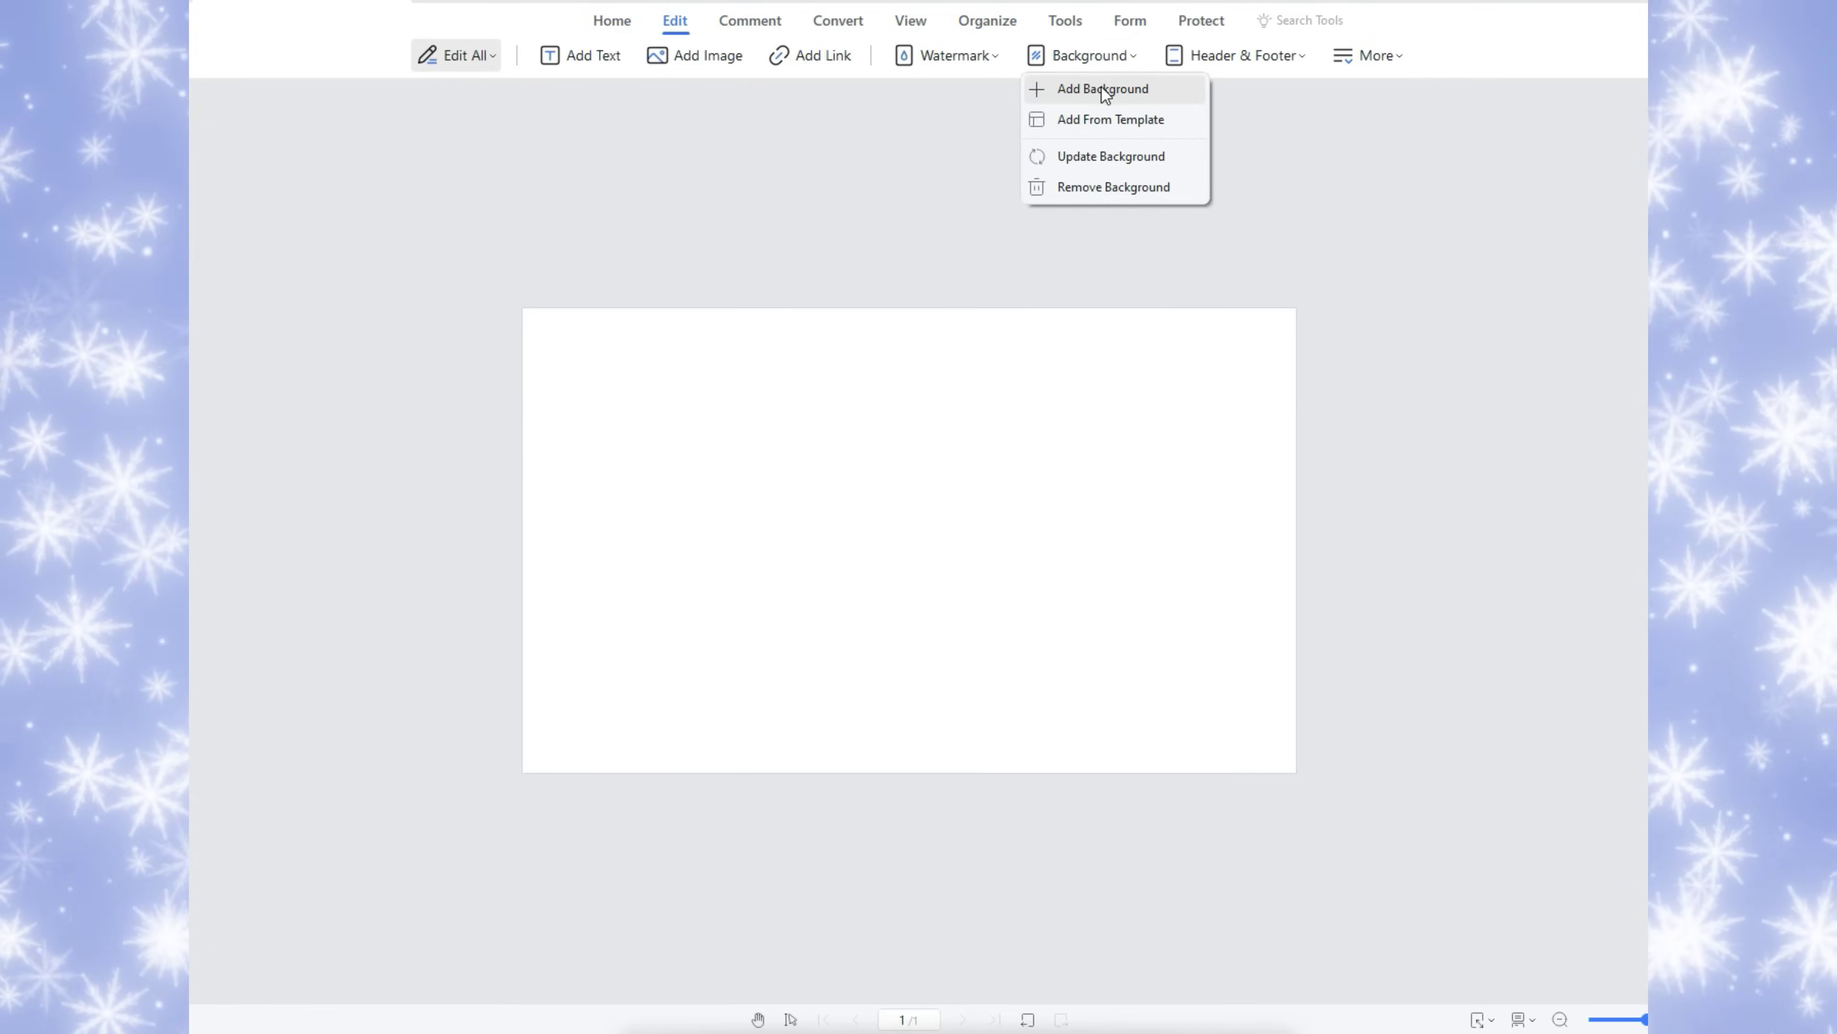
left_click(1101, 86)
left_click(475, 231)
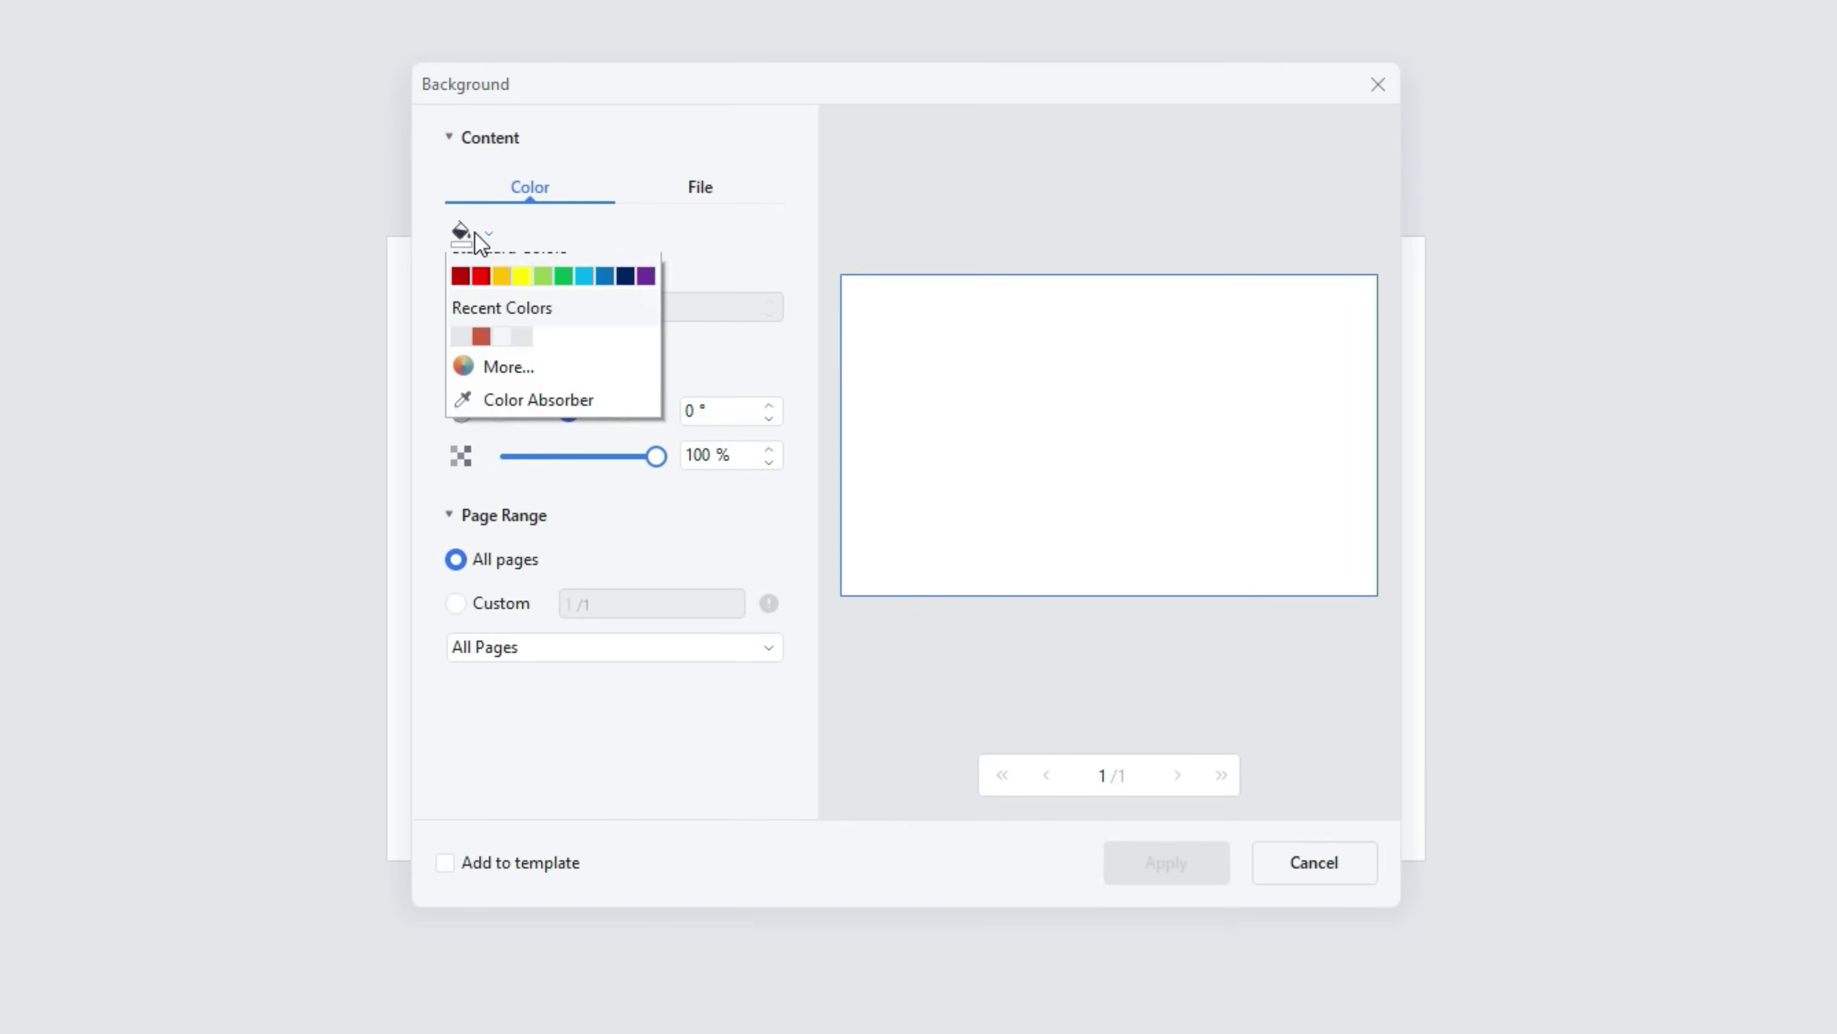
left_click(480, 522)
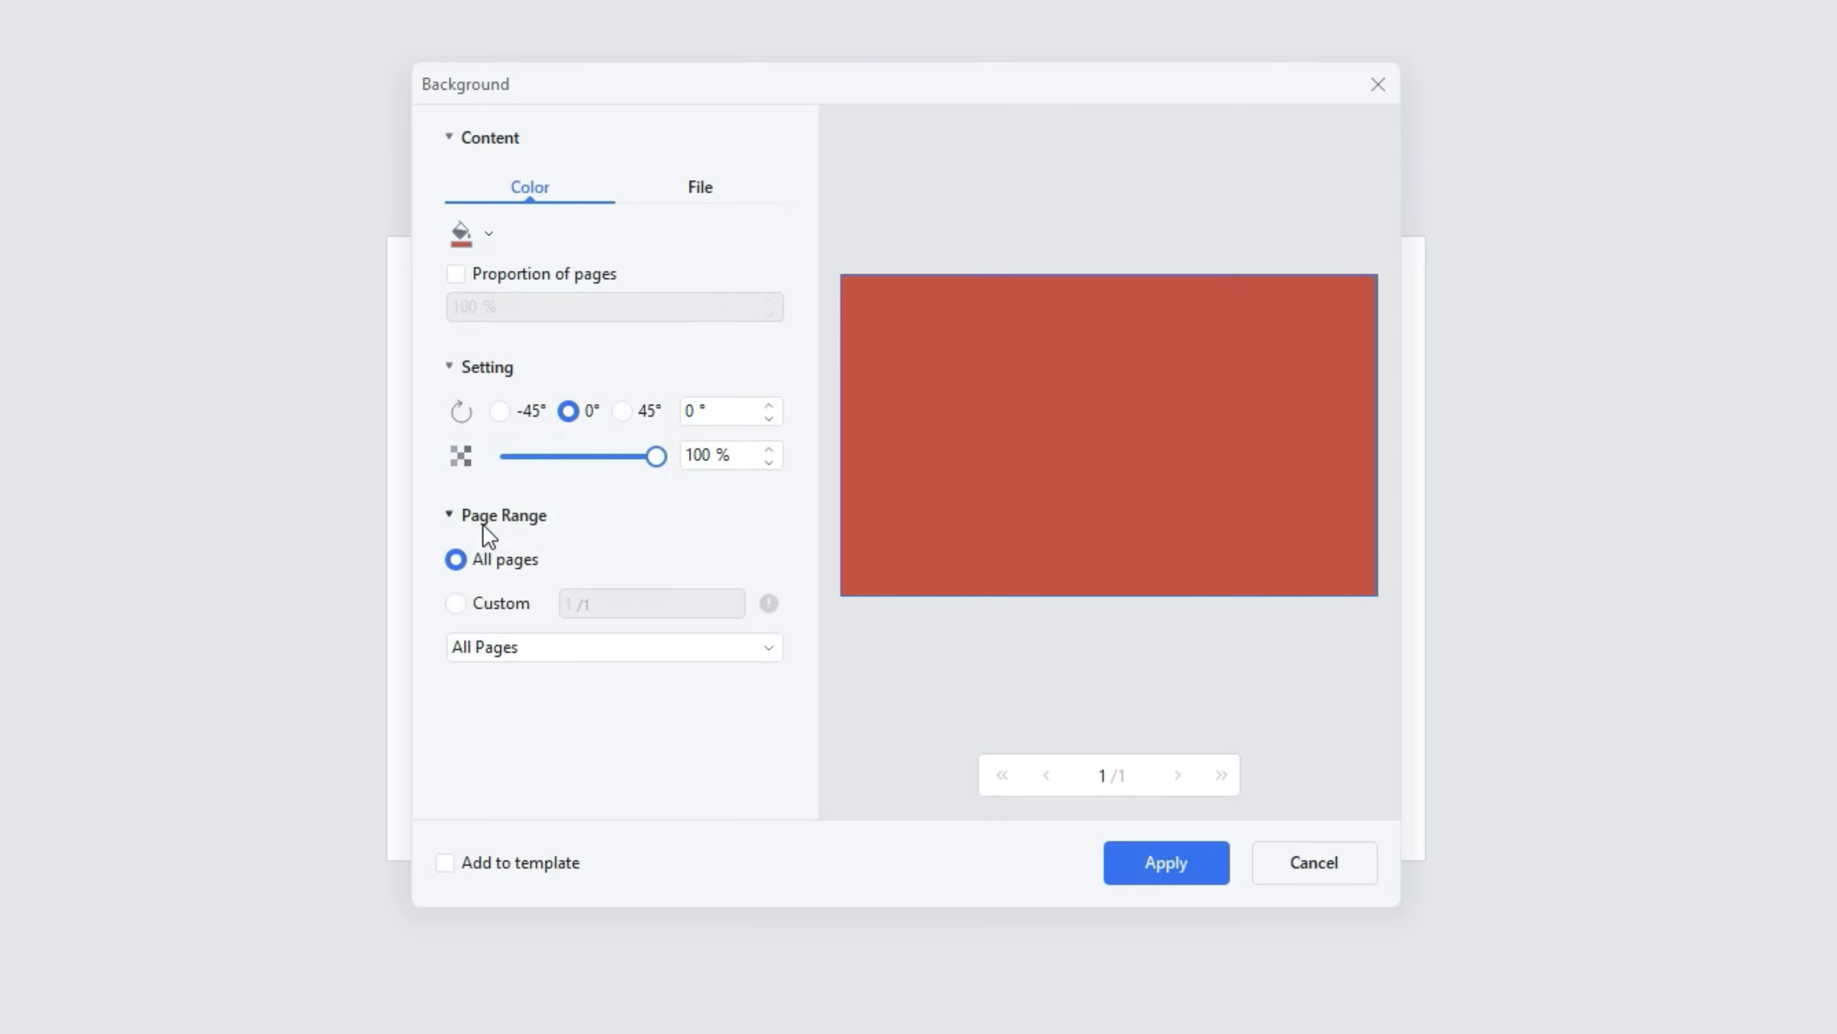
left_click(488, 234)
left_click(505, 554)
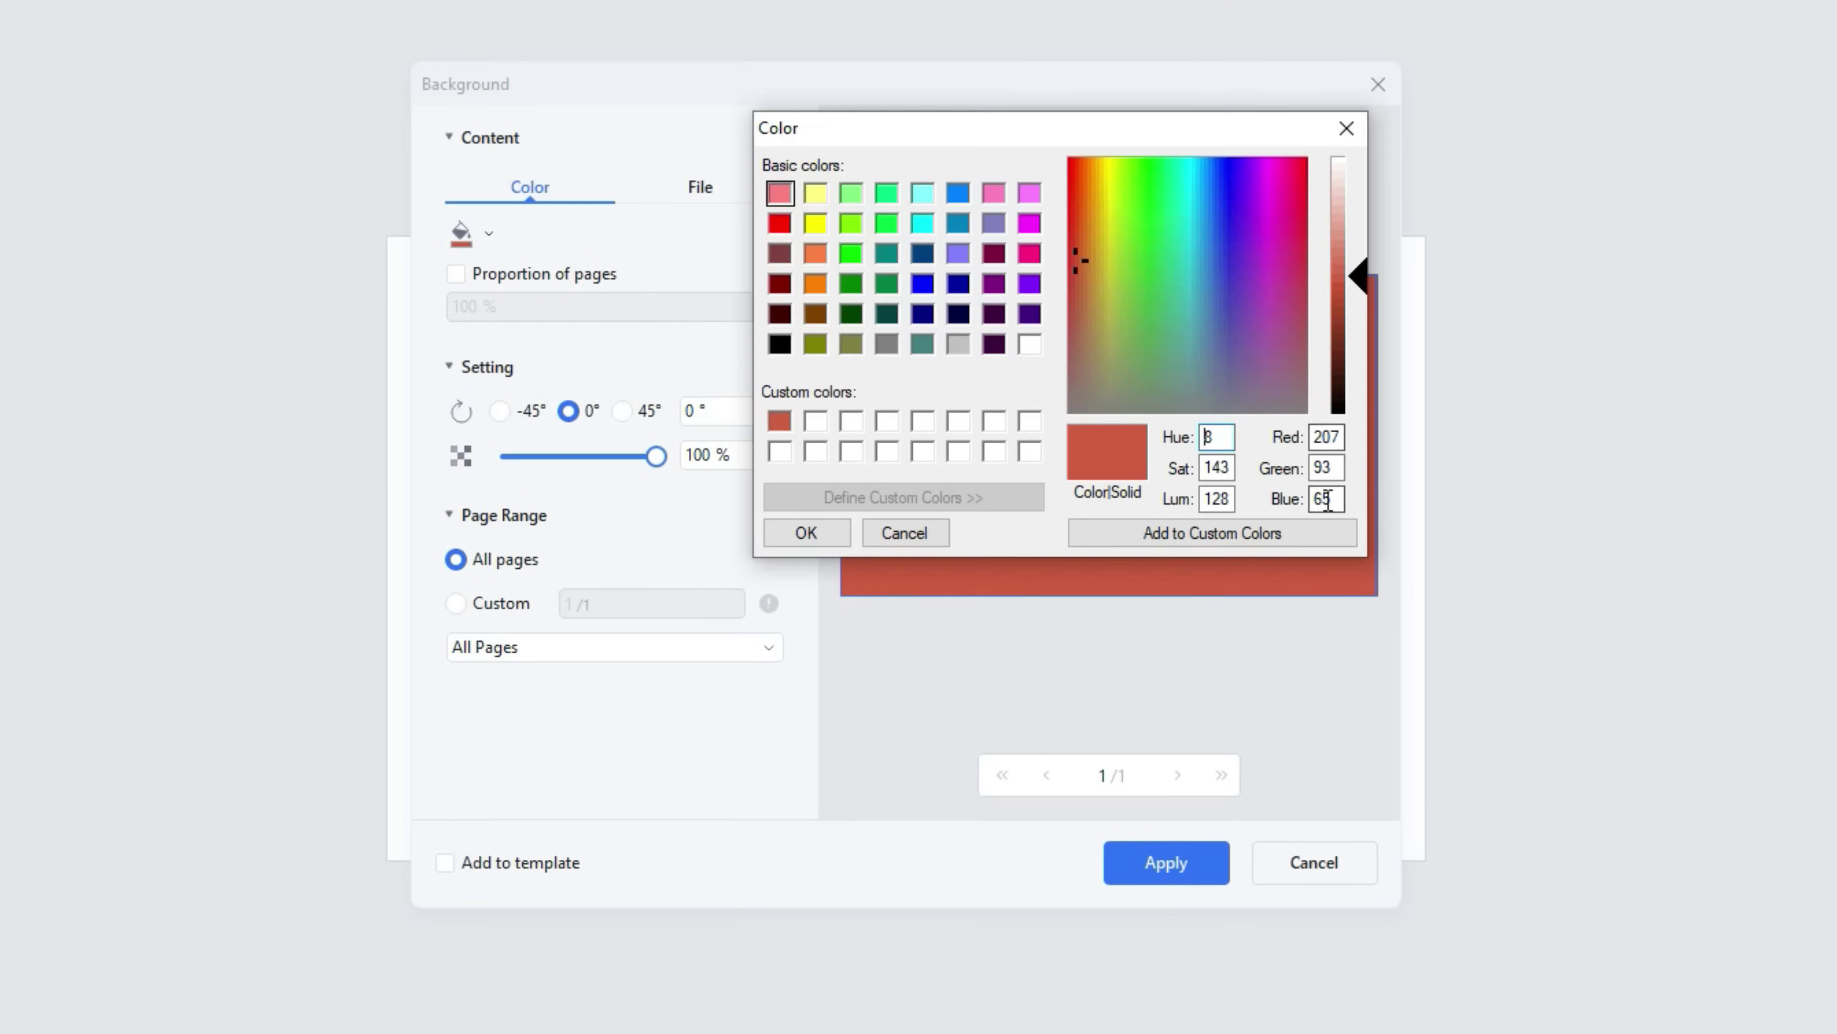
left_click(845, 532)
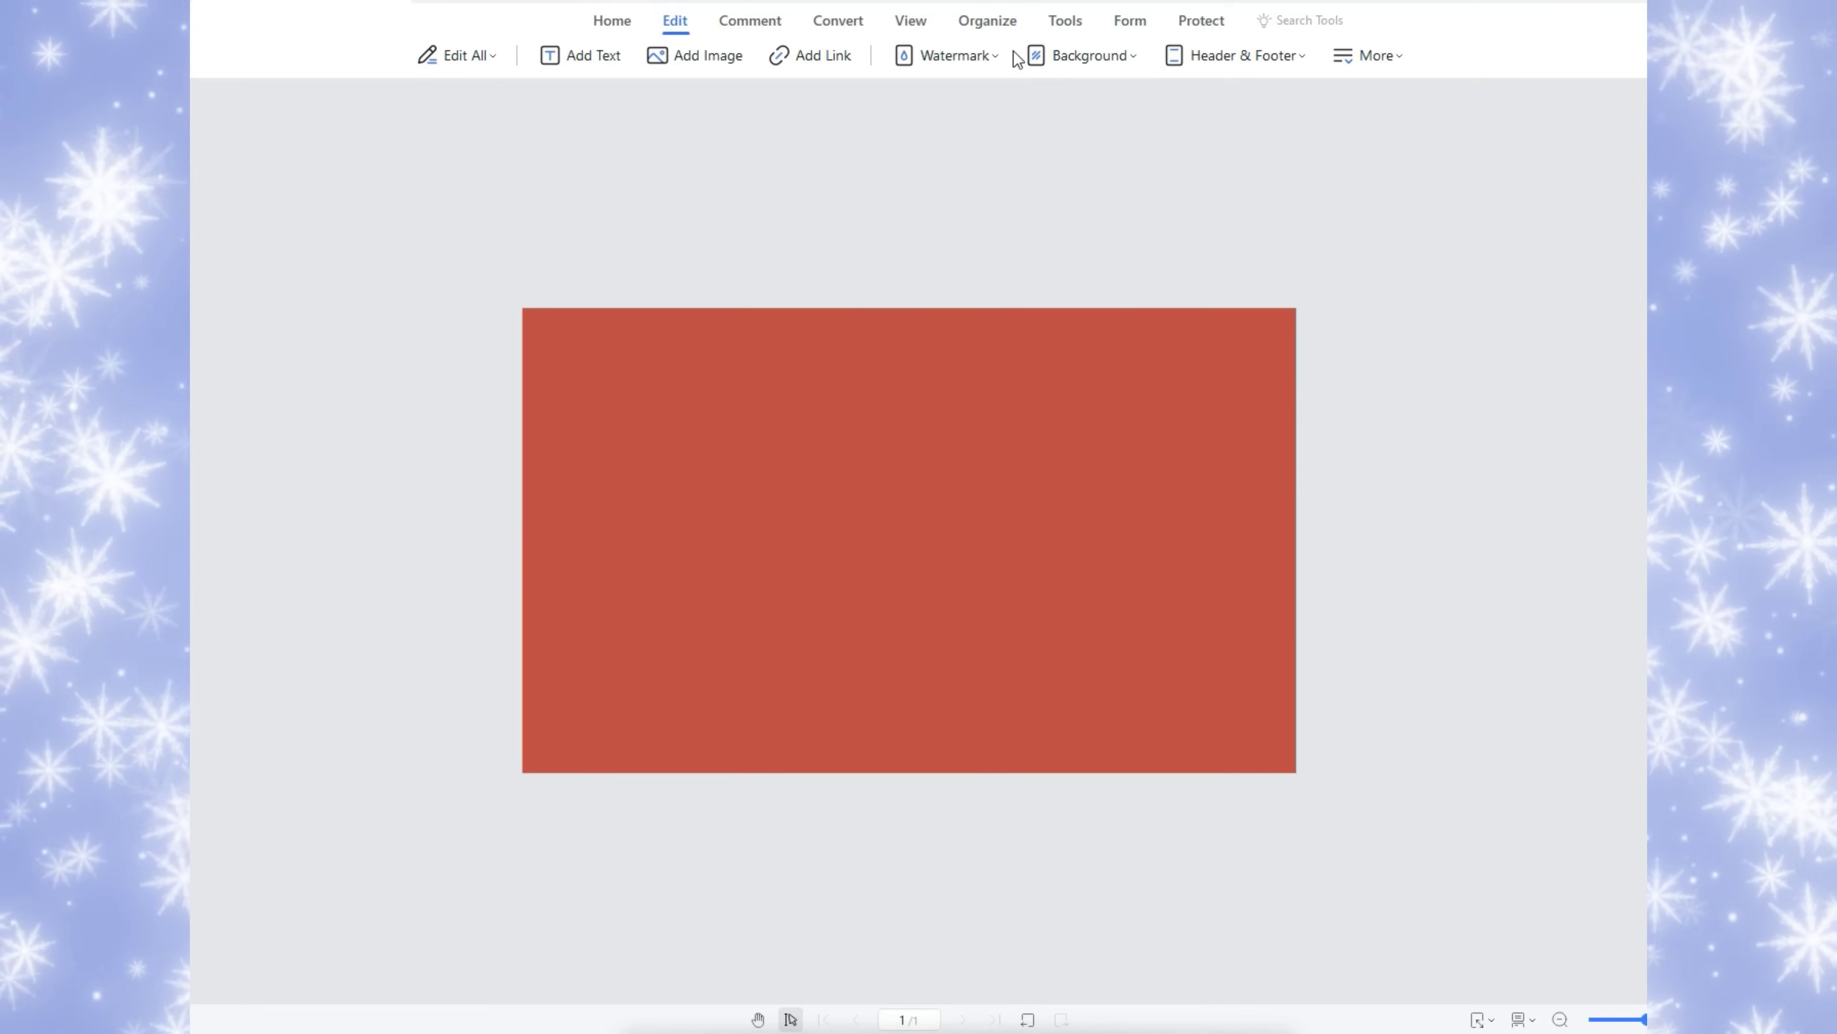
Insert a blank page after page 1
left_click(998, 27)
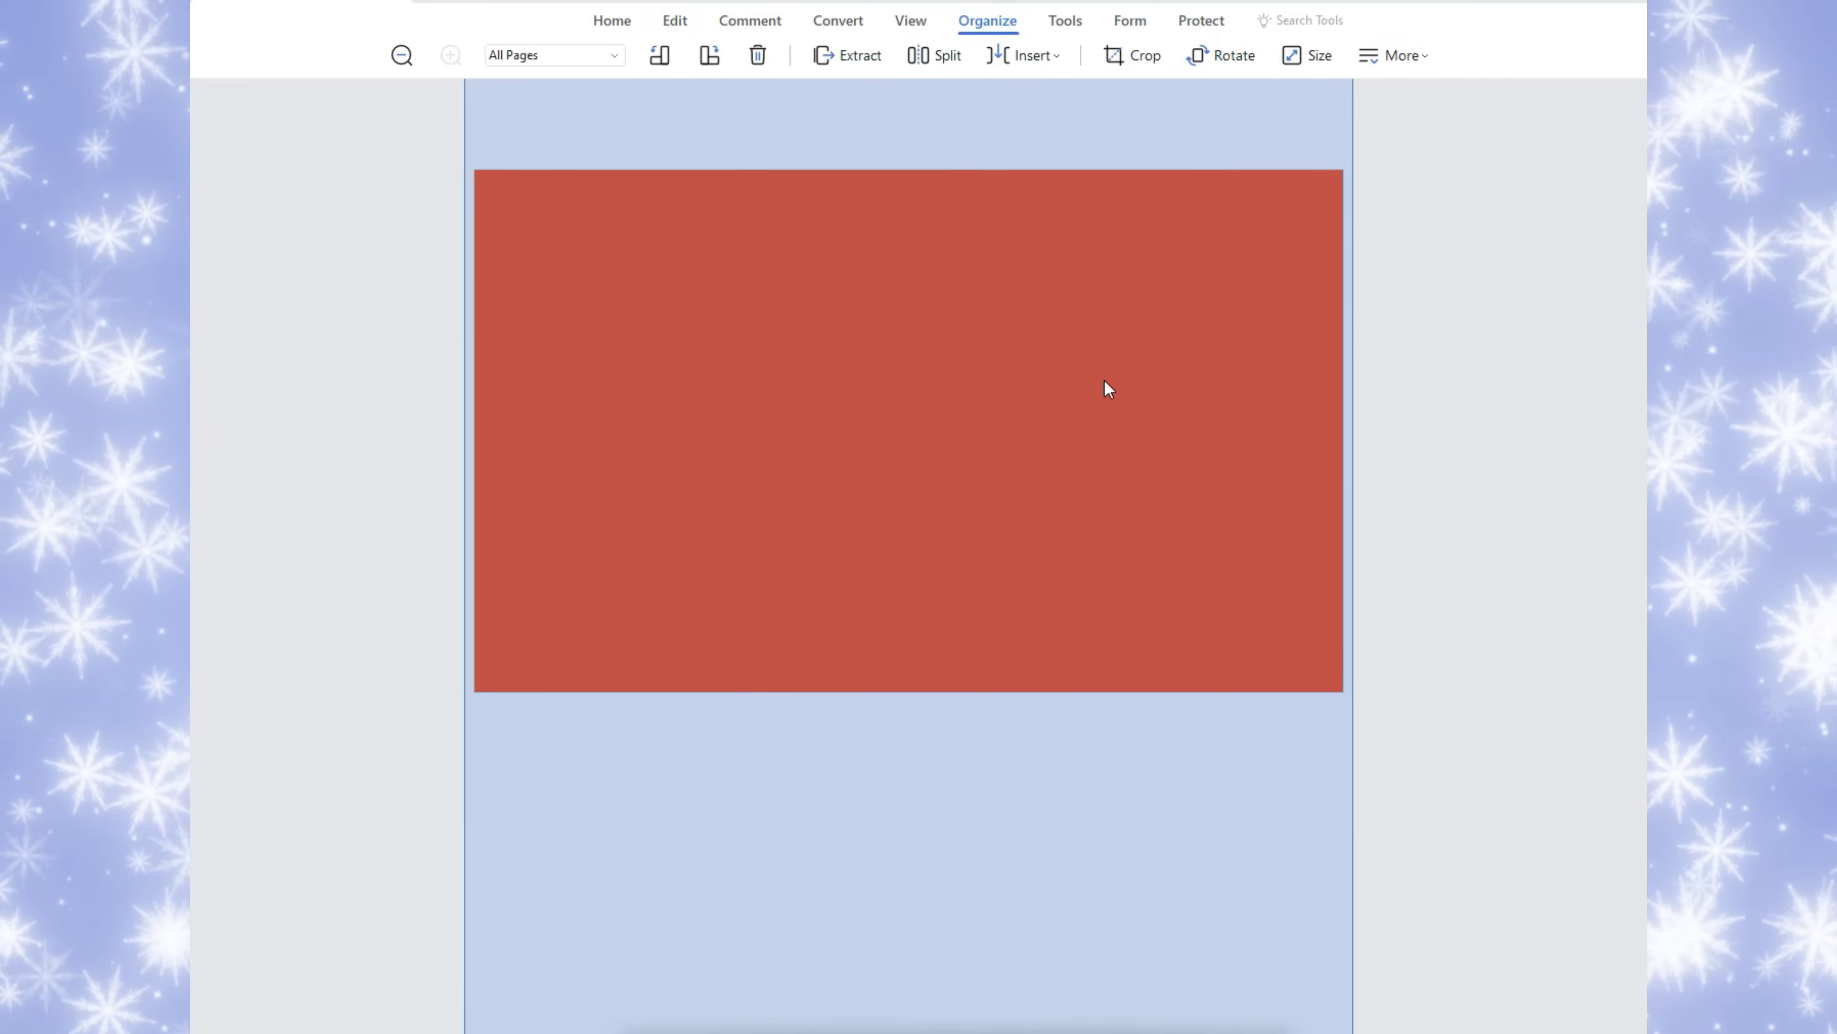
left_click(1049, 59)
left_click(1066, 90)
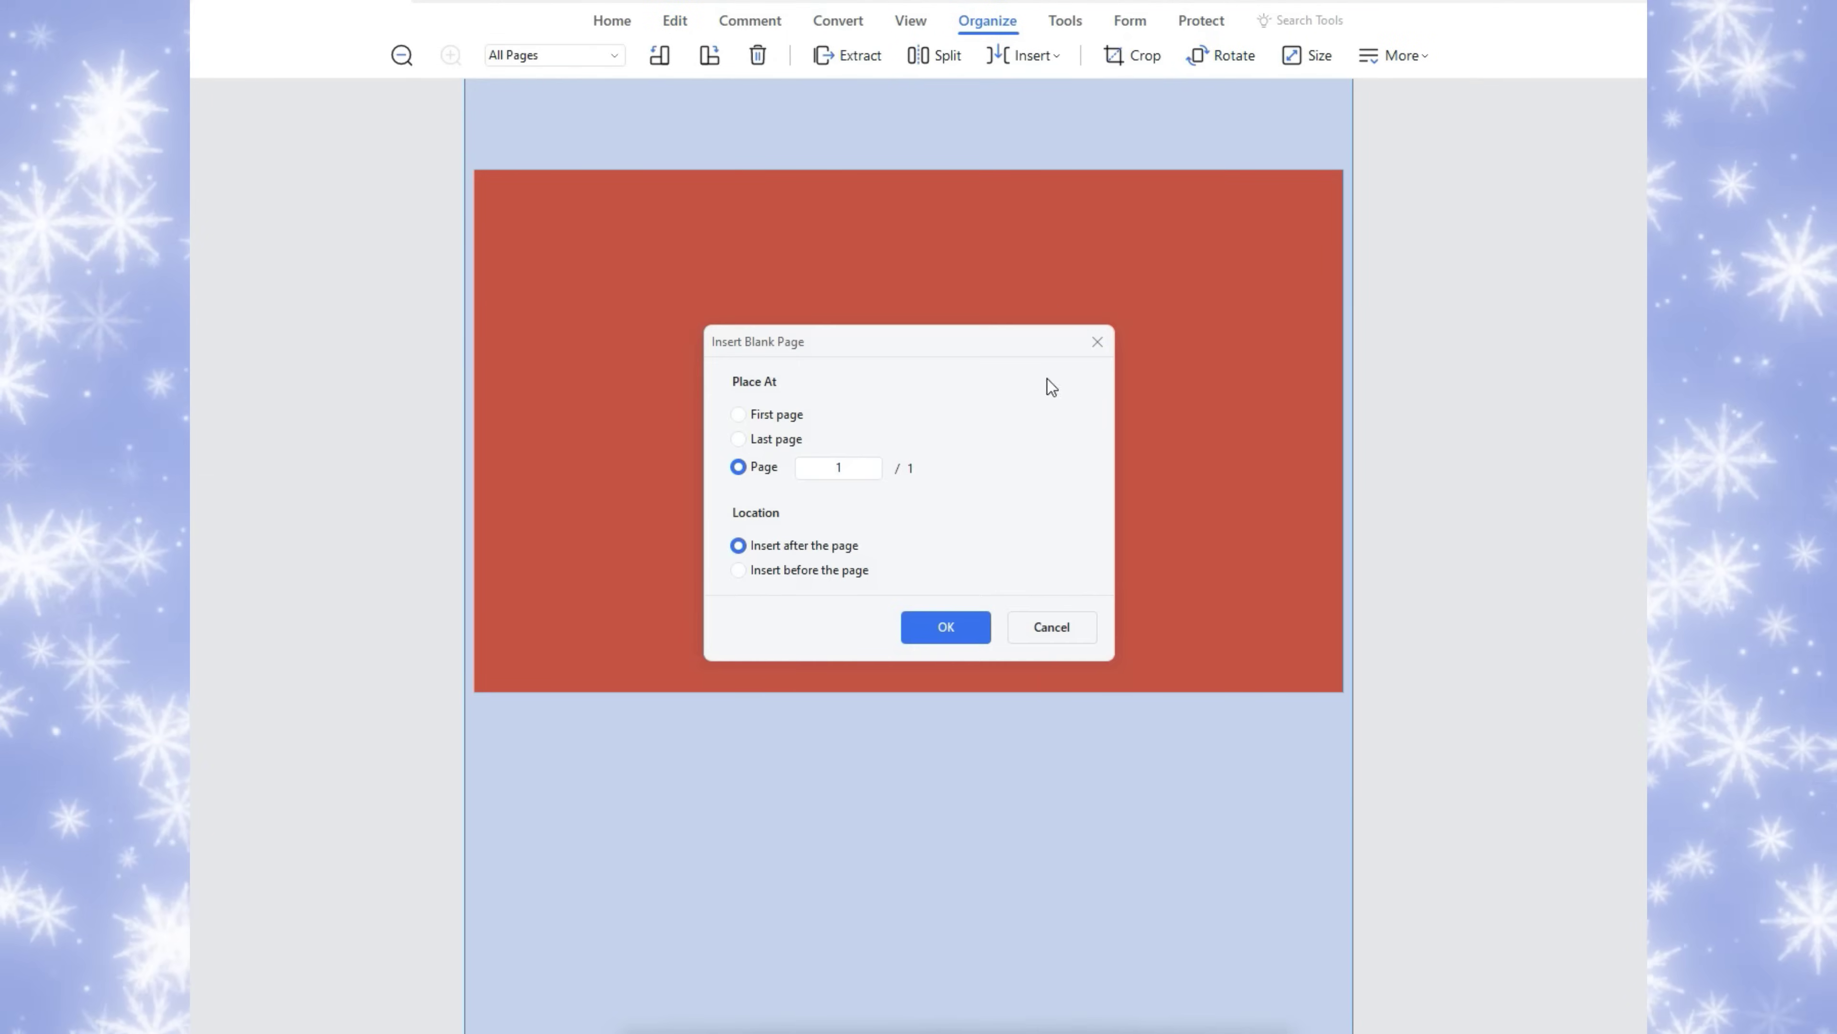
left_click(952, 628)
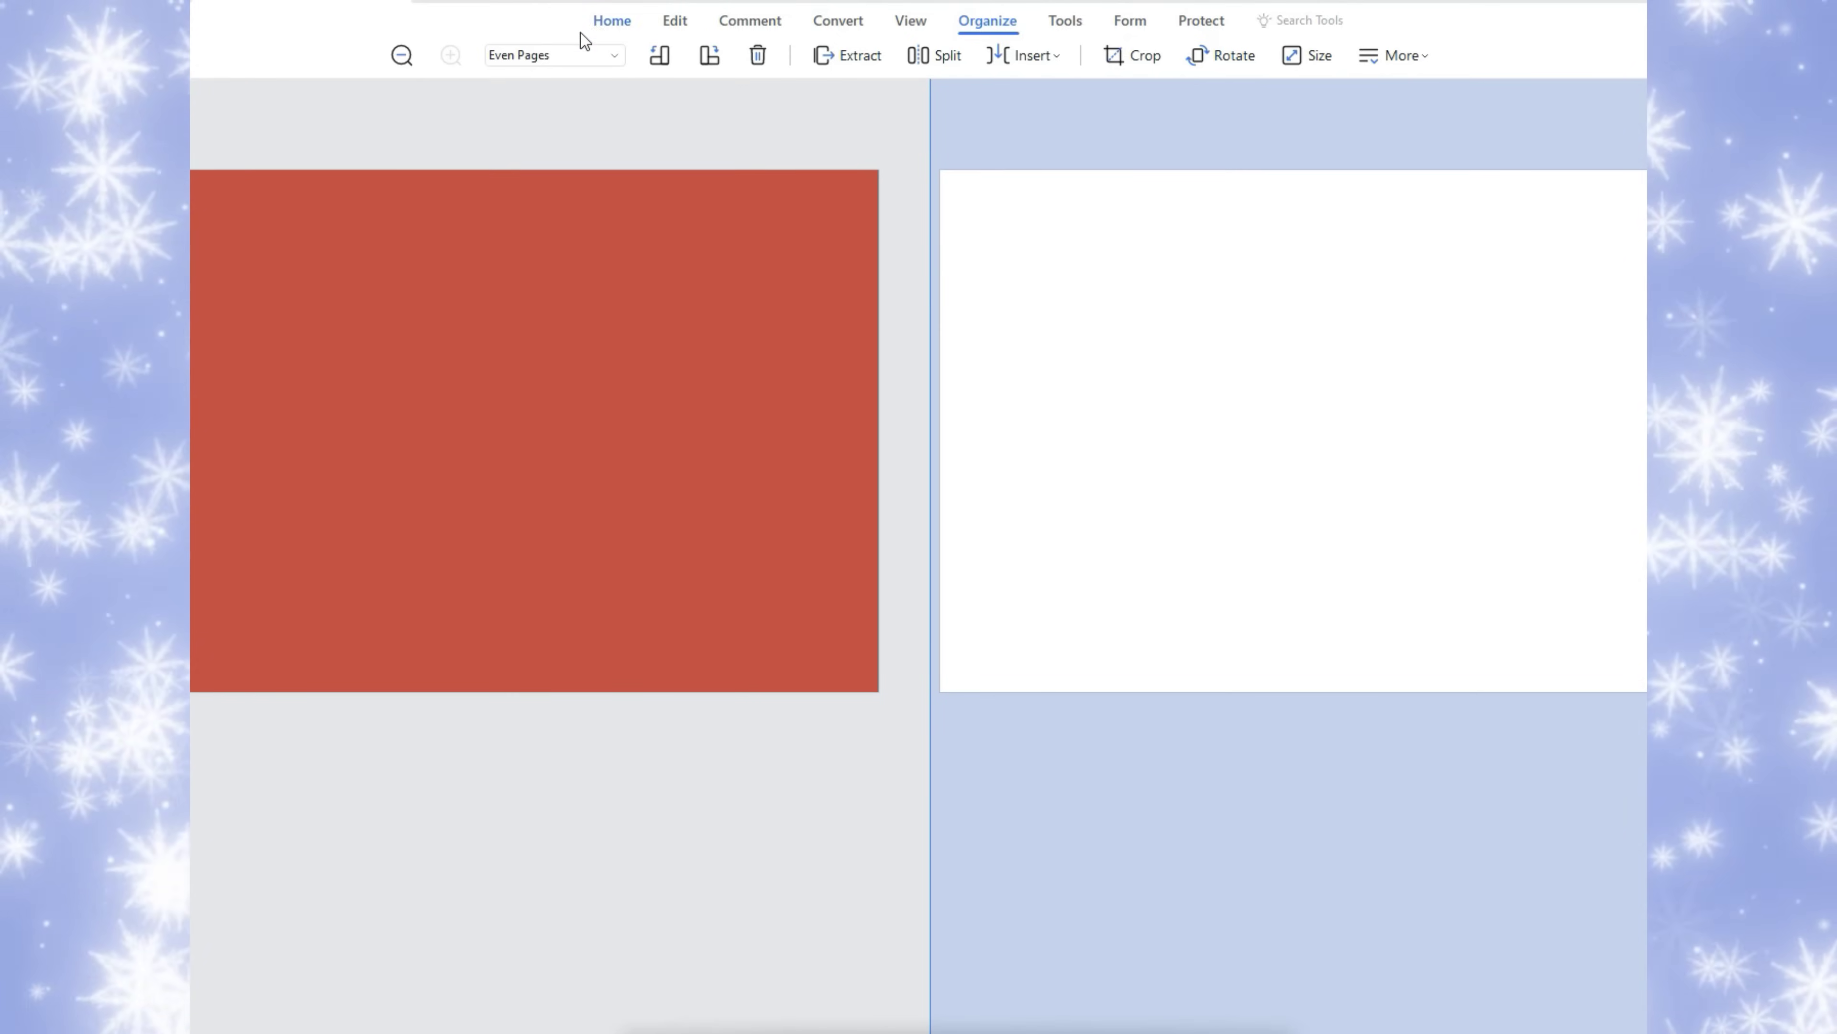
Open the template library and show its Christmas category
left_click(612, 22)
left_click(1350, 57)
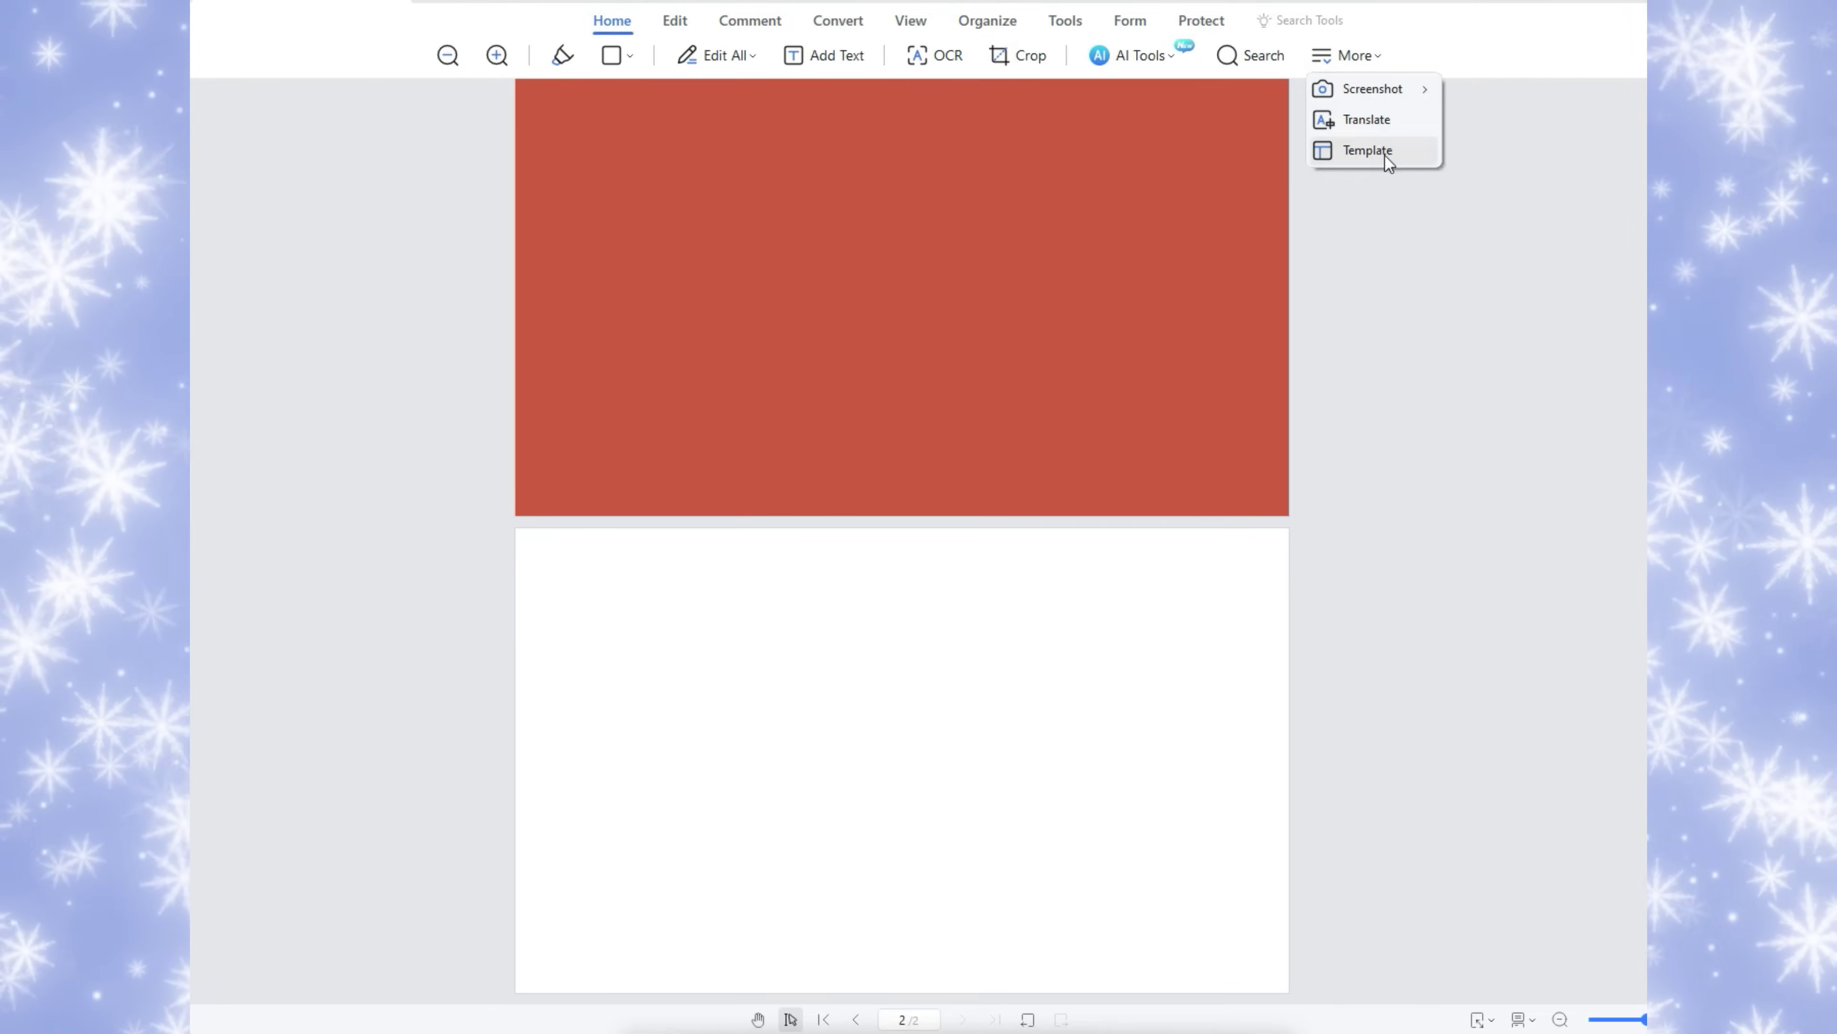
left_click(1386, 155)
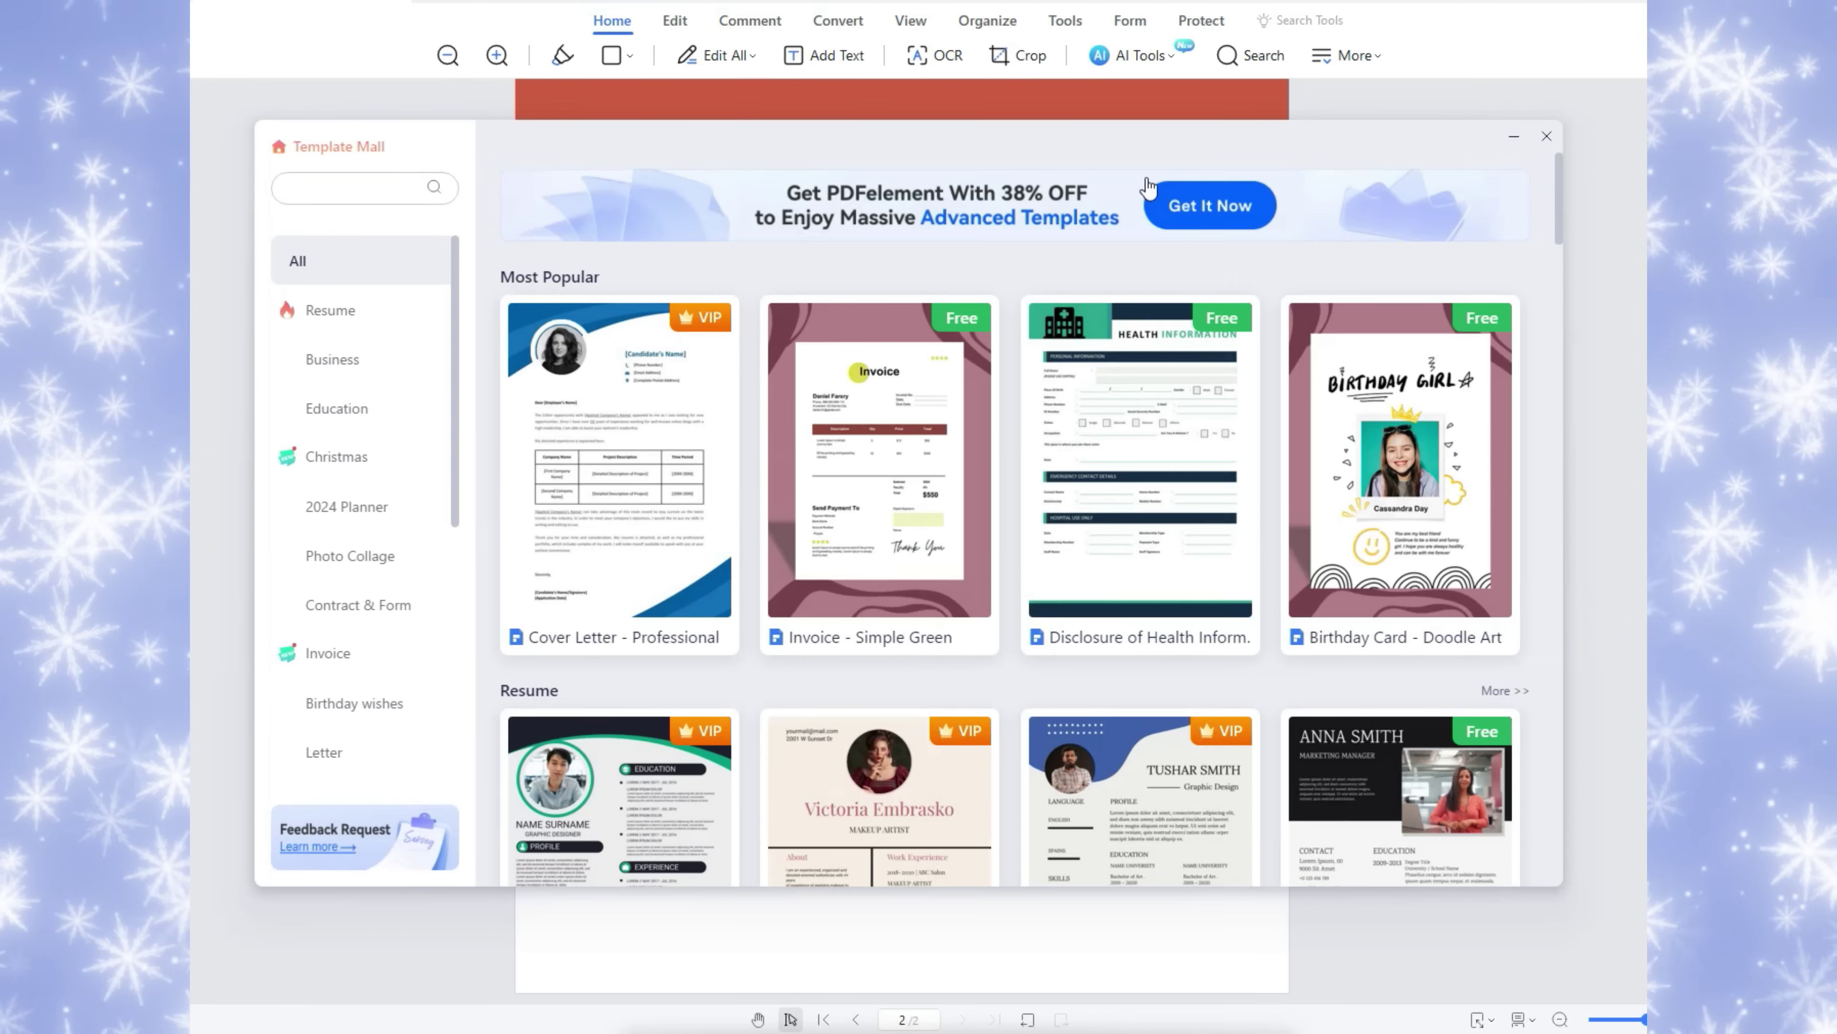
left_click(331, 467)
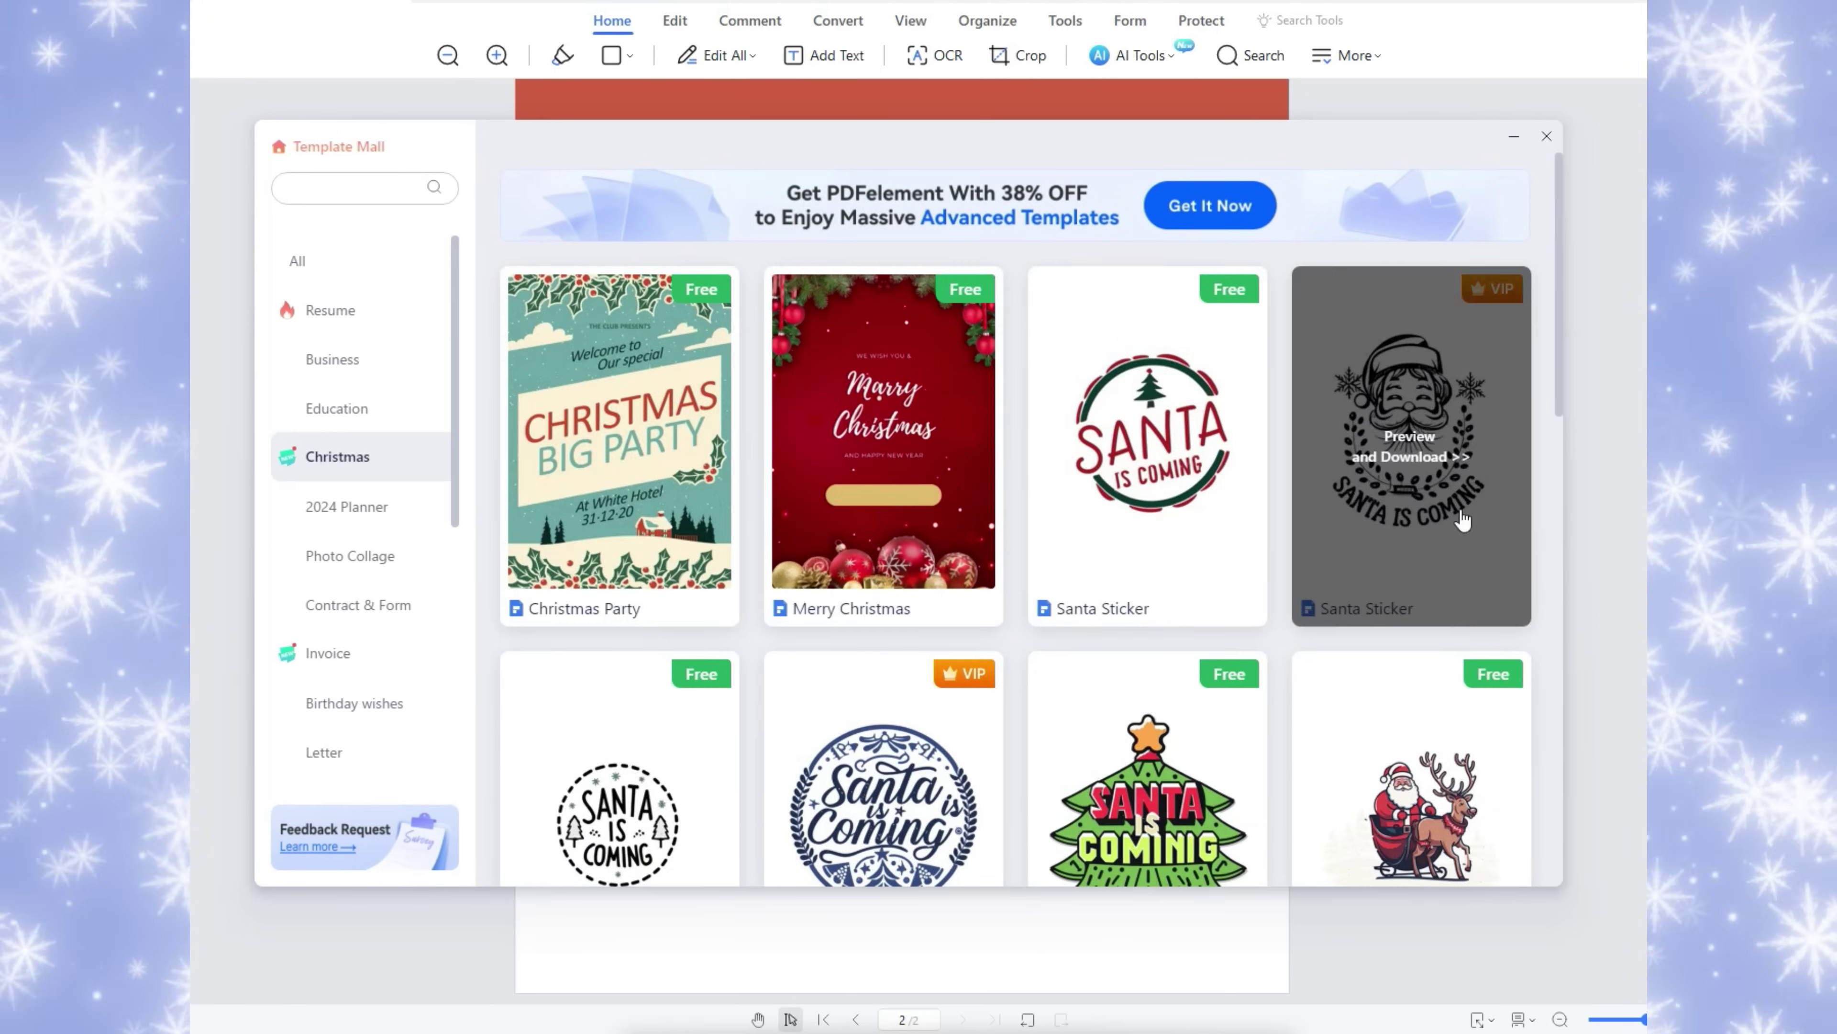
Find the free Christmas Tree Sticker template and open it for editing
scroll(1547, 530, "down", 4)
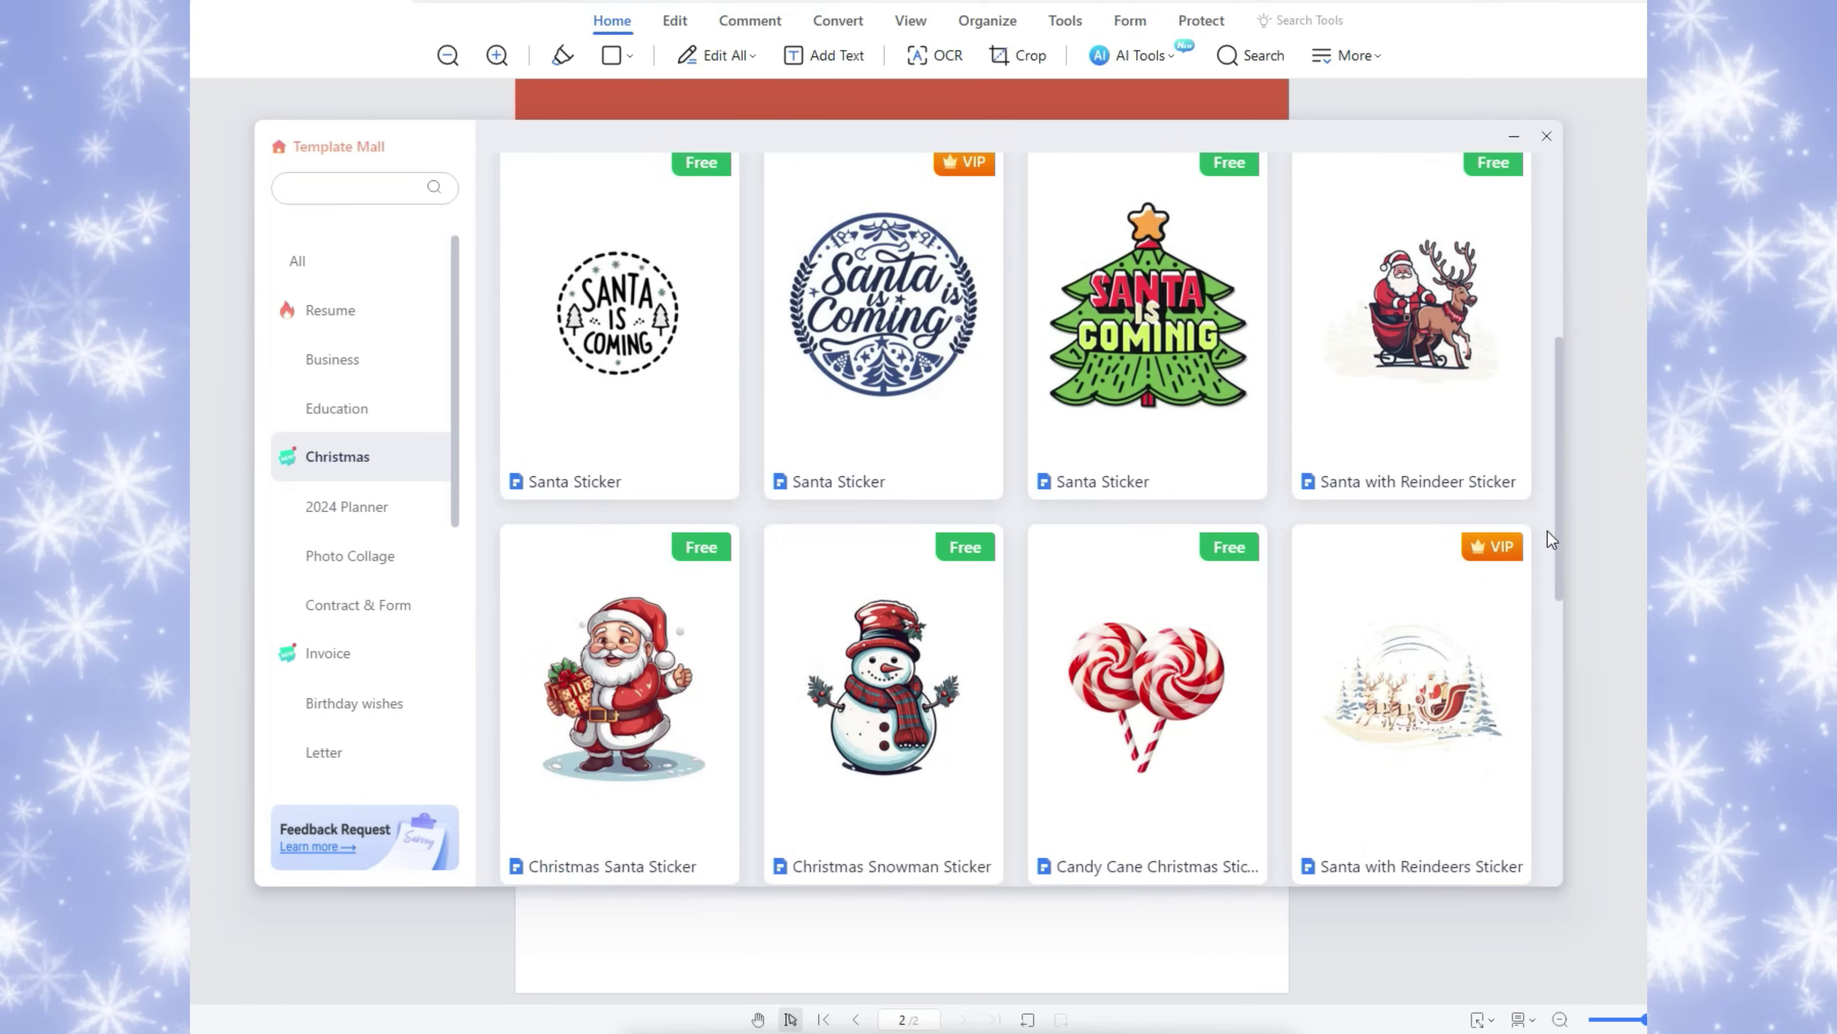
scroll(1548, 531, "down", 10)
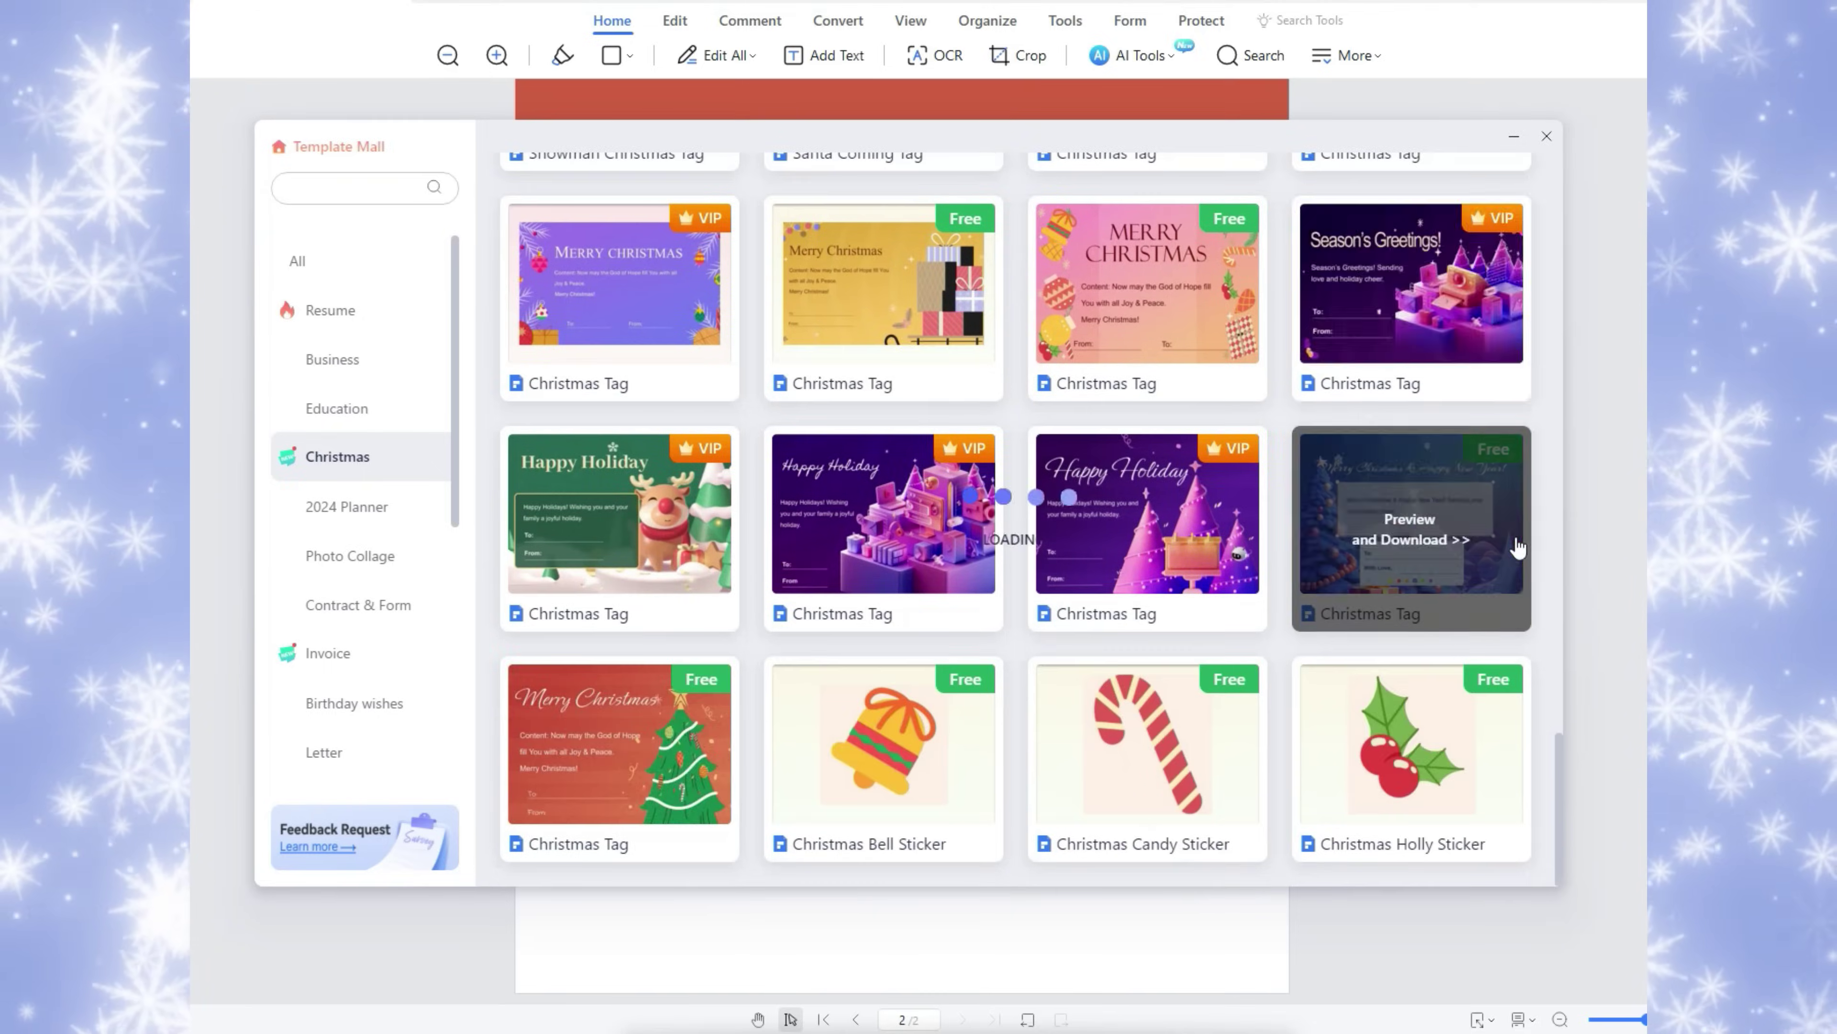
left_click(1518, 546)
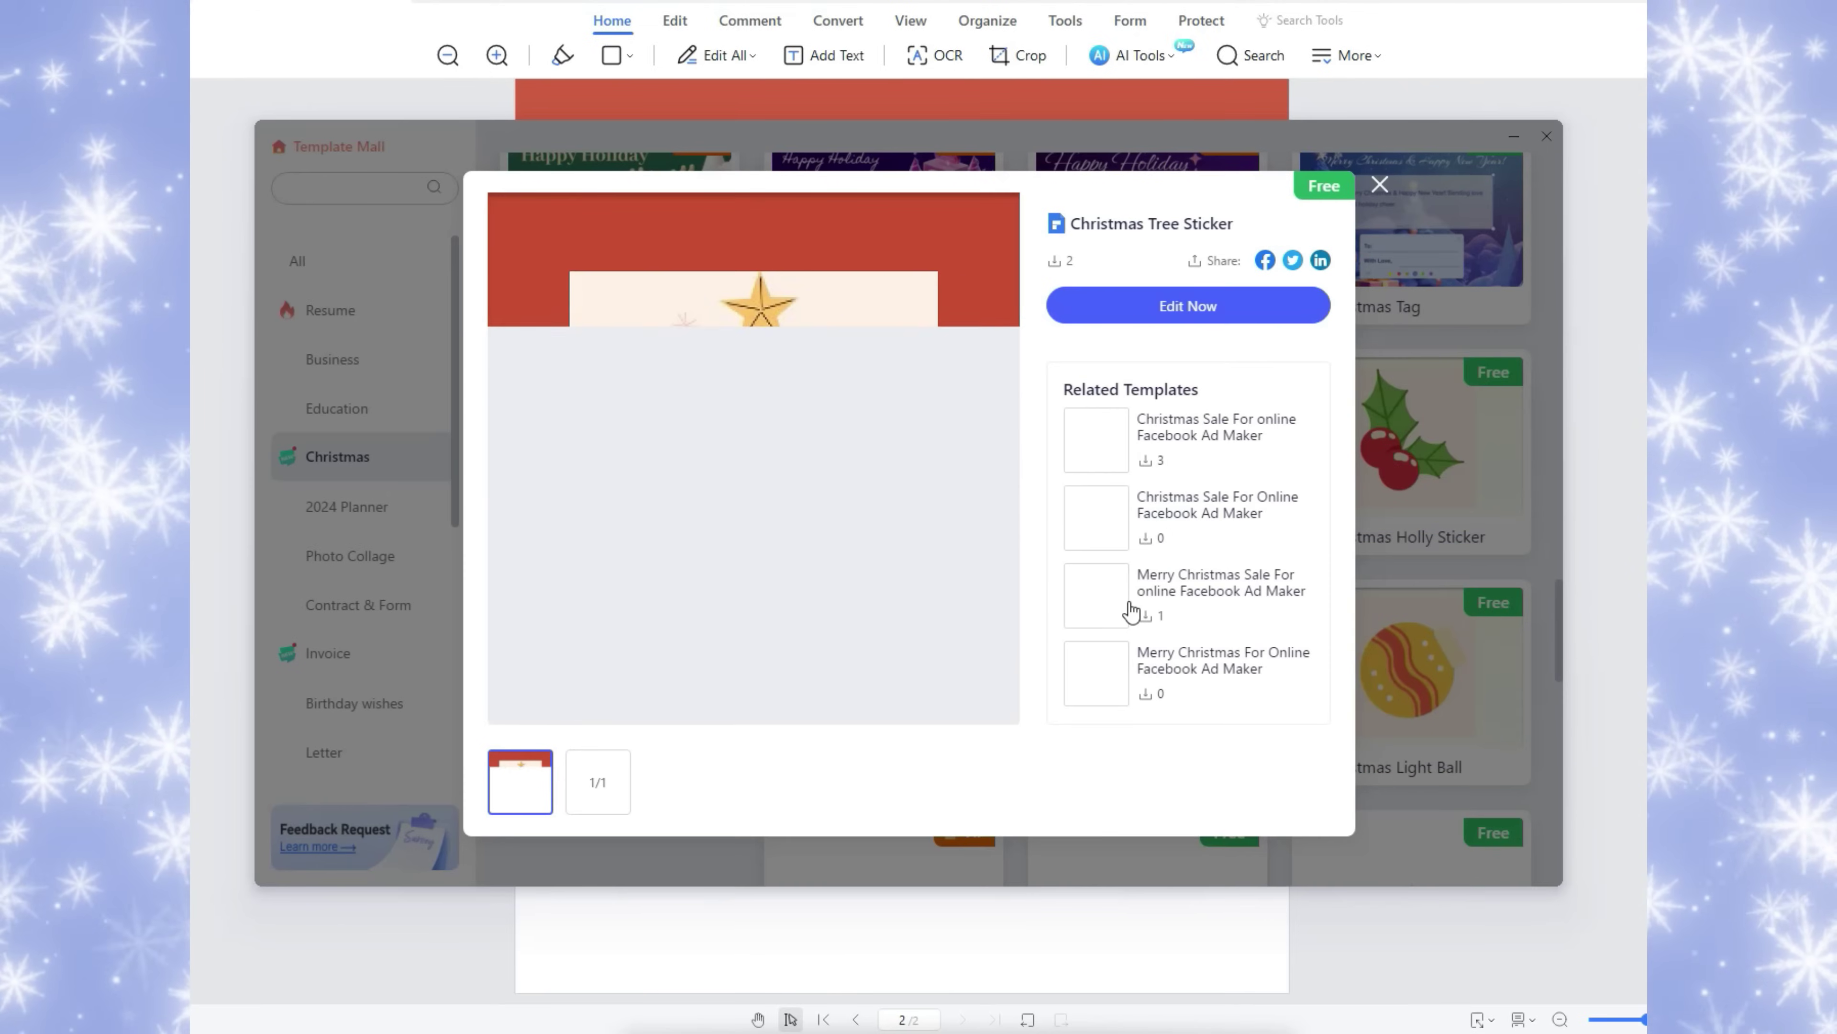
left_click(1191, 305)
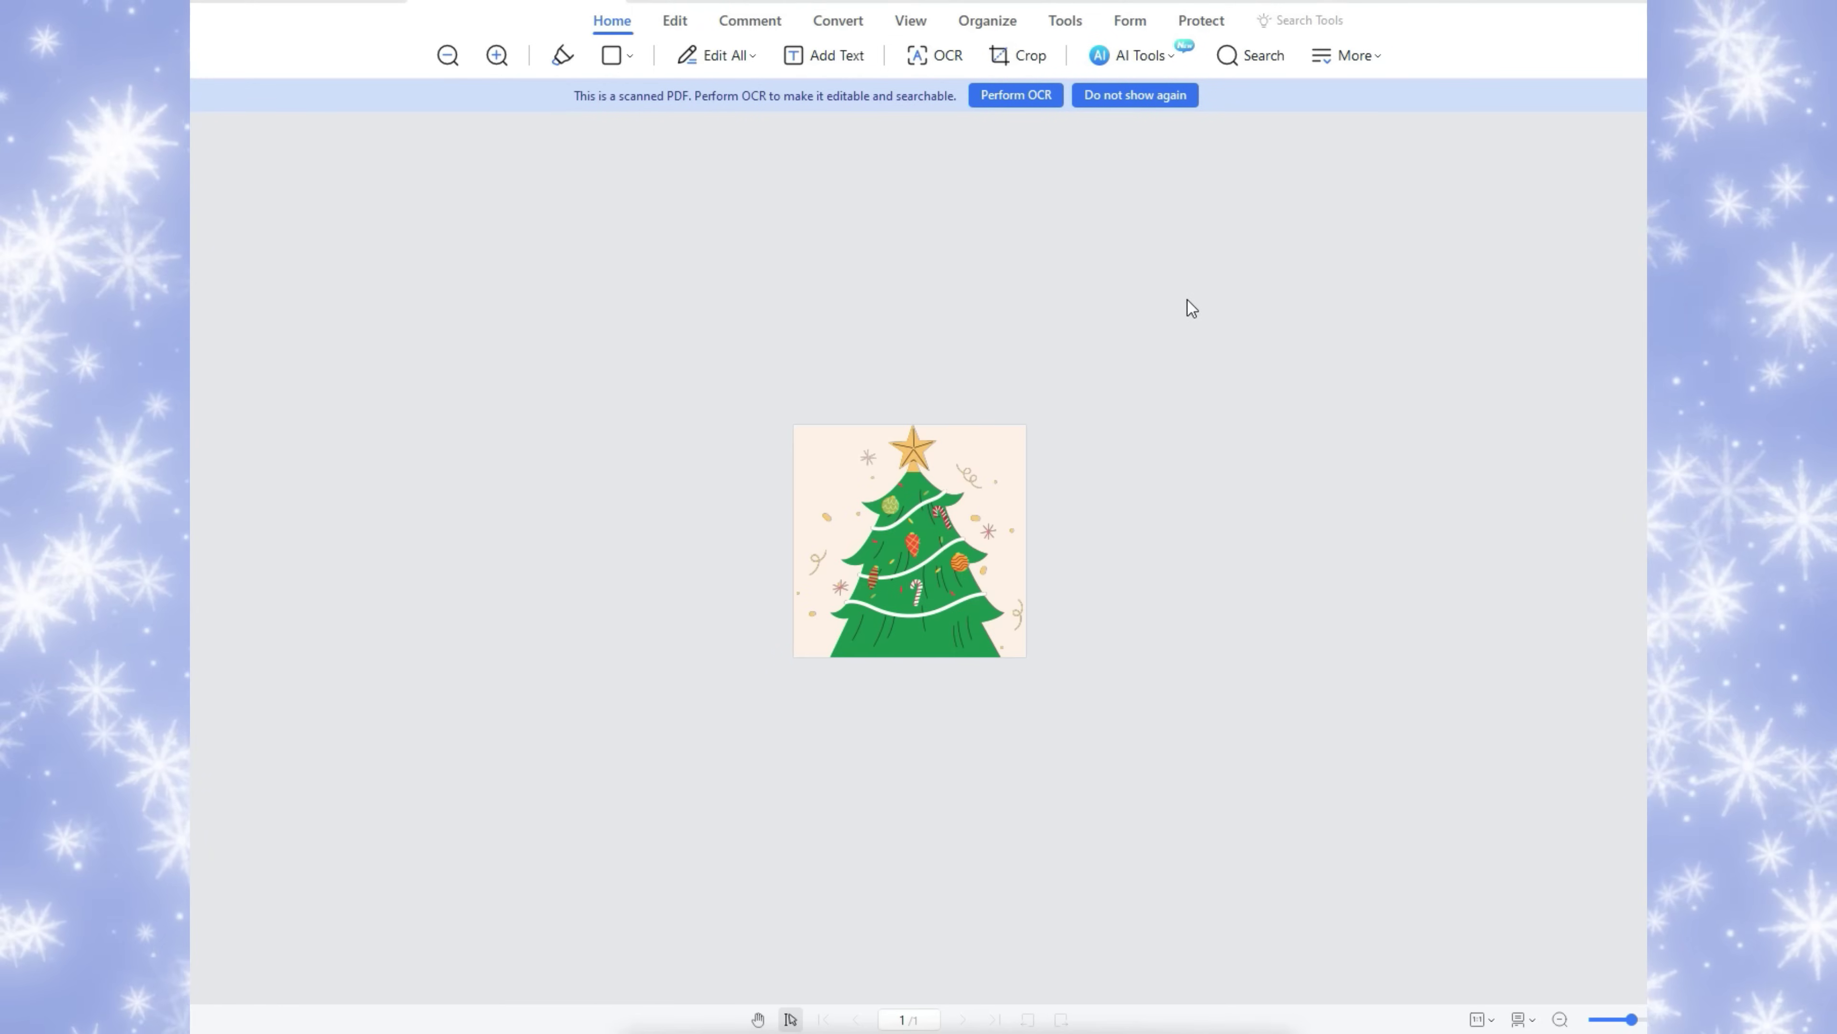
Copy the Christmas tree image from the sticker template and paste it onto the blank second page of the card document
scroll(940, 590, "up", 5)
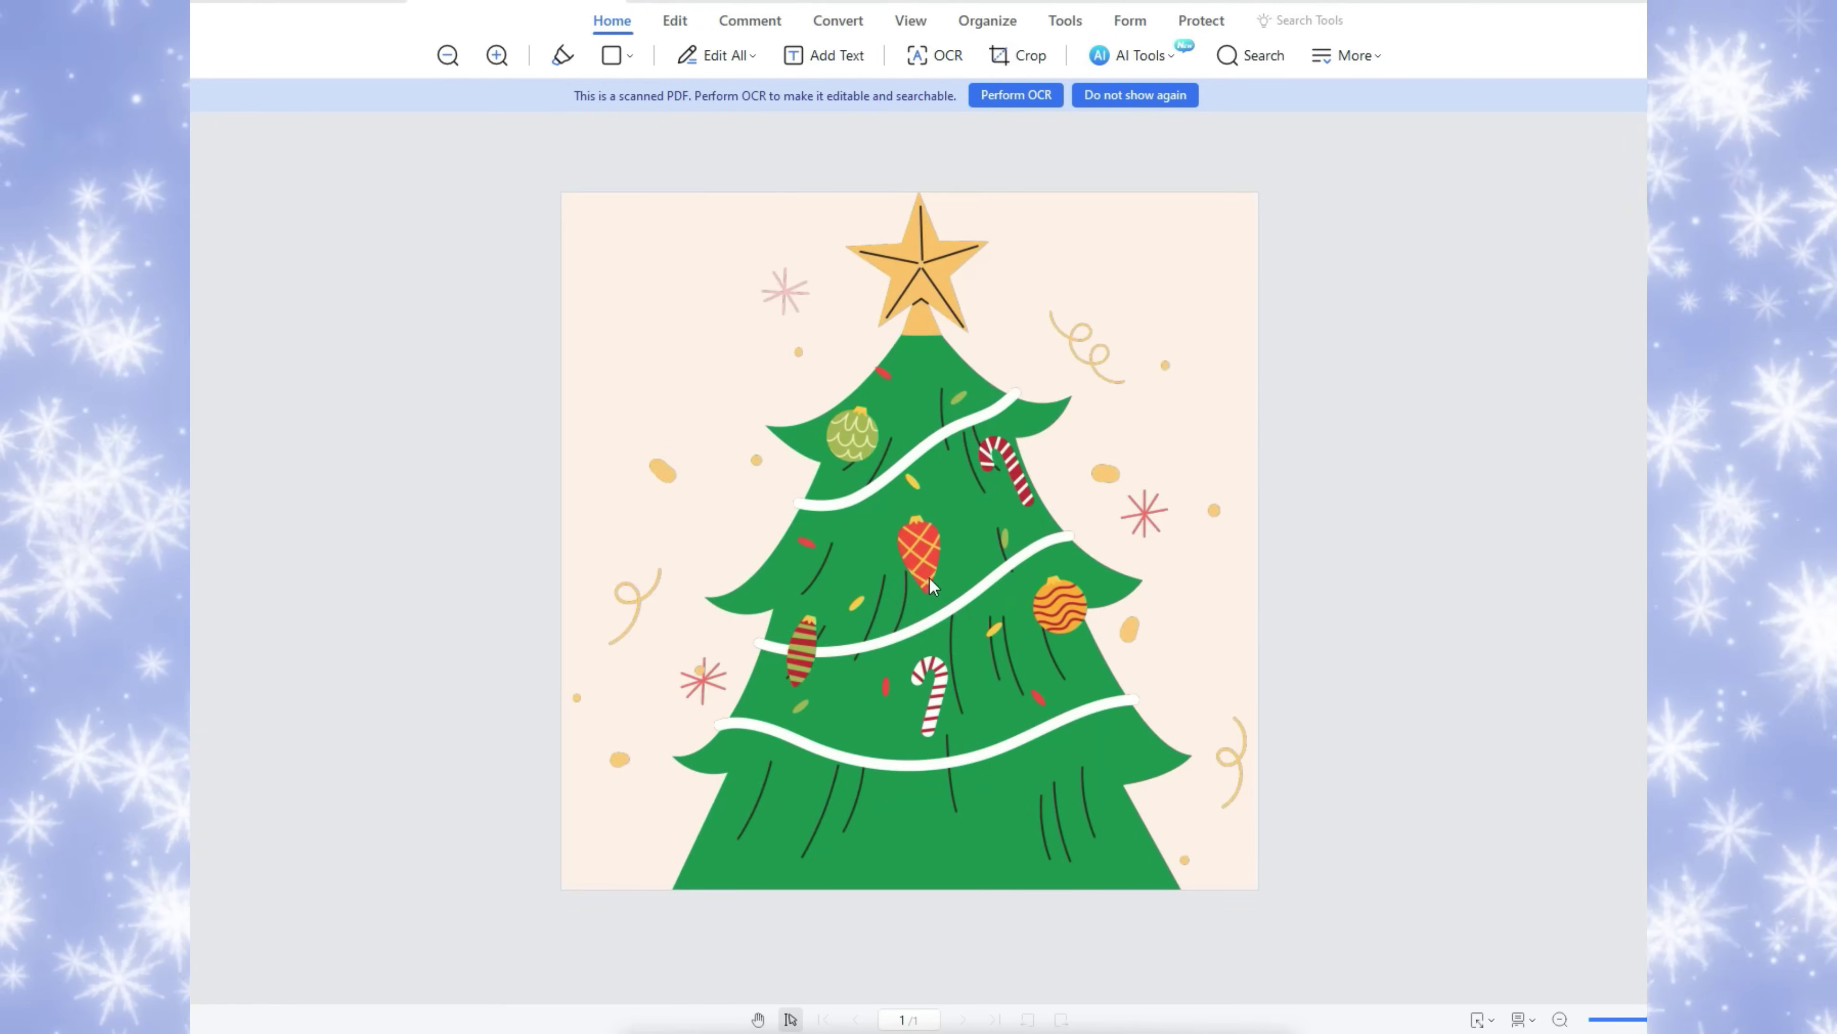
left_click(677, 22)
left_click(984, 536)
right_click(988, 537)
left_click(1053, 492)
left_click(458, 6)
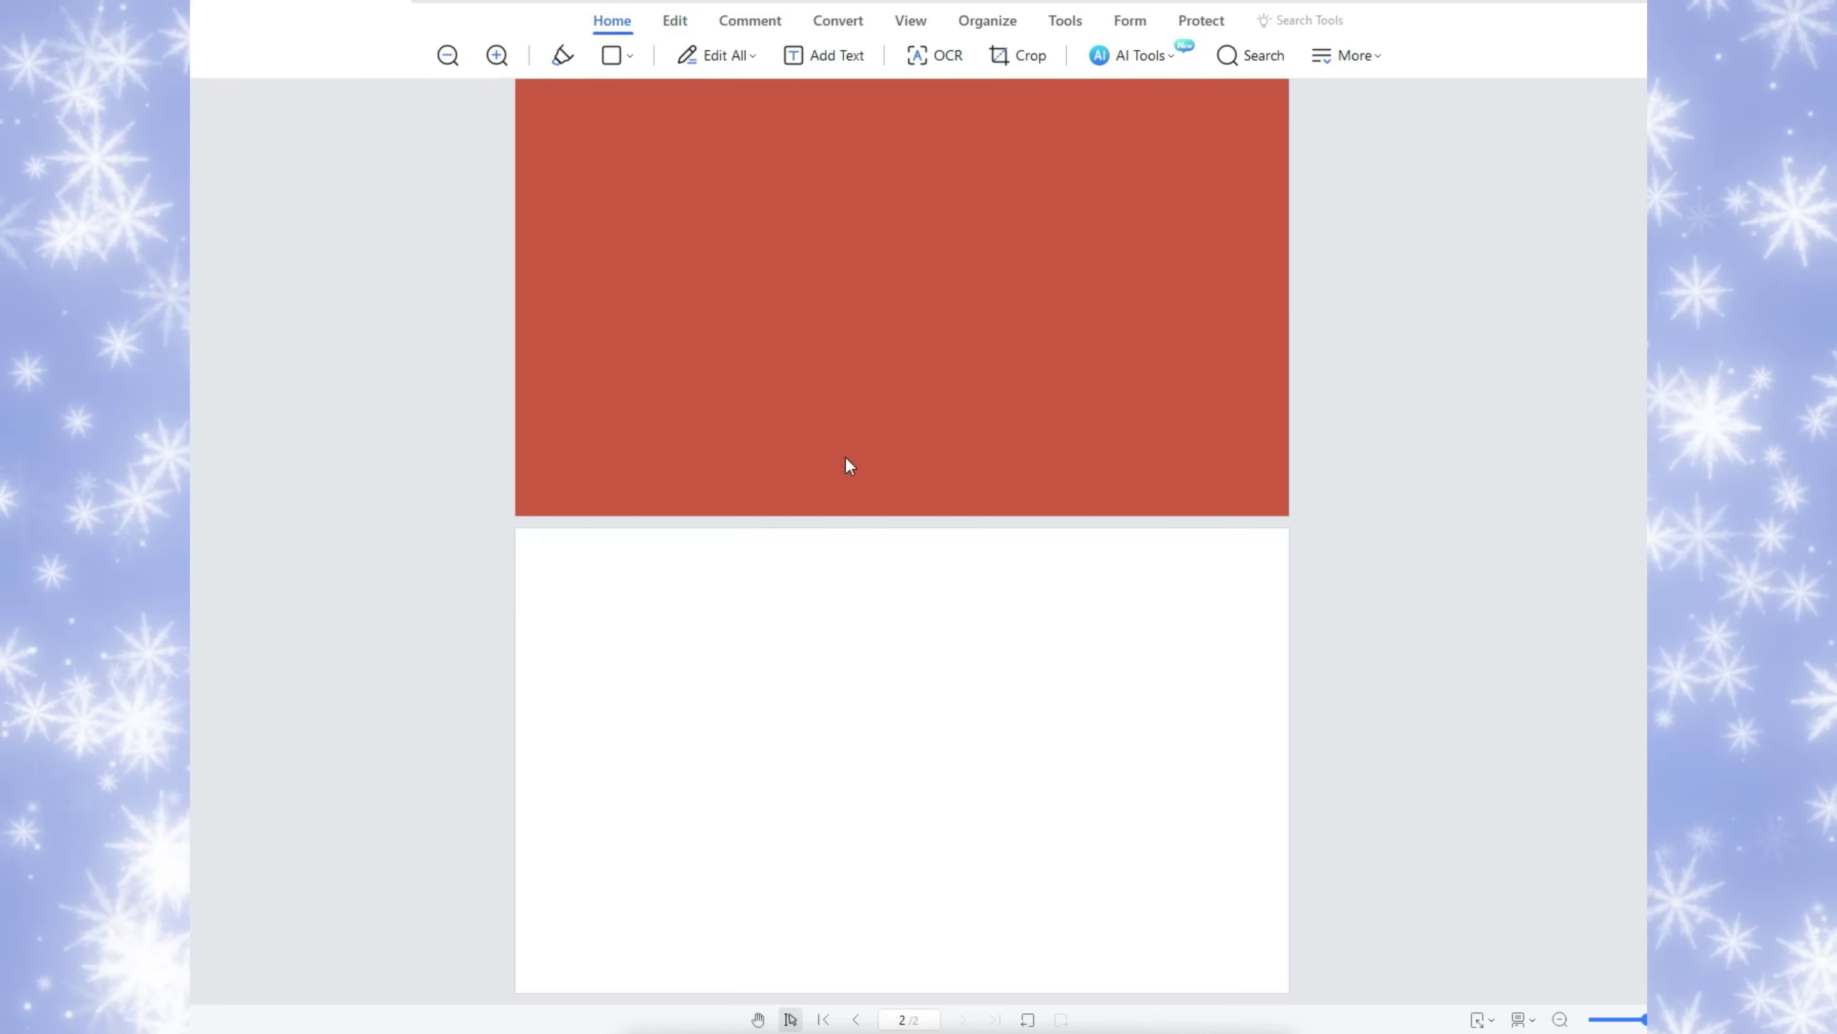
key("ctrl+v")
Resize and arrange the tree, snowman and gift box images in a row across the upper half of page 2
left_click_drag(1142, 876, 937, 759)
left_click_drag(1041, 884, 820, 664)
left_click_drag(695, 576, 648, 715)
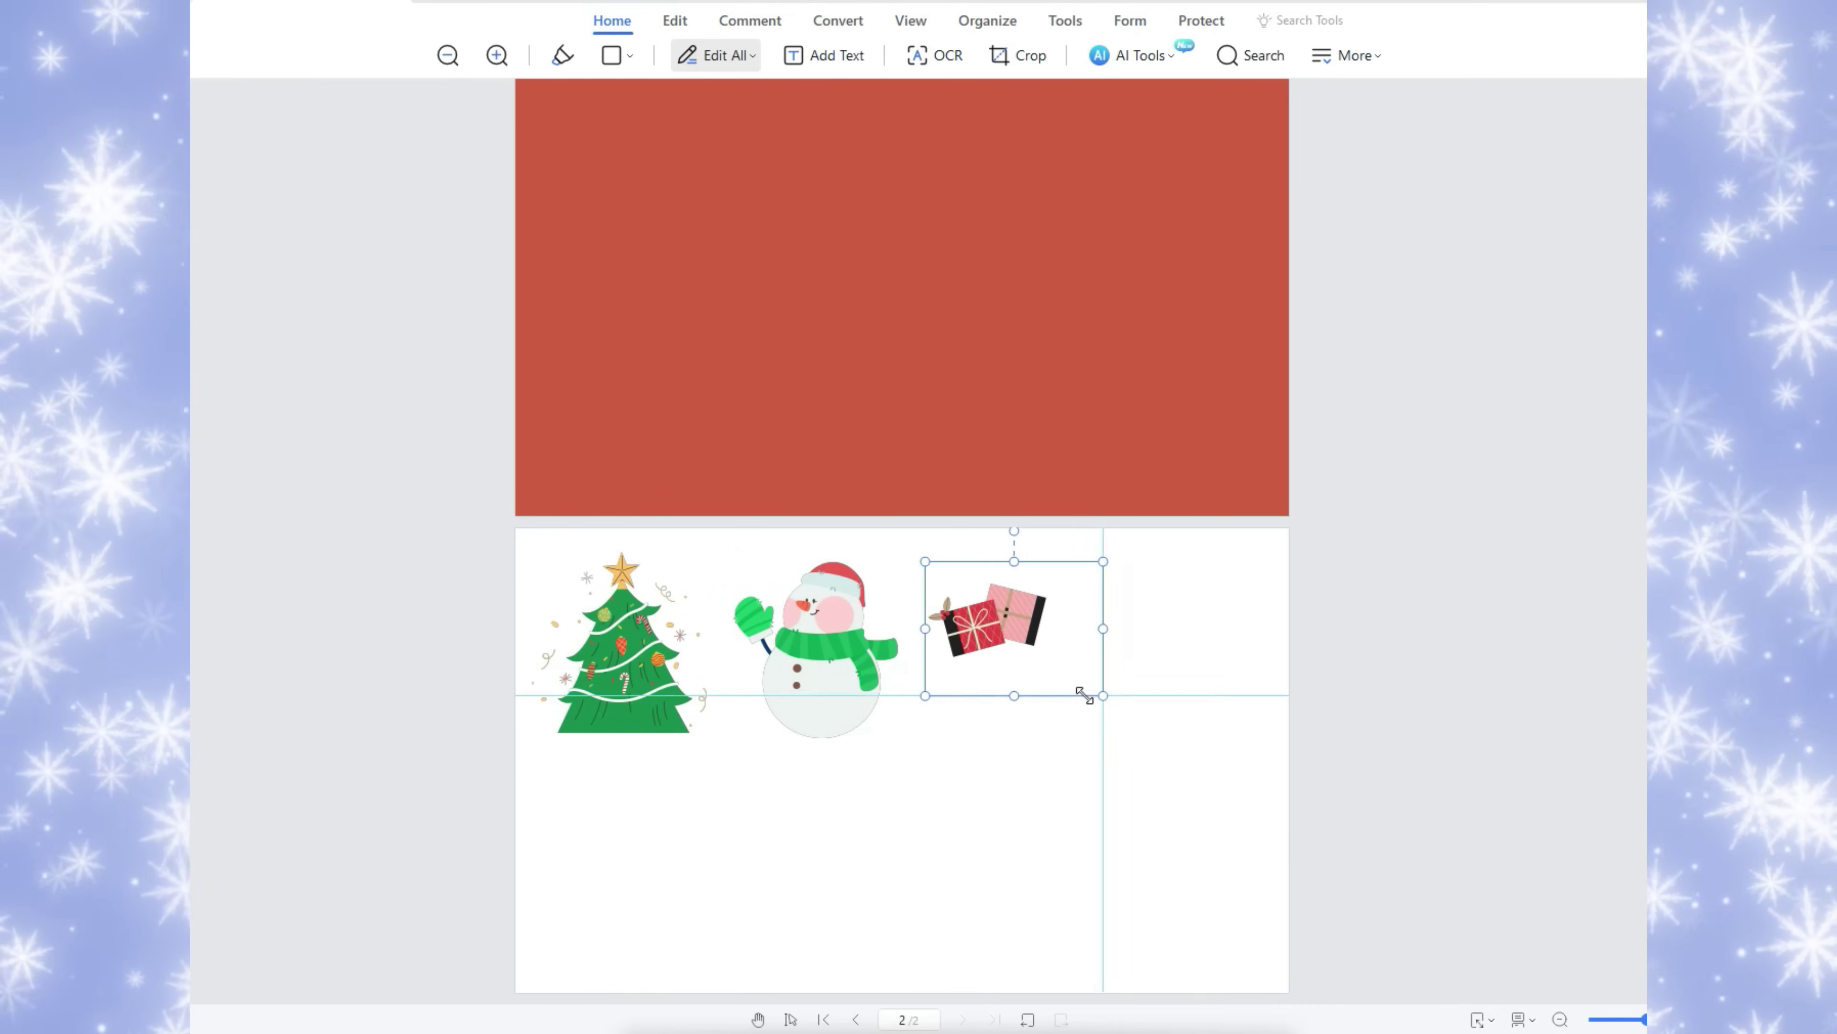
left_click_drag(1086, 698, 1099, 700)
left_click(1044, 892)
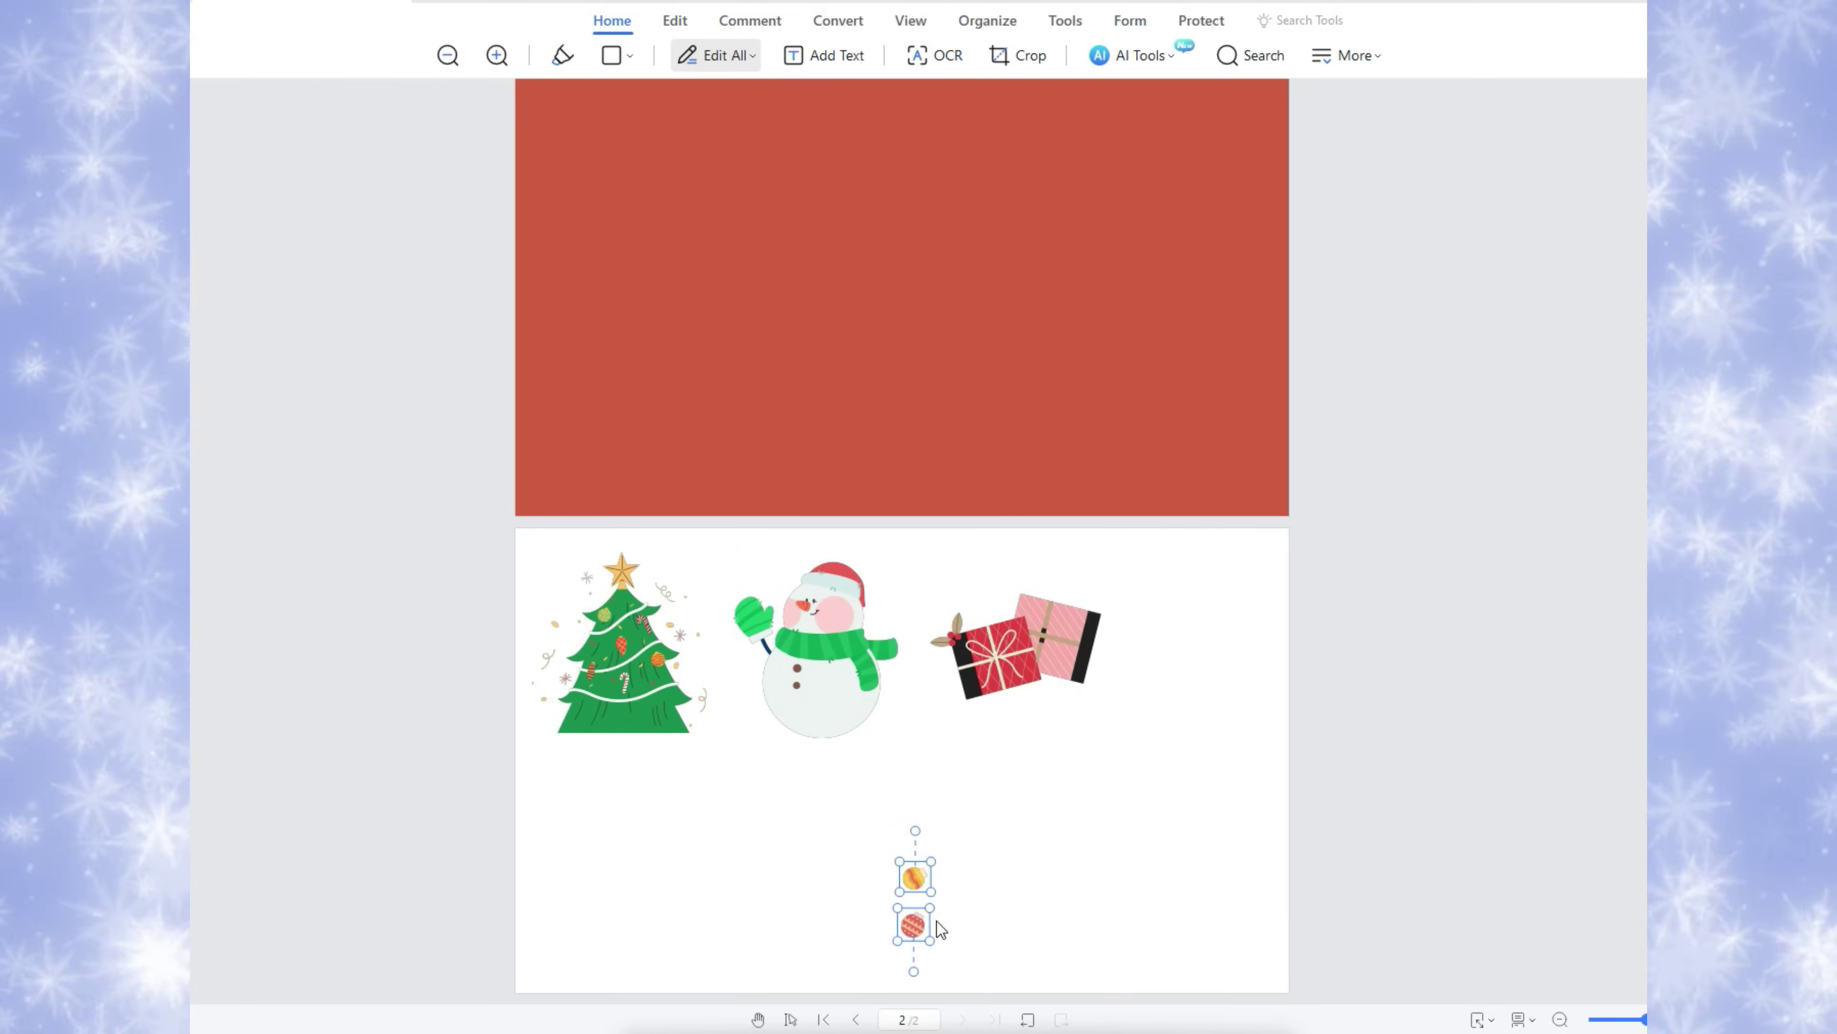
Place and resize the ornaments beside the gifts, and the holly, candy cane and bell in a second row on page 2
left_click_drag(930, 856, 1206, 615)
left_click_drag(866, 884, 655, 871)
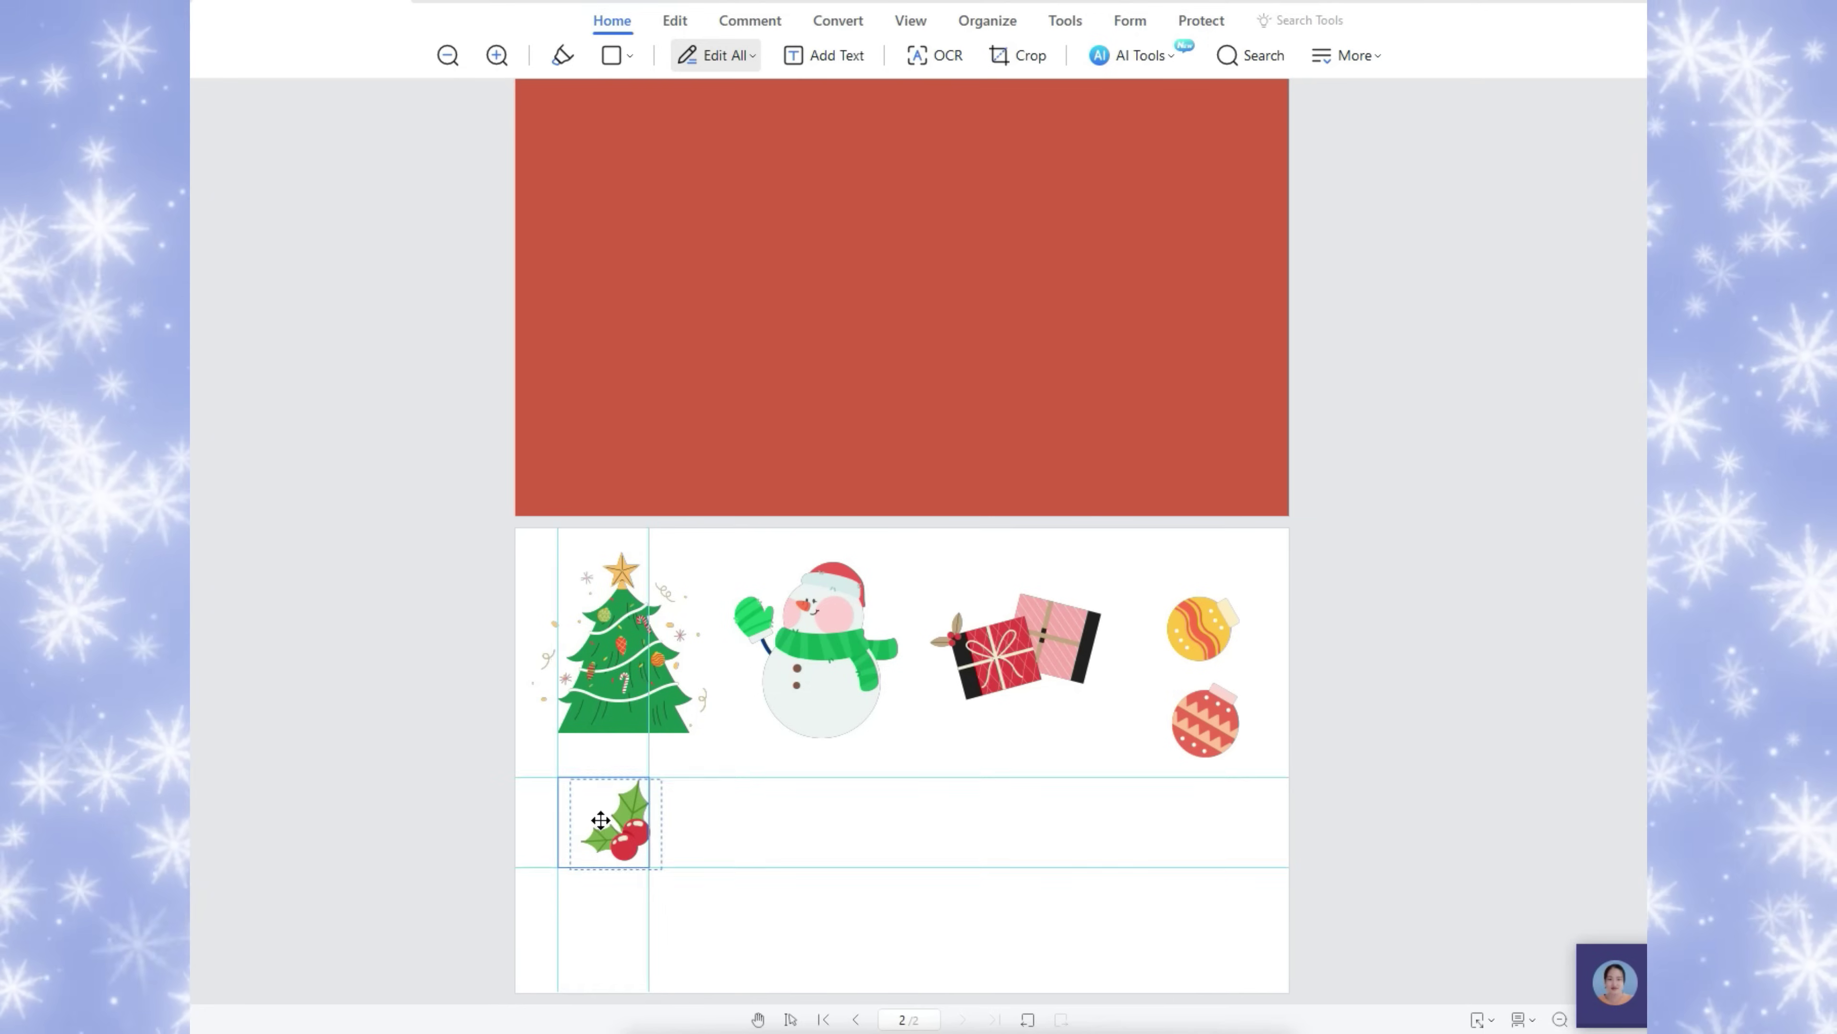
left_click_drag(603, 897, 795, 850)
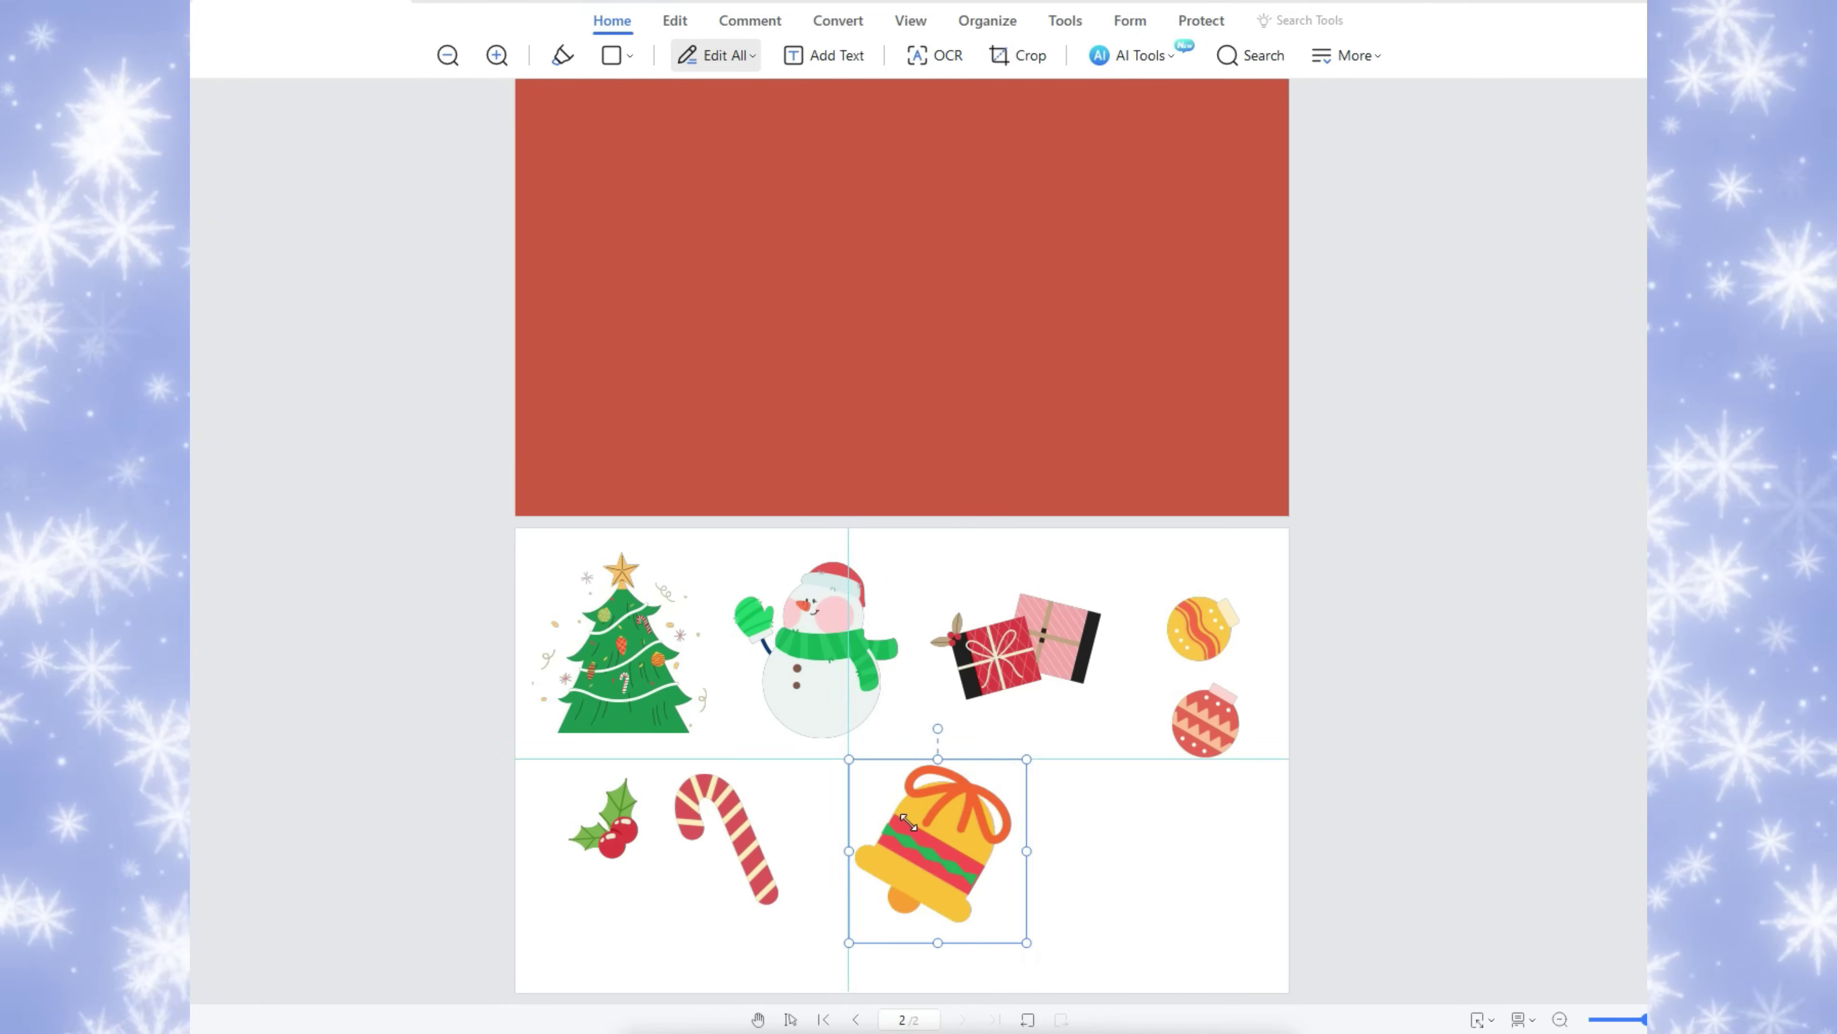
left_click_drag(841, 759, 911, 821)
left_click_drag(975, 894, 885, 847)
Copy the Christmas tree onto the red page and enlarge it to nearly the full page height along the right side
scroll(1140, 895, "up", 1)
left_click(619, 698)
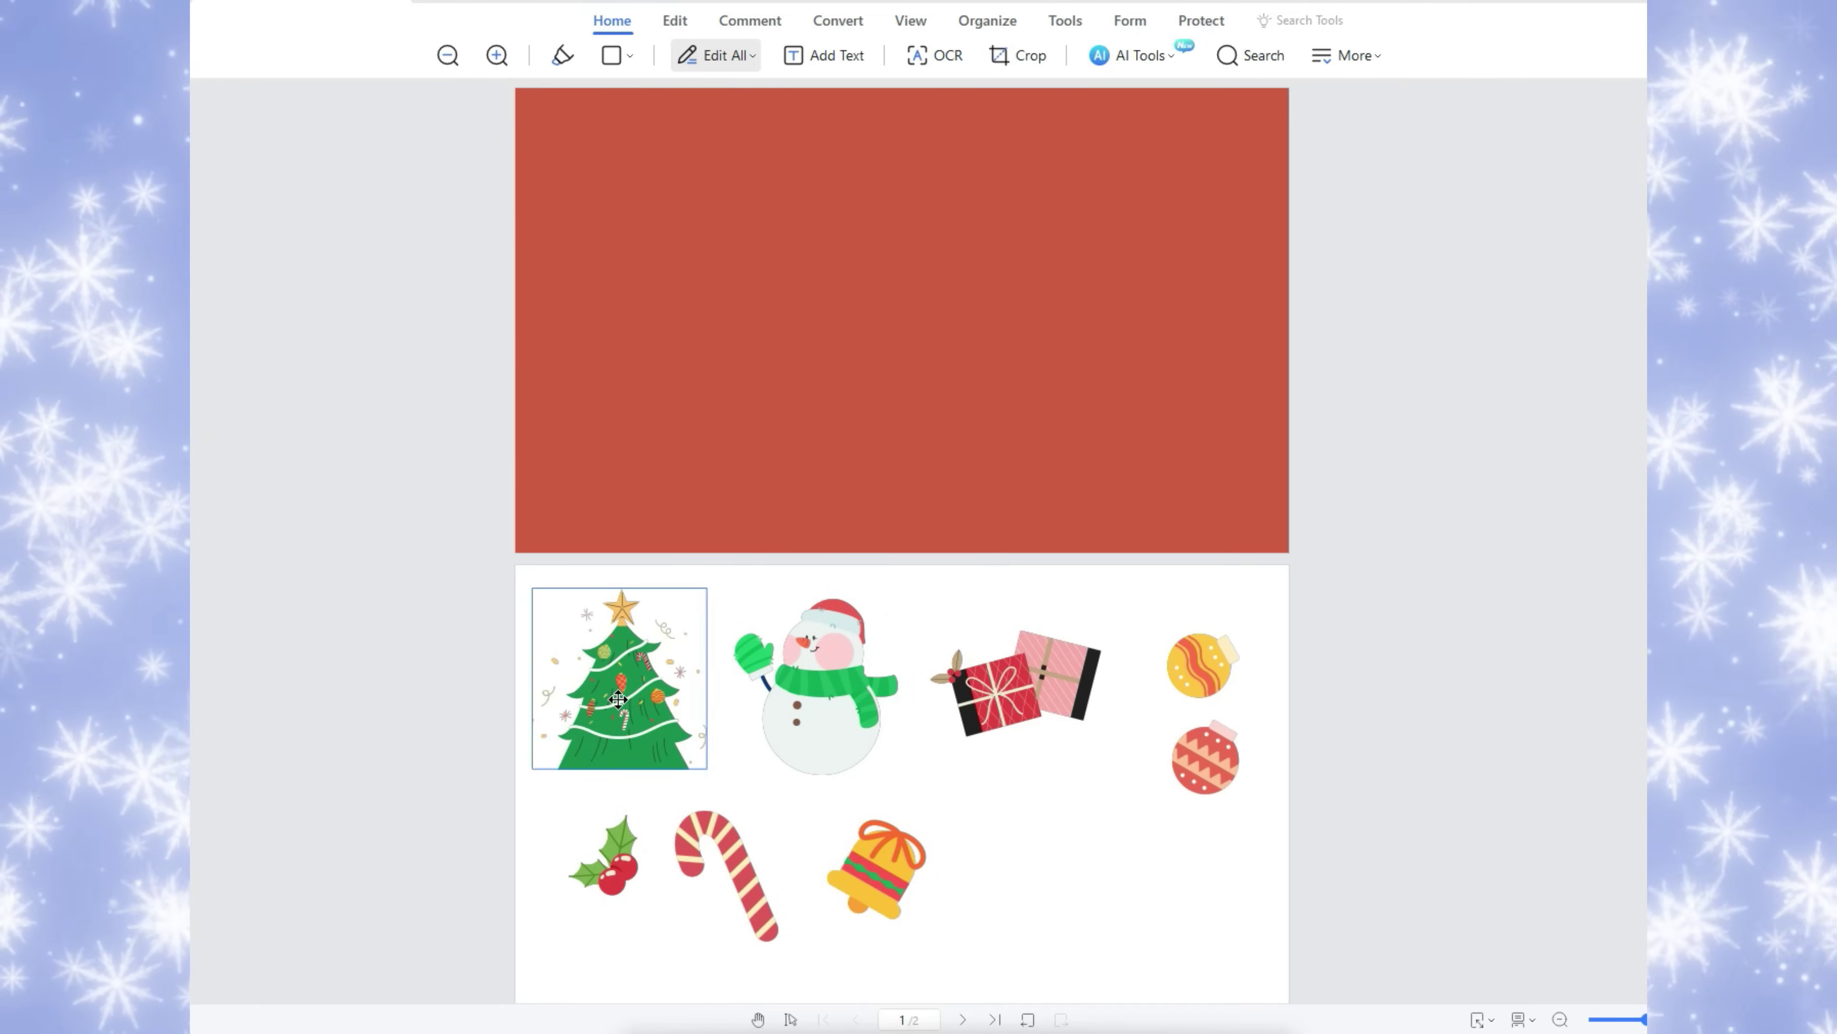
key("ctrl+v")
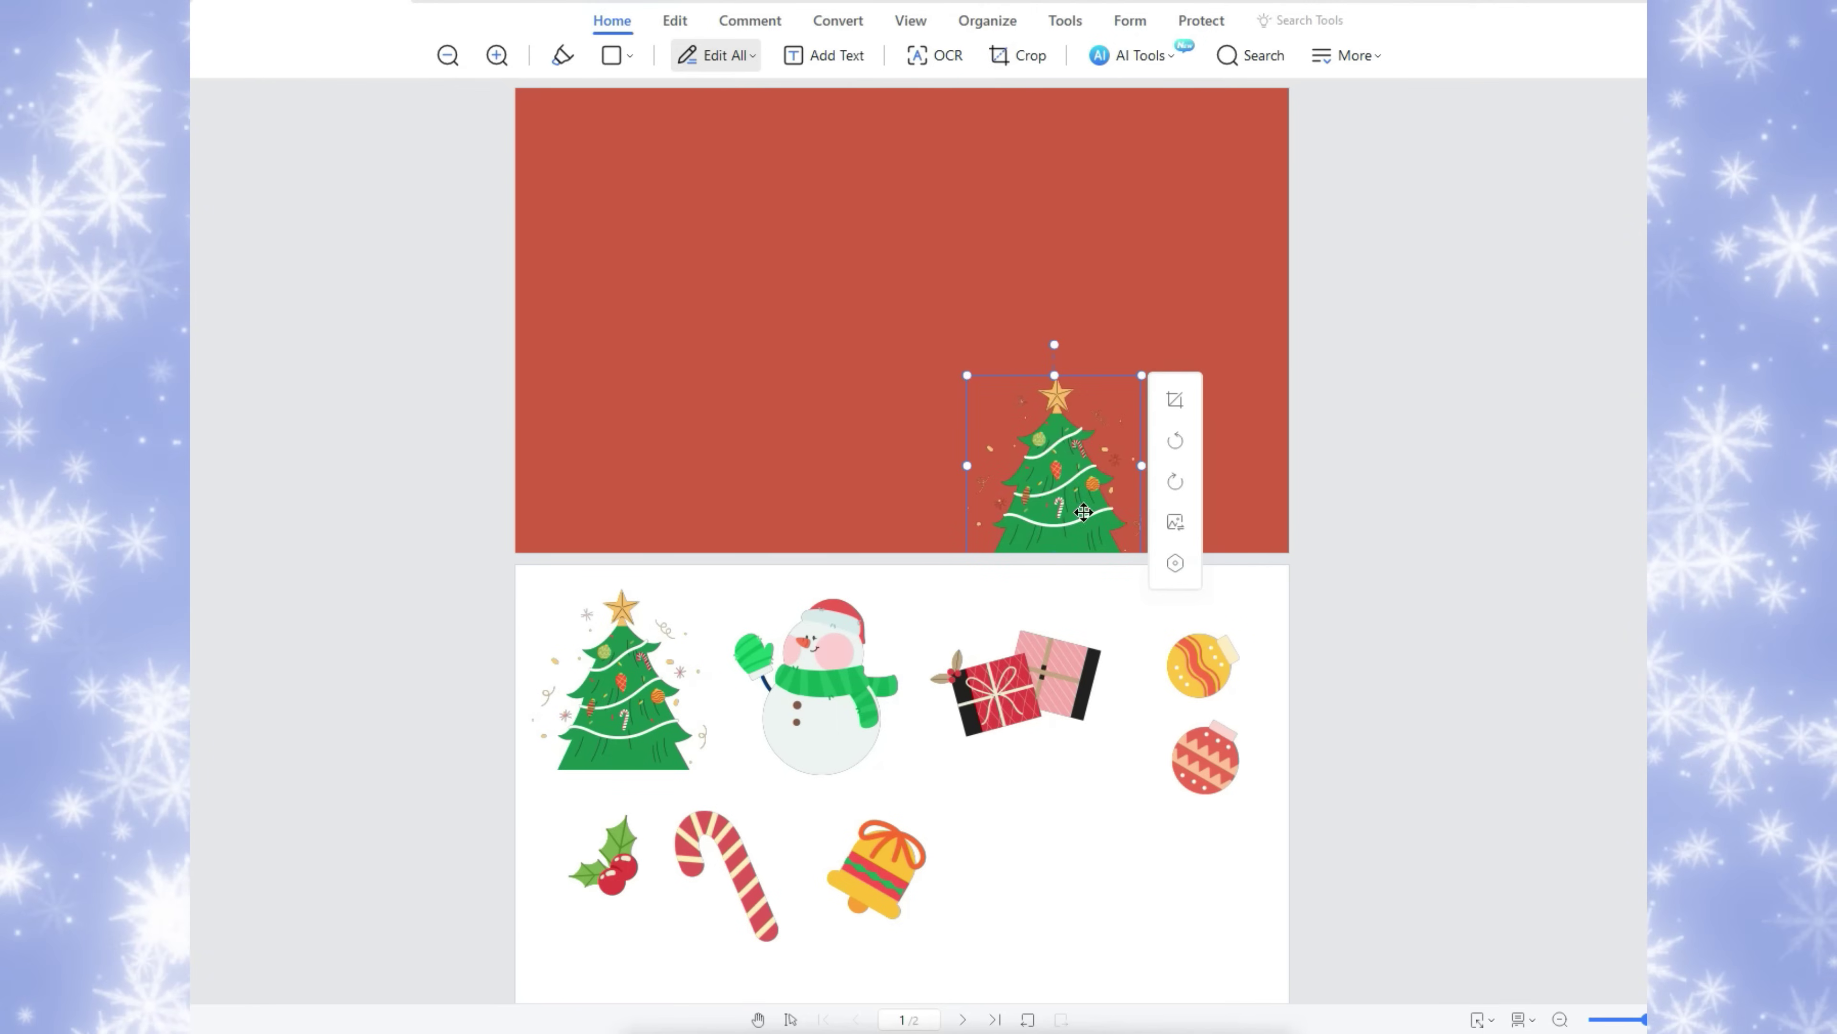
left_click_drag(1064, 480, 1160, 353)
left_click_drag(1061, 428, 978, 546)
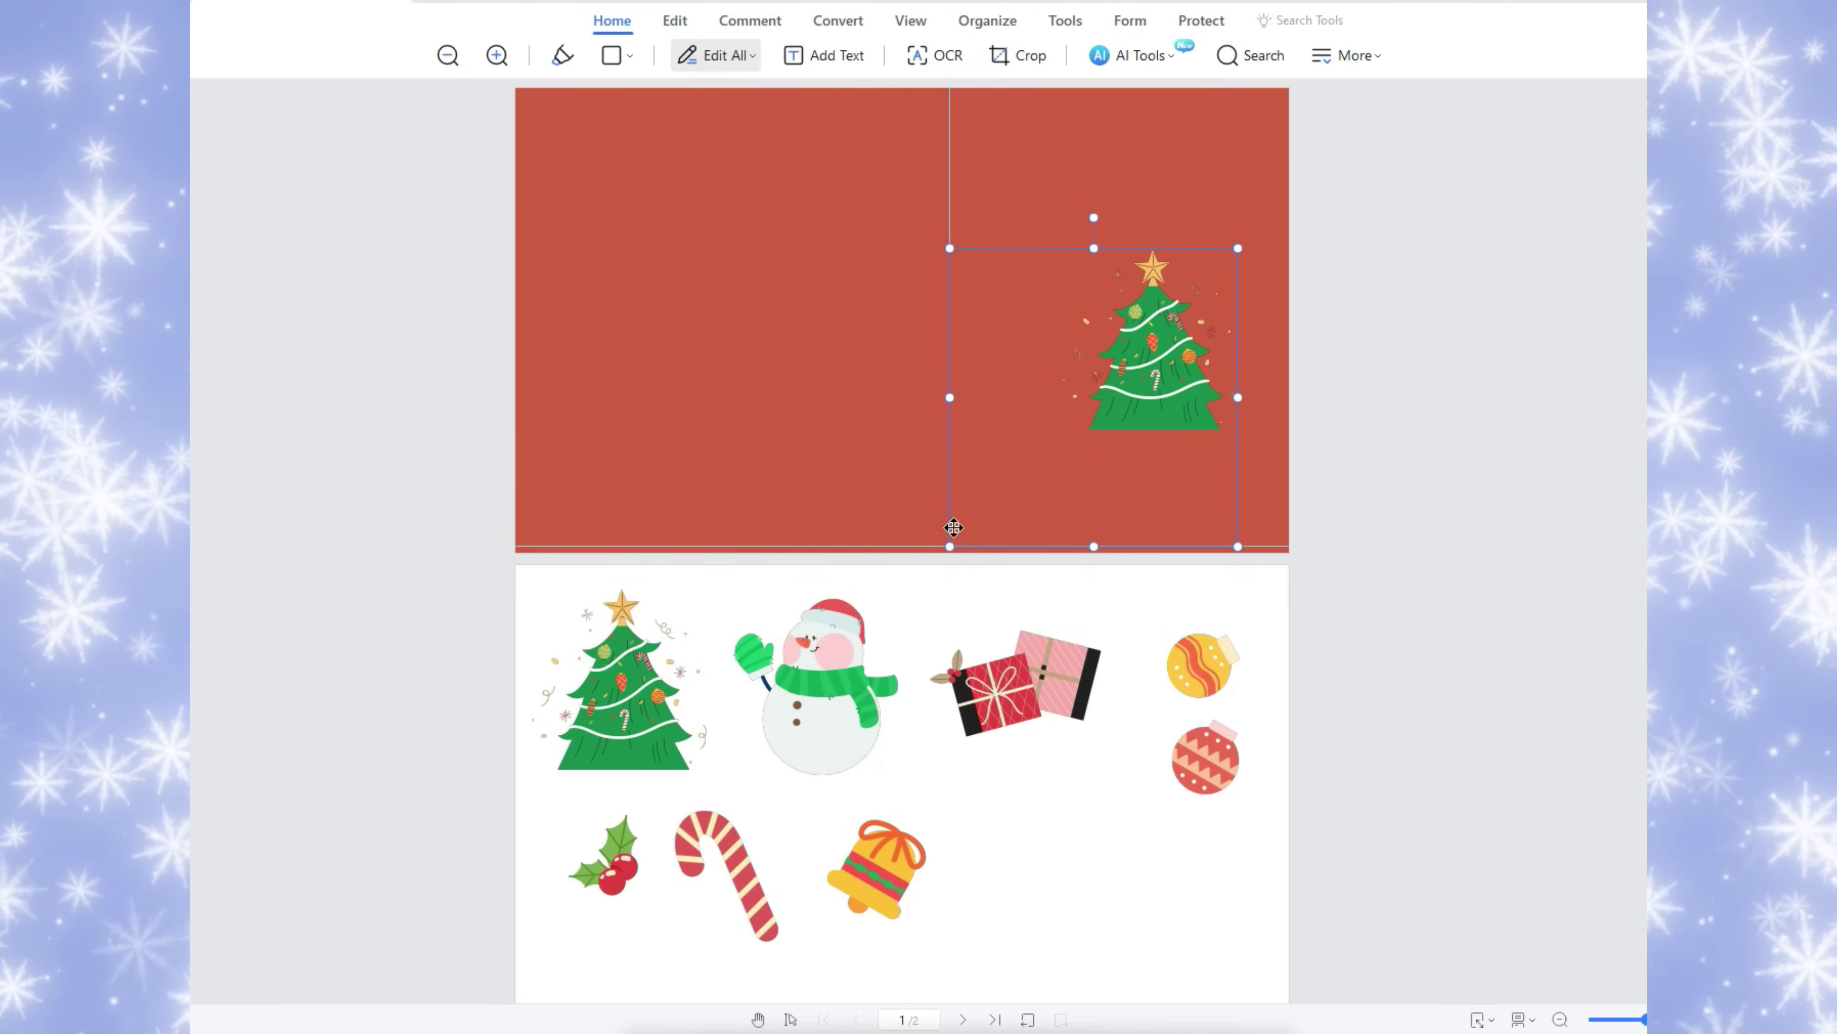
left_click_drag(1107, 405, 1157, 321)
left_click_drag(1031, 461, 952, 523)
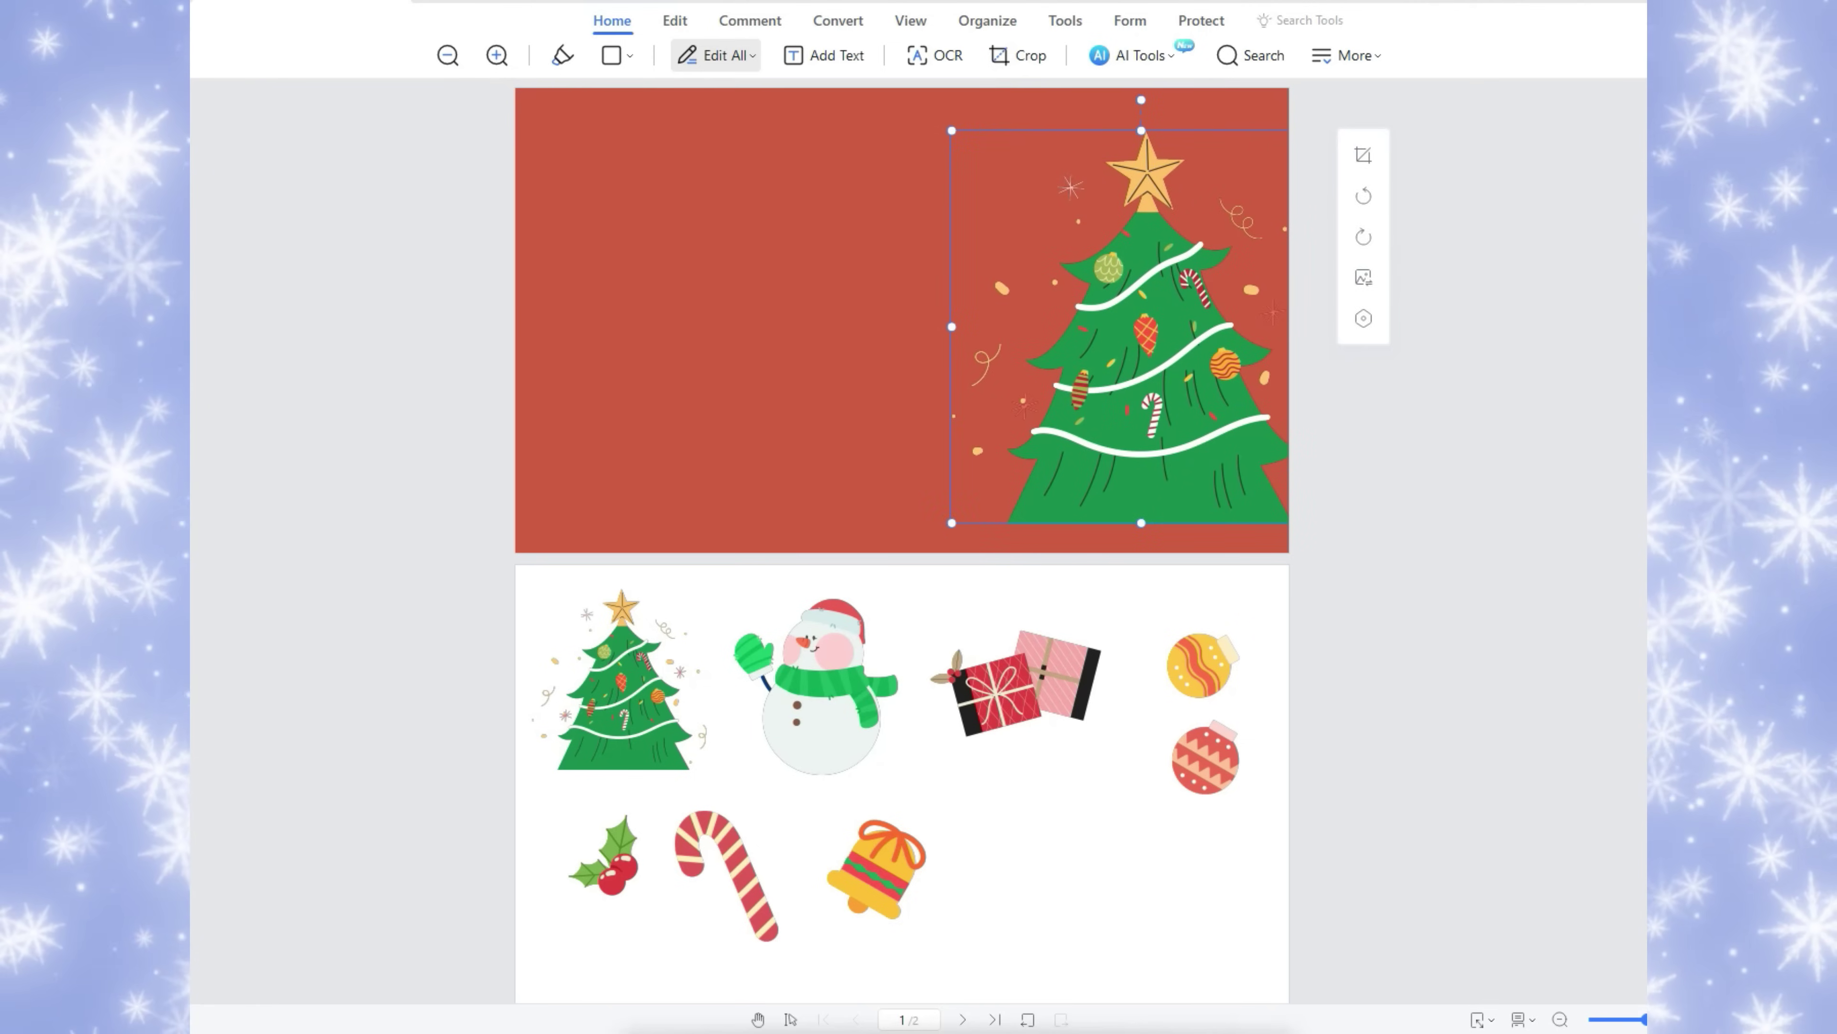
Copy the snowman and gift boxes onto the red page, placing them in front of the tree to its lower left and lower right
left_click(817, 688)
key("ctrl+c")
key("ctrl+v")
left_click_drag(1042, 463, 1081, 506)
key("ctrl+v")
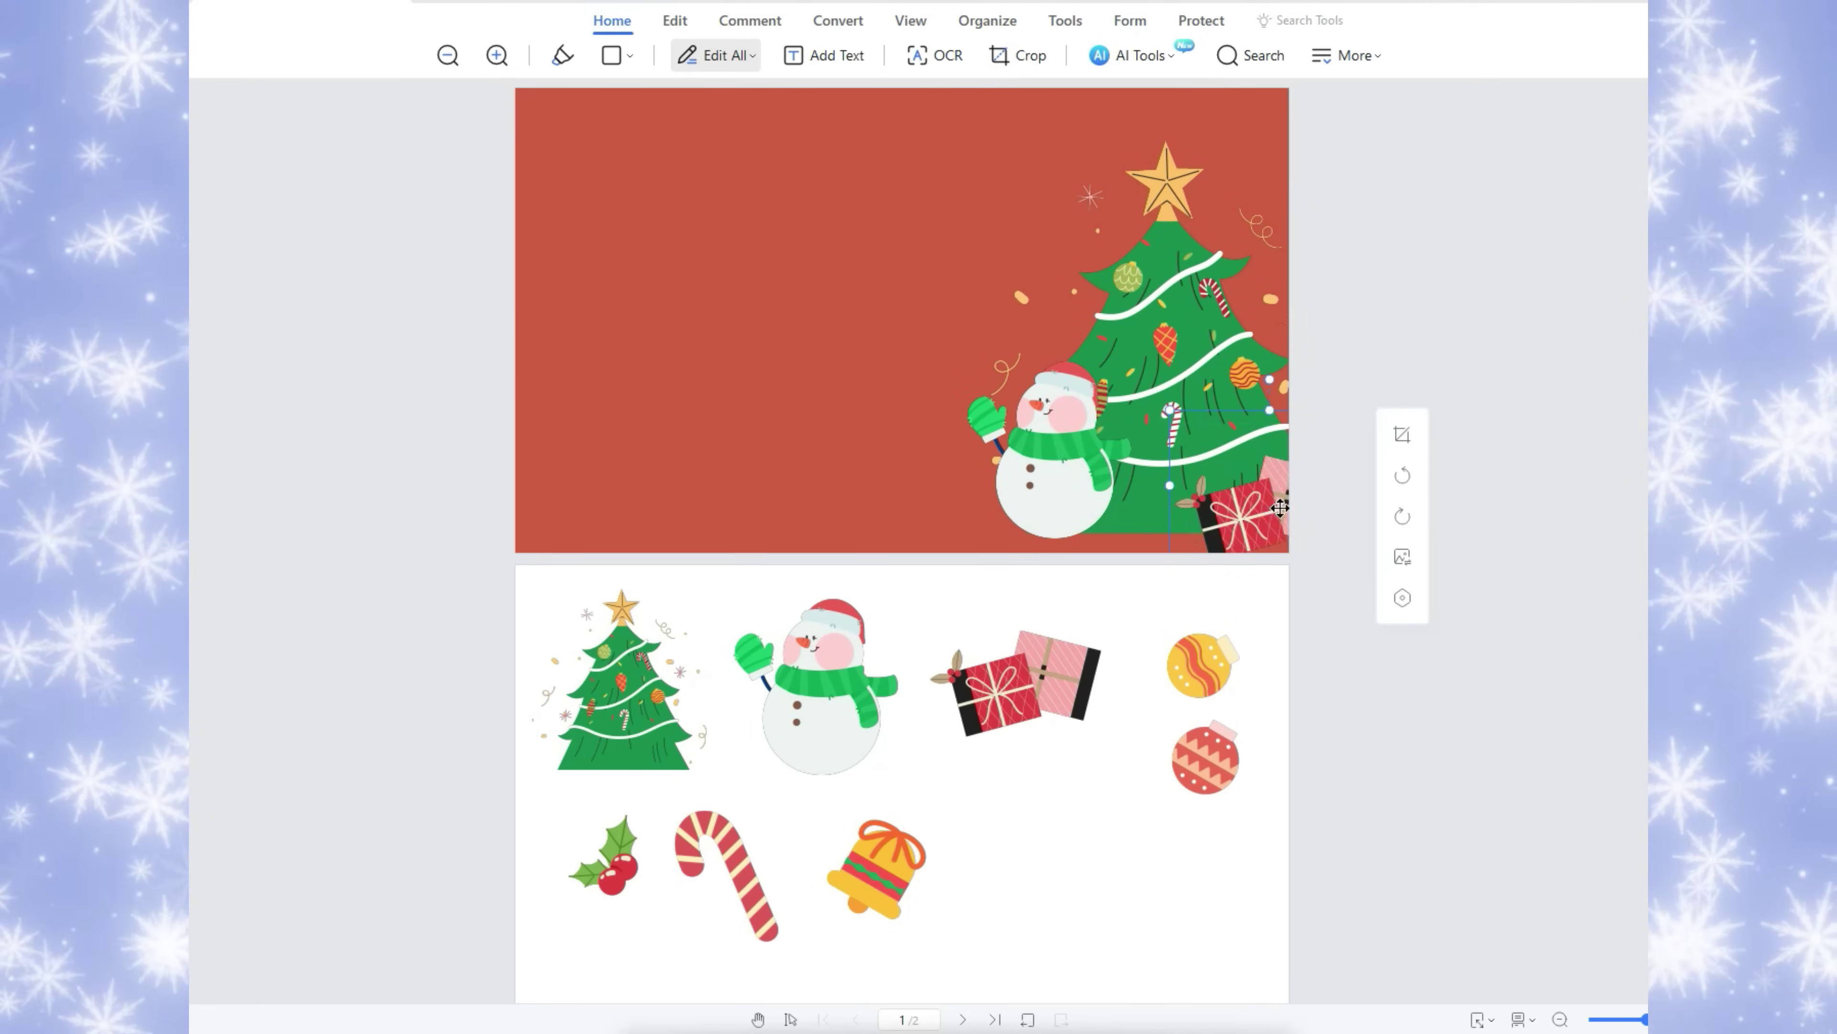
left_click_drag(1273, 505, 1276, 523)
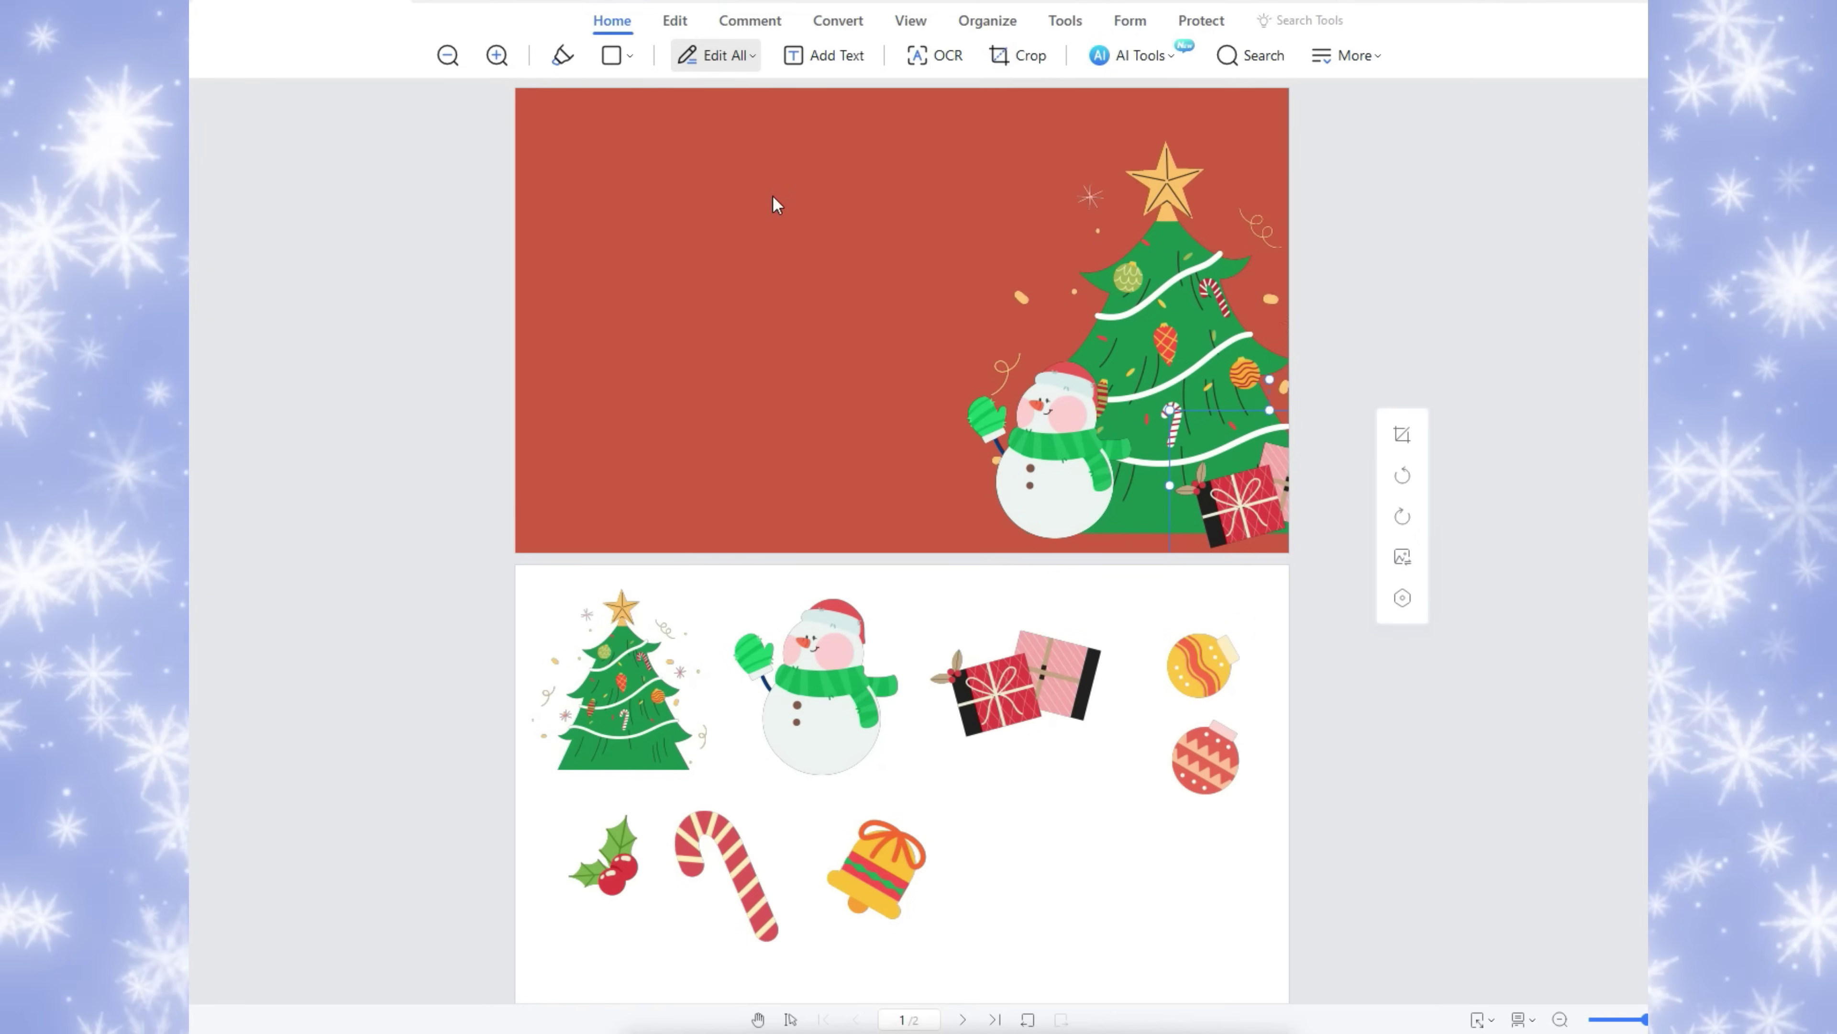
Draw a white cloud shape on the red page and move its corner points to form a snow strip along the page's lower edge
left_click(757, 30)
left_click(920, 57)
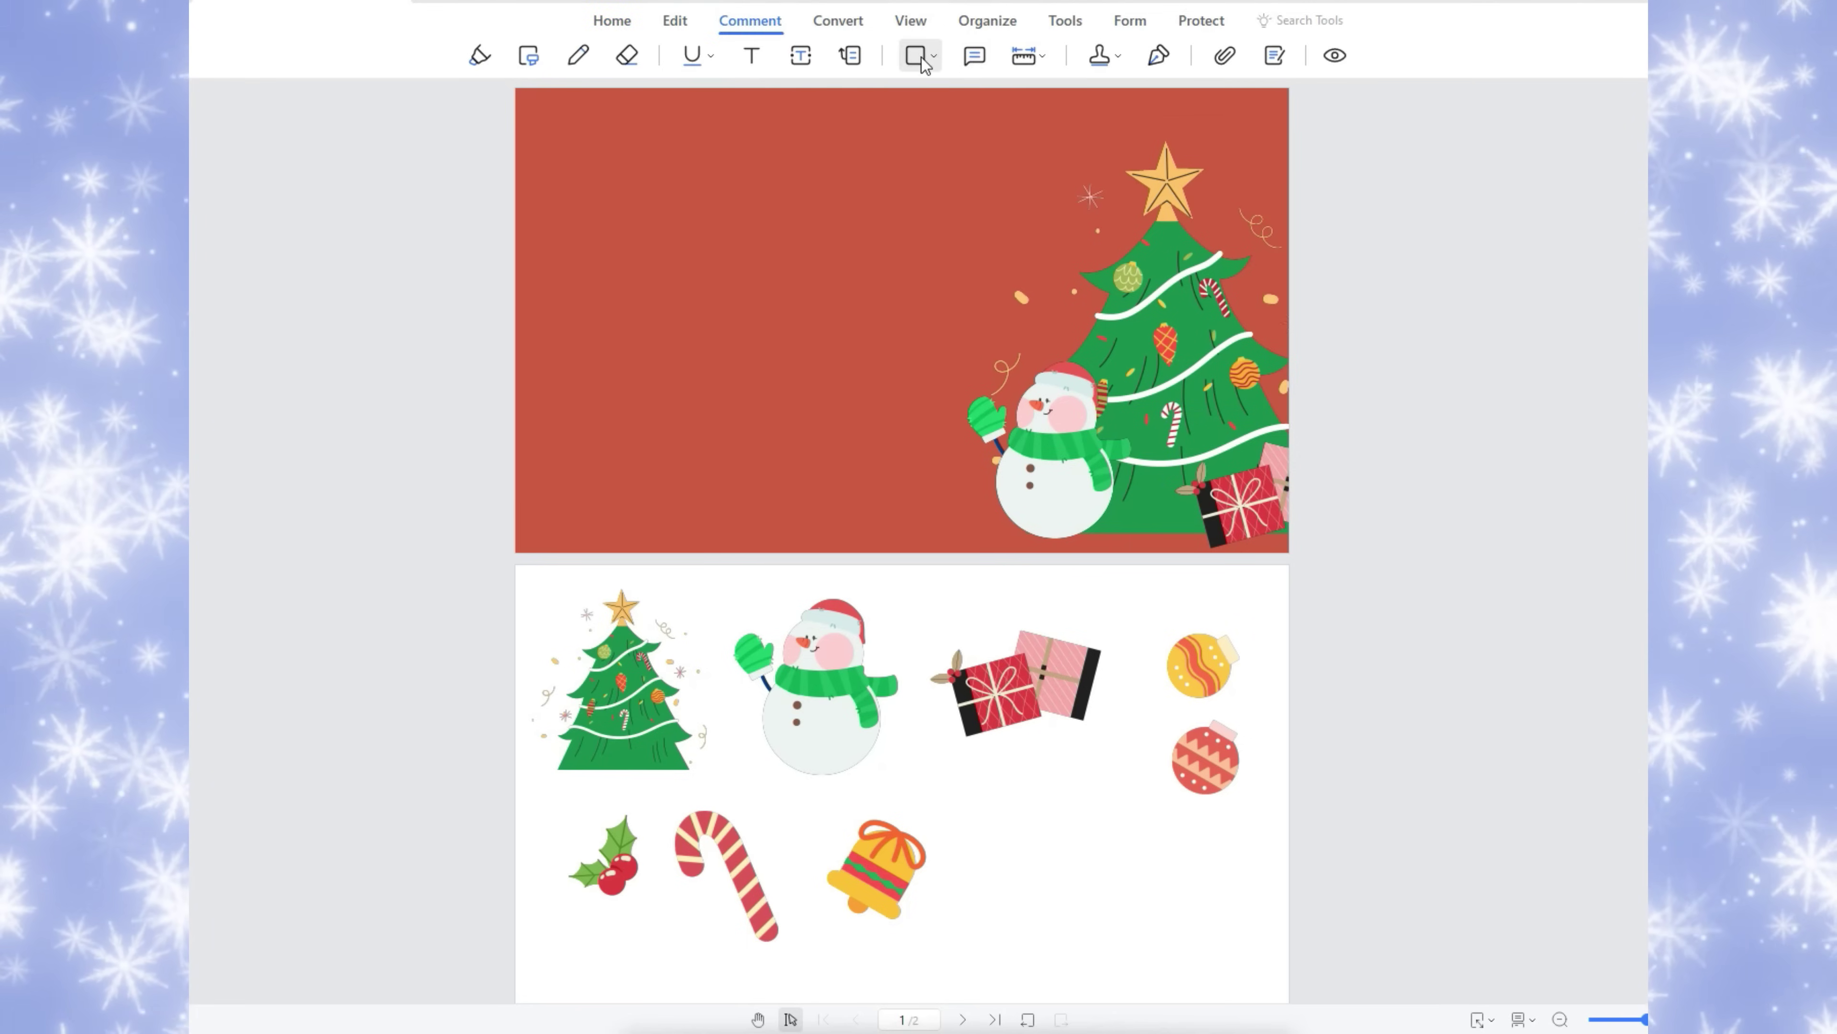
left_click(934, 57)
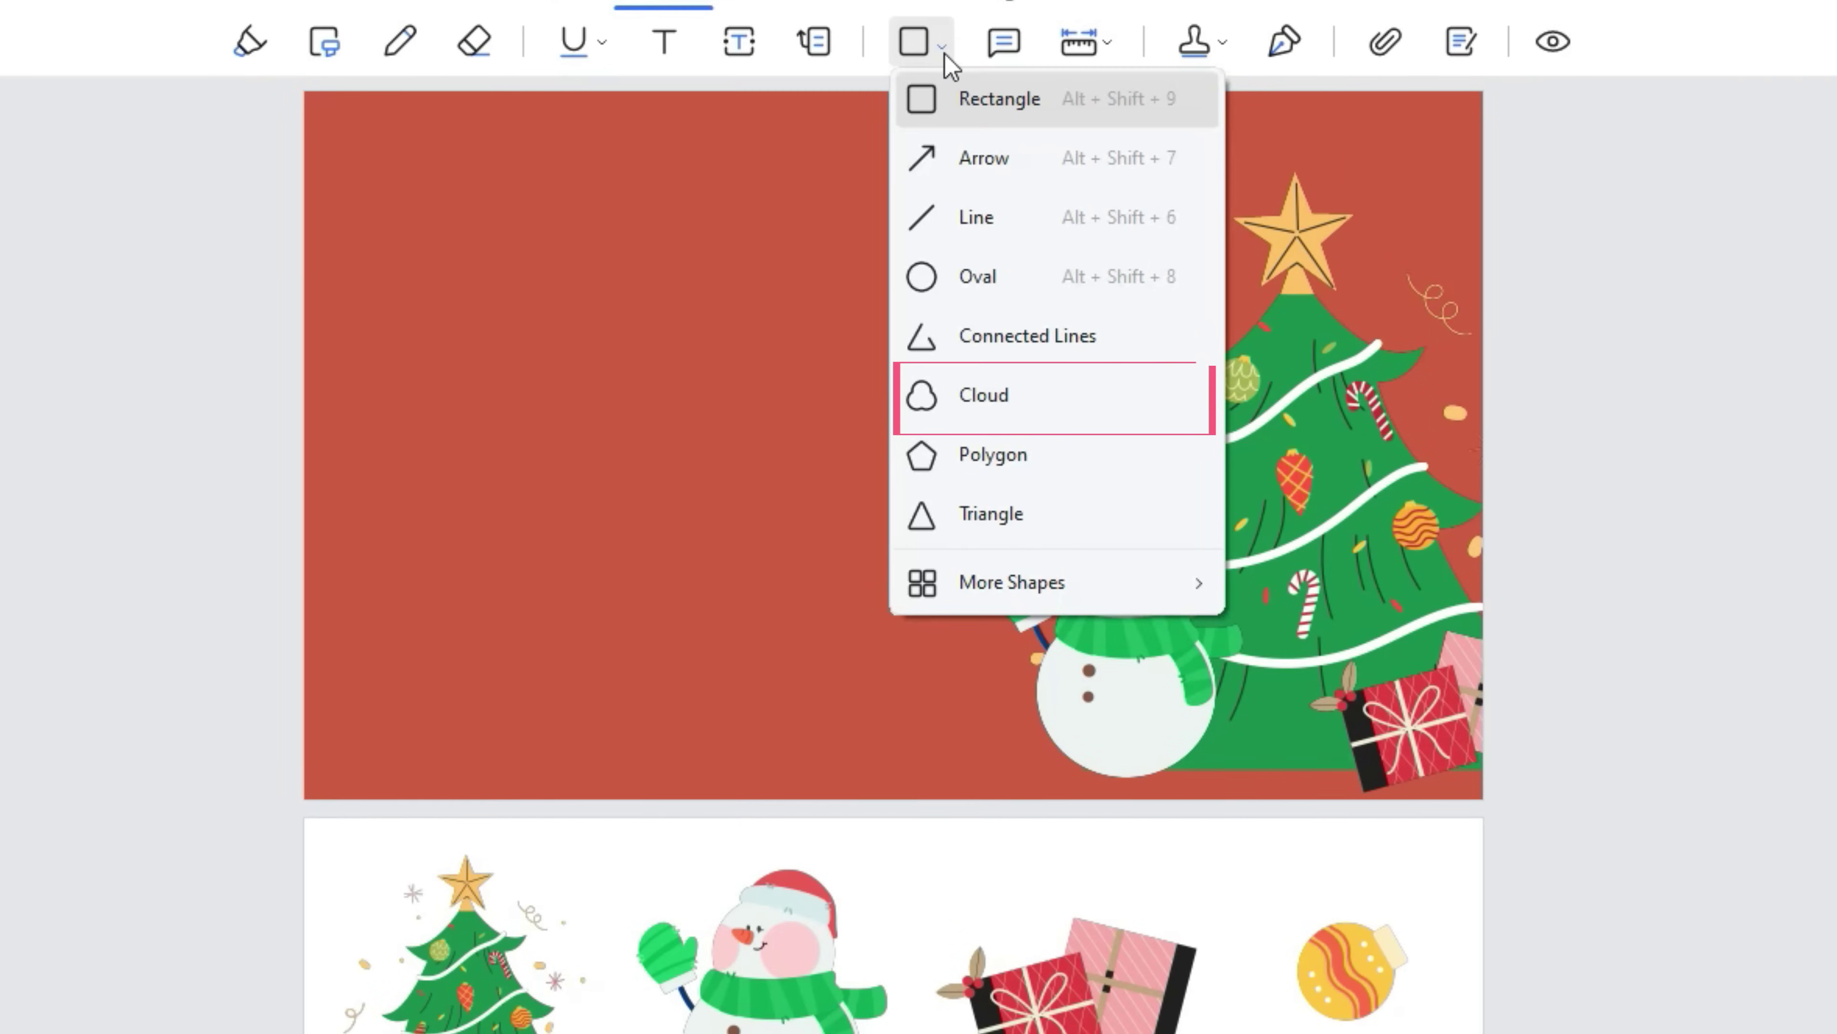
left_click(998, 398)
scroll(617, 295, "down", 1)
left_click_drag(548, 296, 848, 475)
double_click(552, 491)
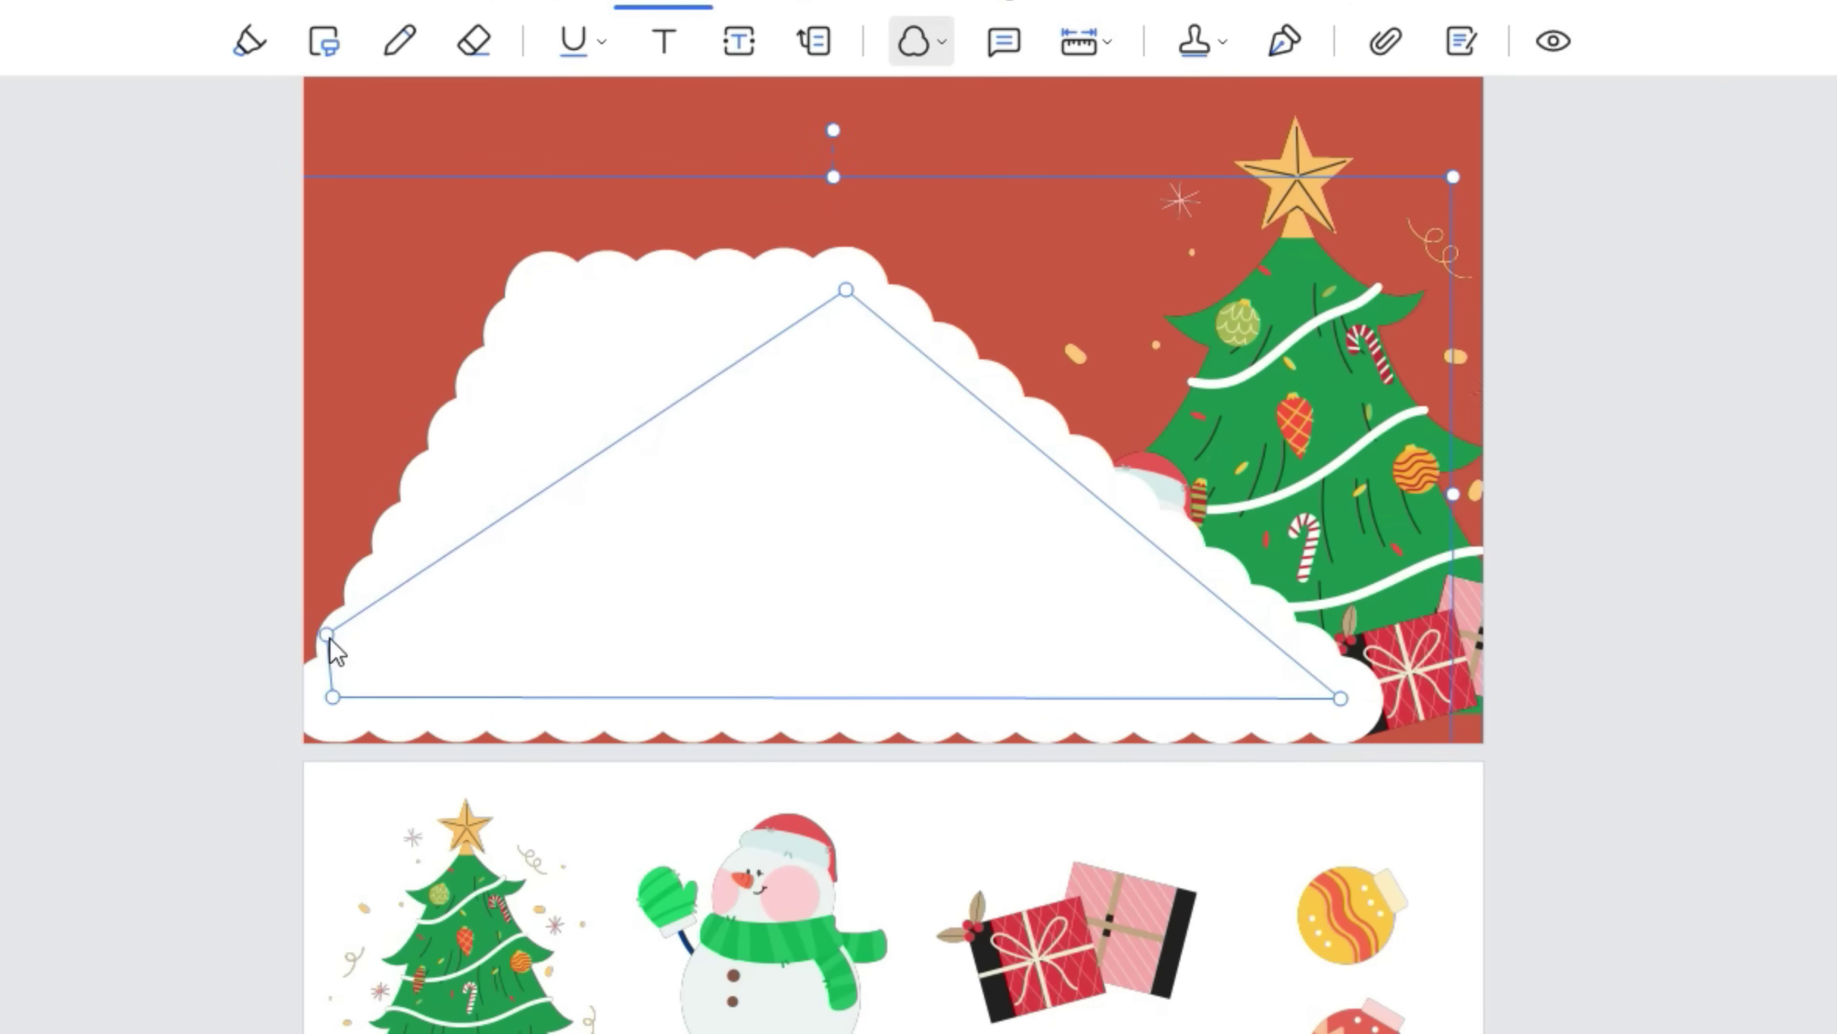
left_click_drag(846, 291, 1343, 644)
left_click_drag(307, 707, 306, 714)
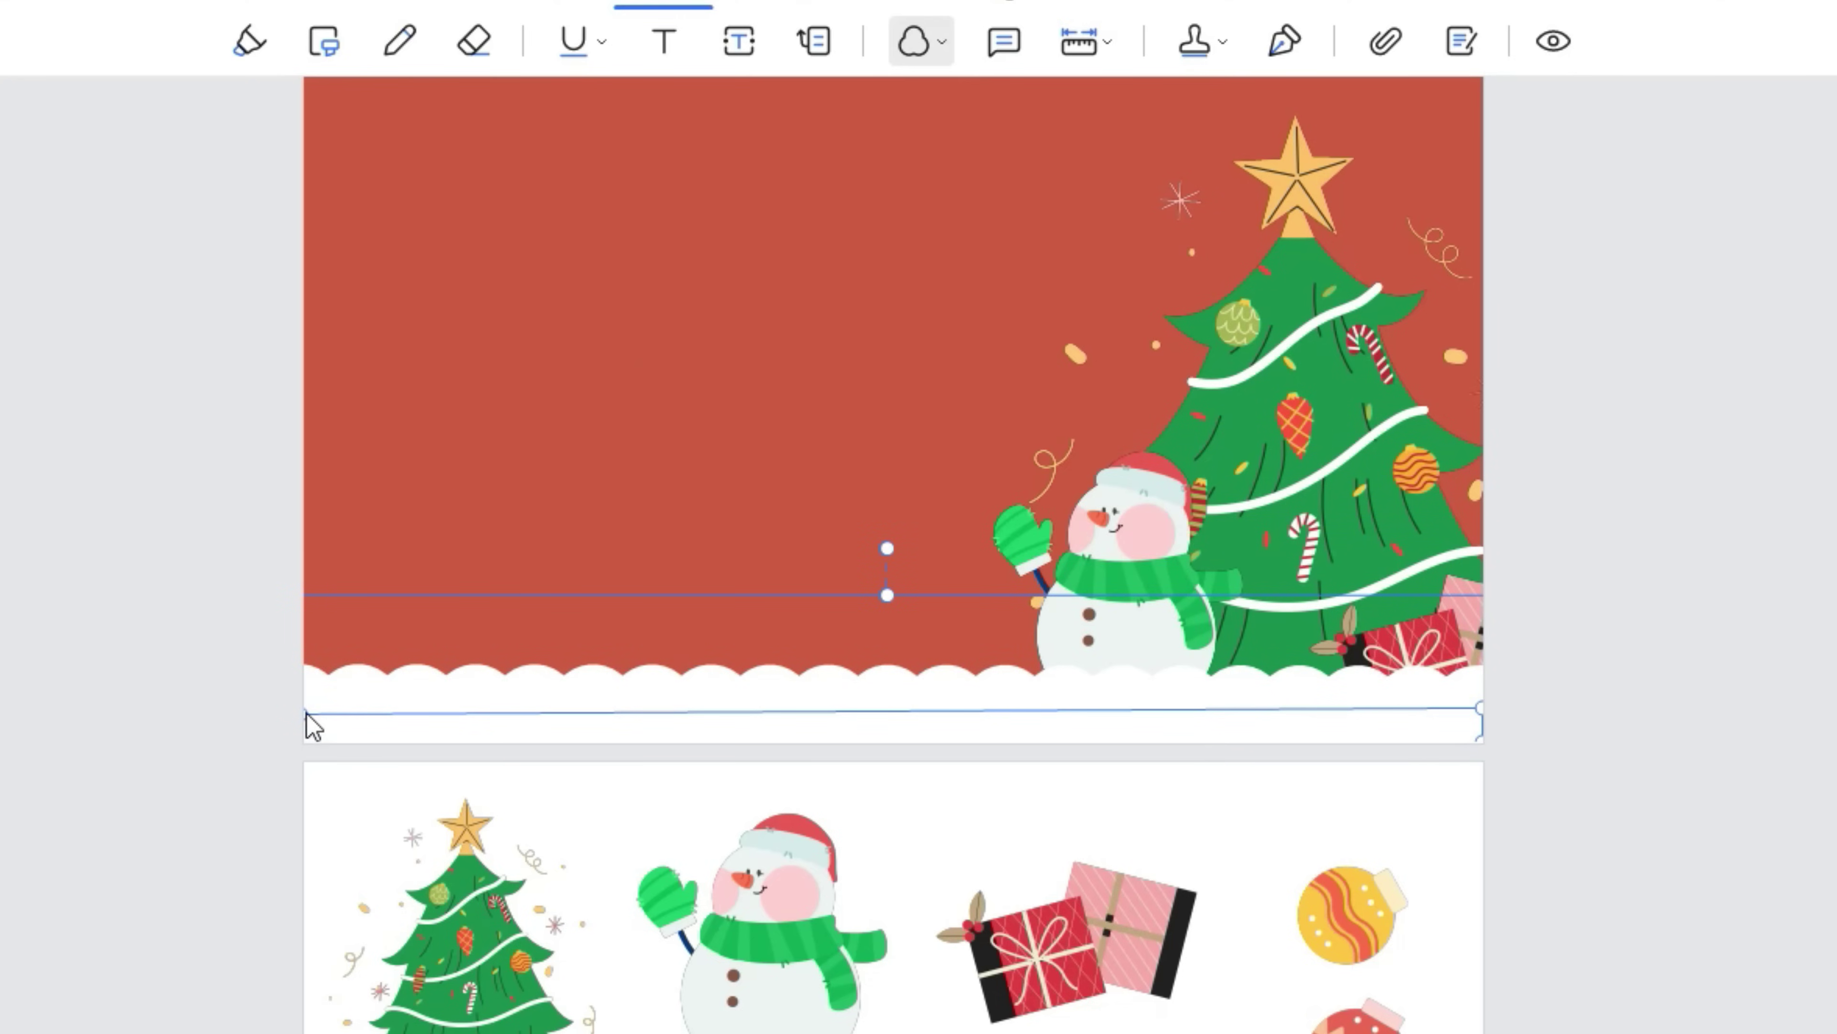
Lower the white snow strip so that only a narrow scalloped band covers the red page's lower edge
left_click_drag(1001, 706, 1013, 747)
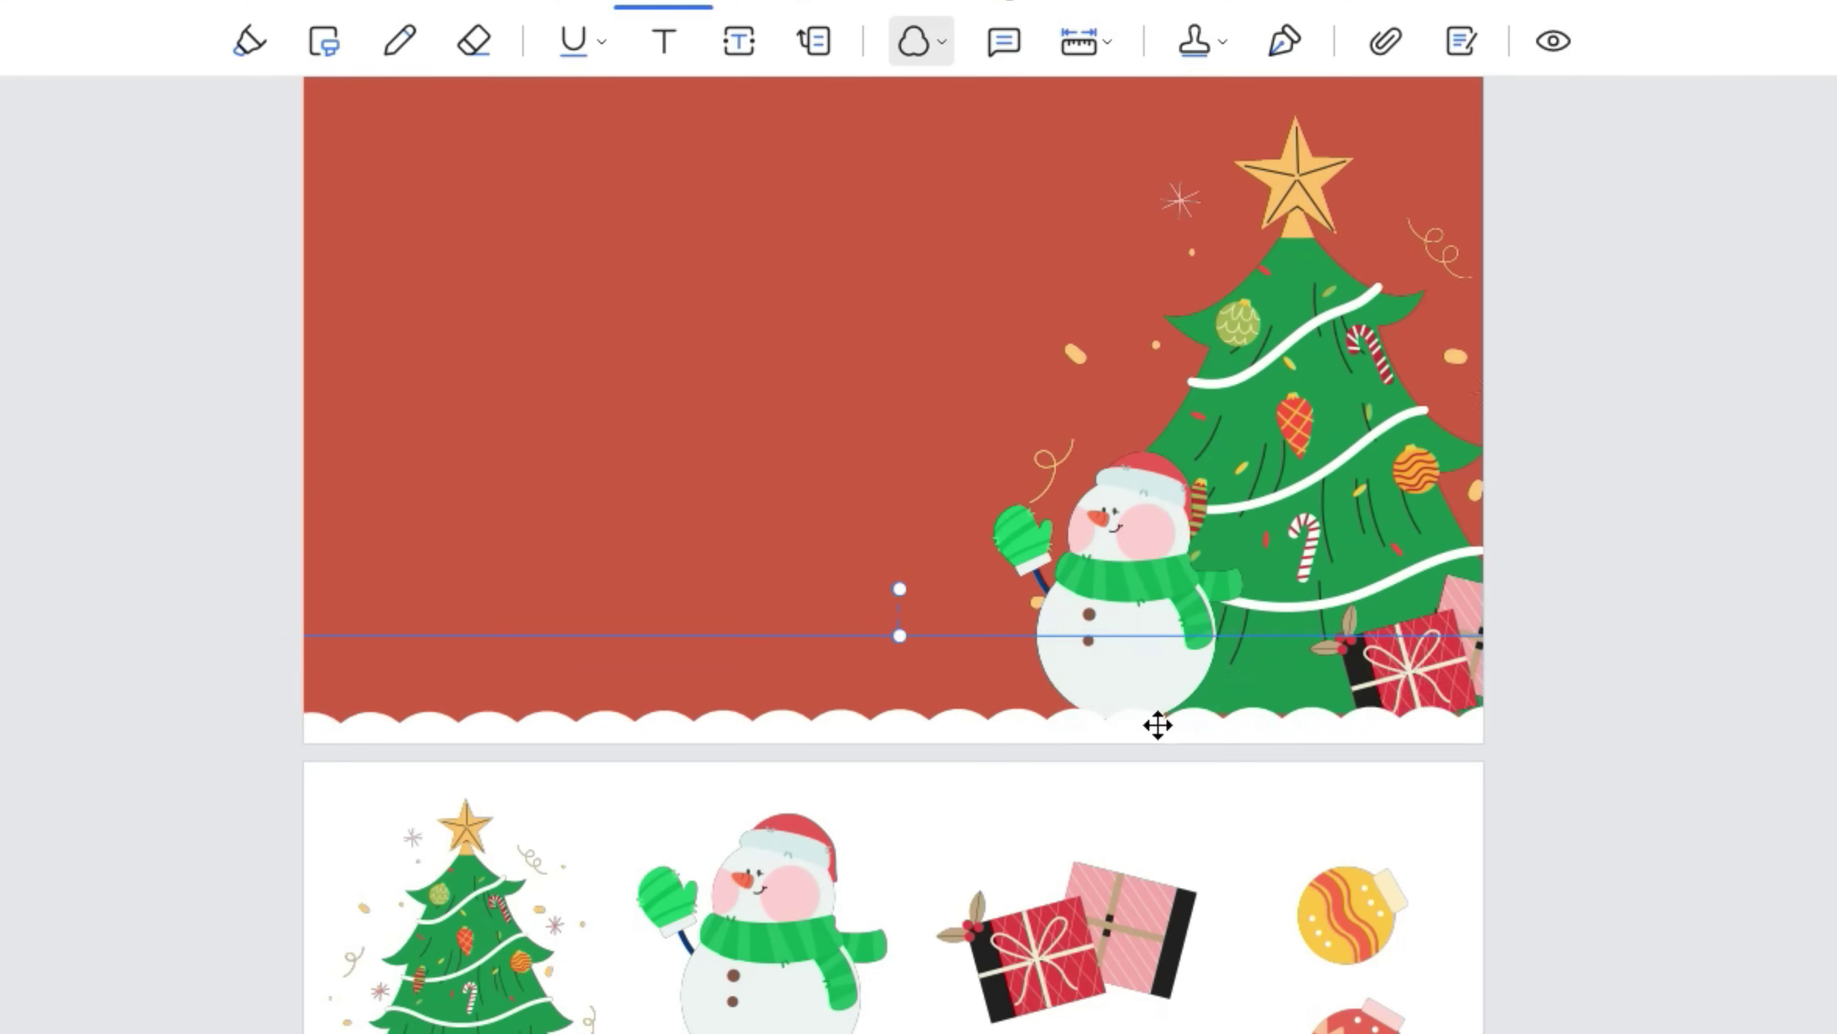
Add the title "Merry Christmas" to the red page's upper left in a white Script font at size 26
left_click(675, 20)
left_click(578, 55)
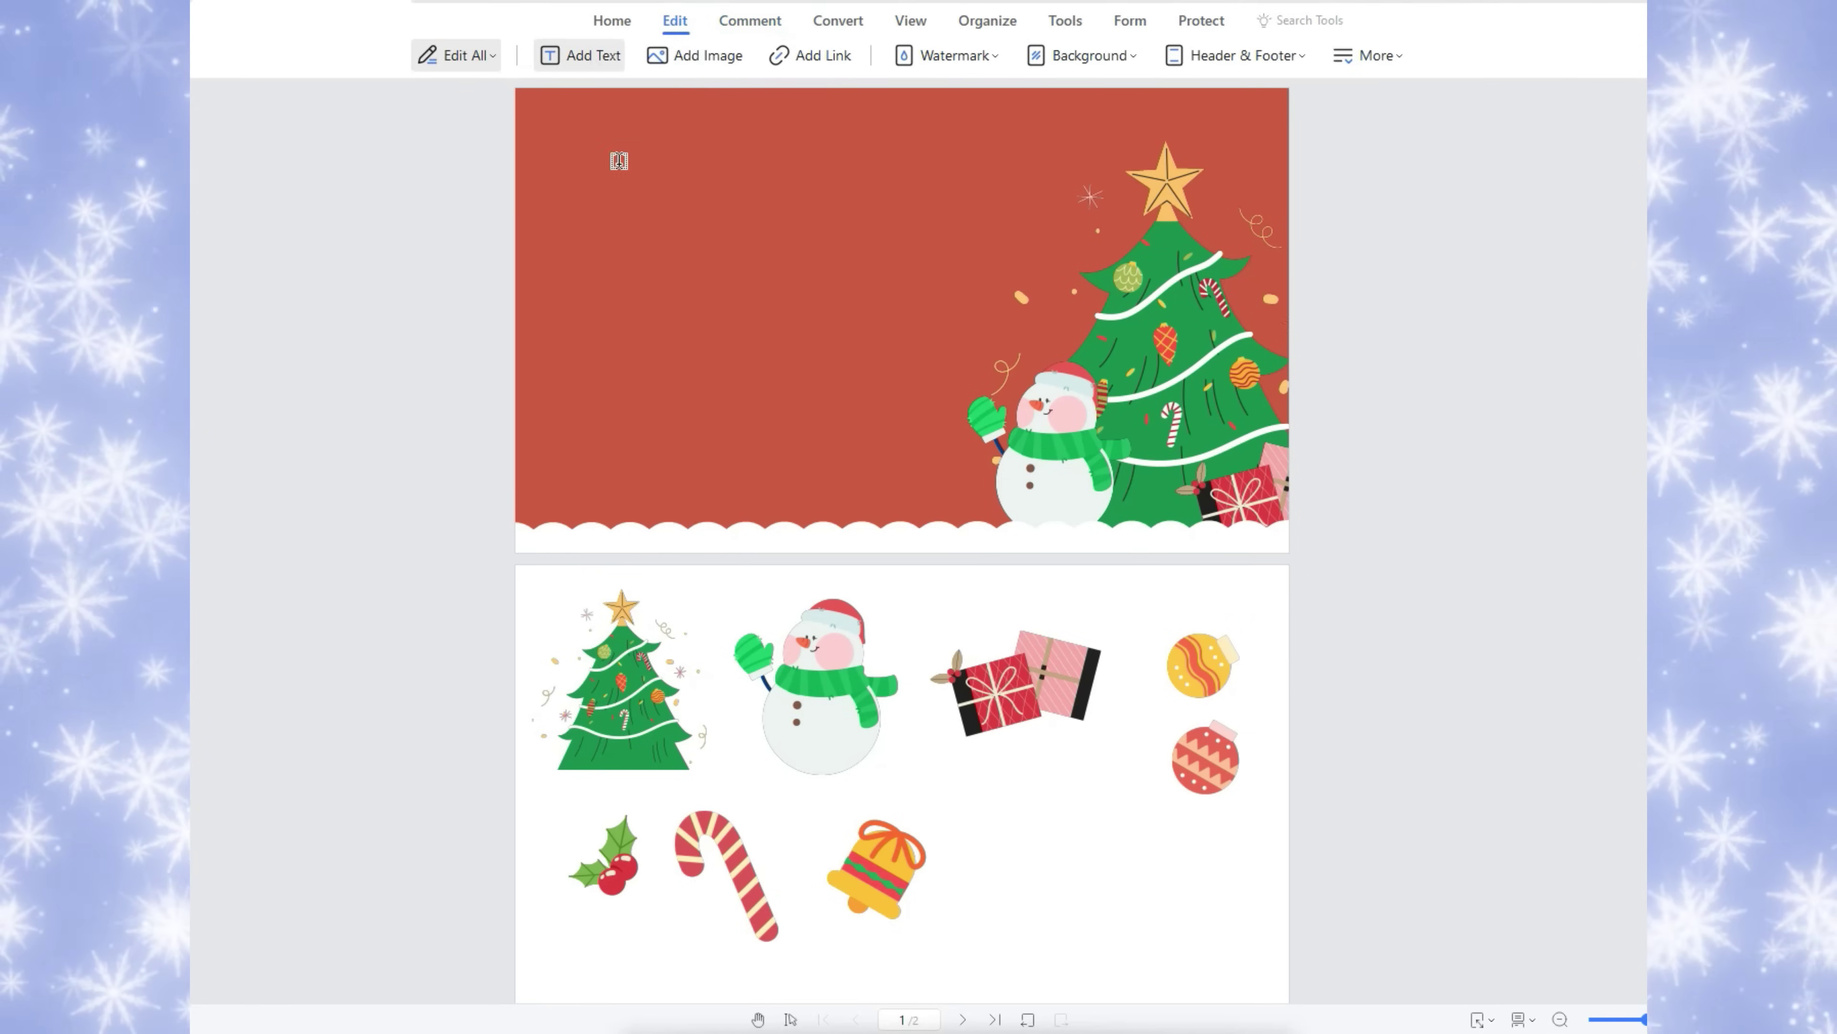
left_click(596, 204)
type("M")
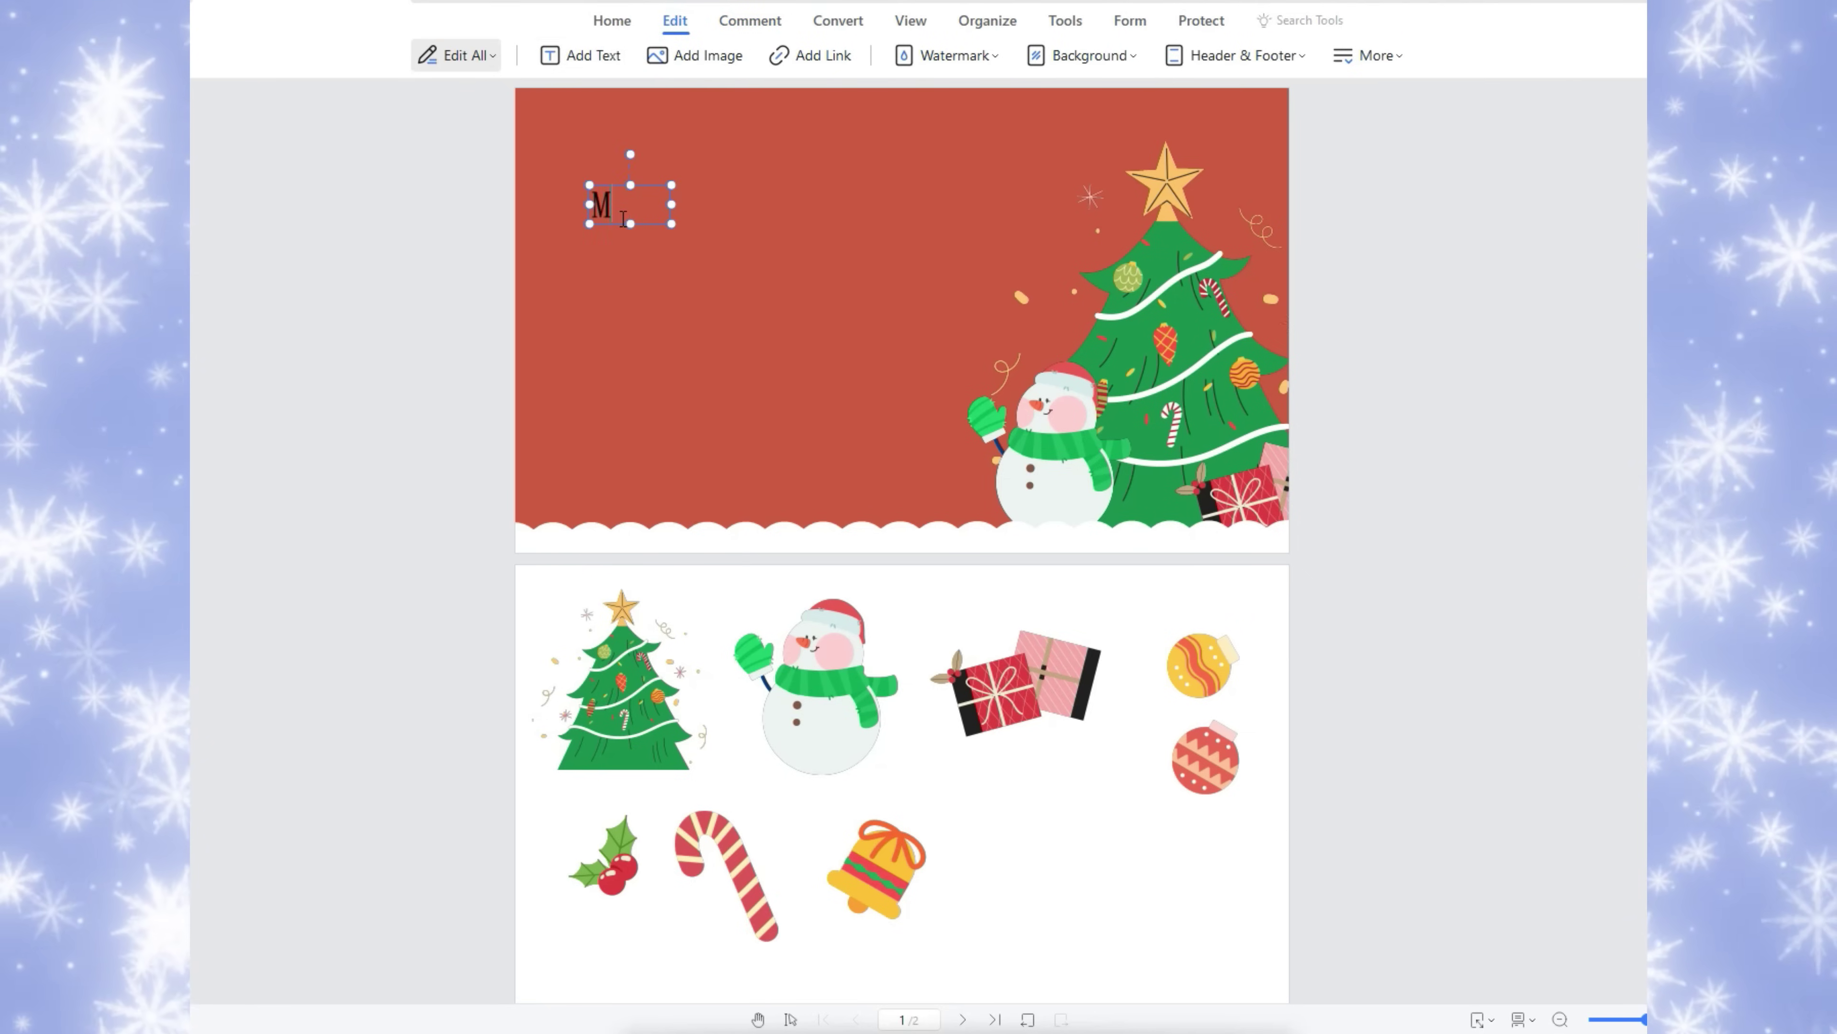
type("erry Christmas")
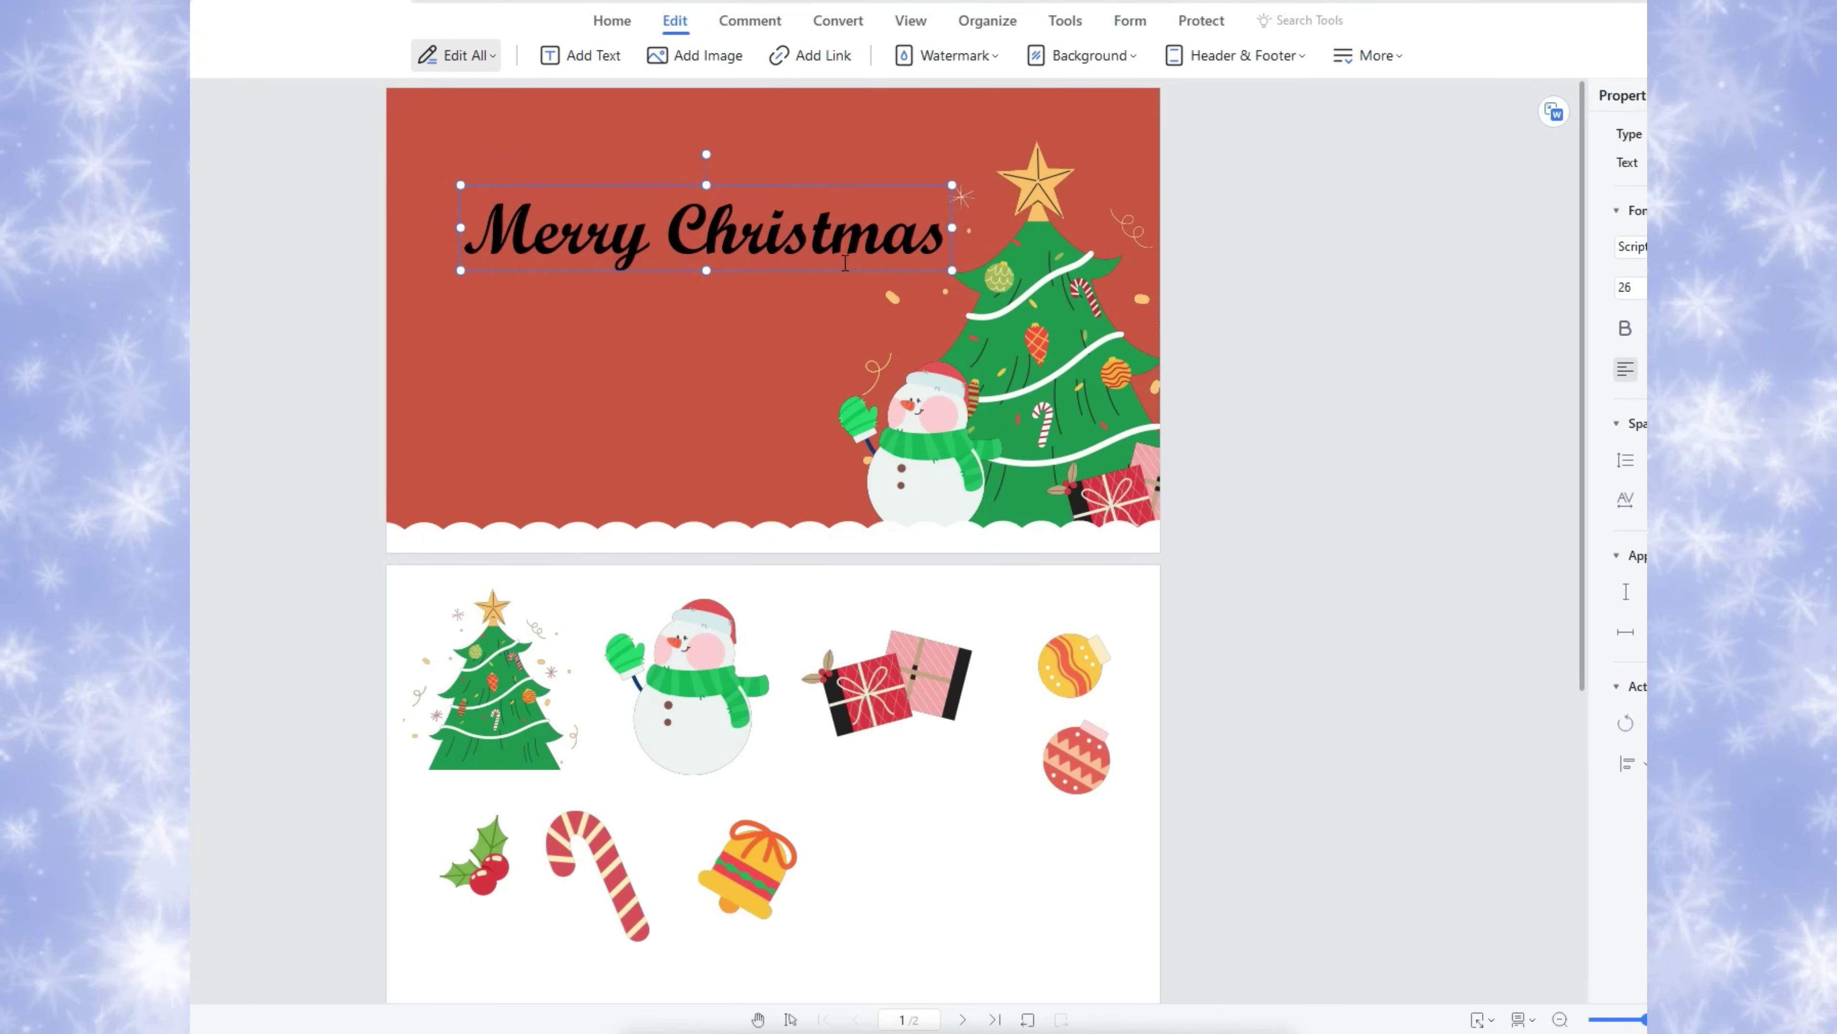
key("ctrl+a")
left_click(1386, 340)
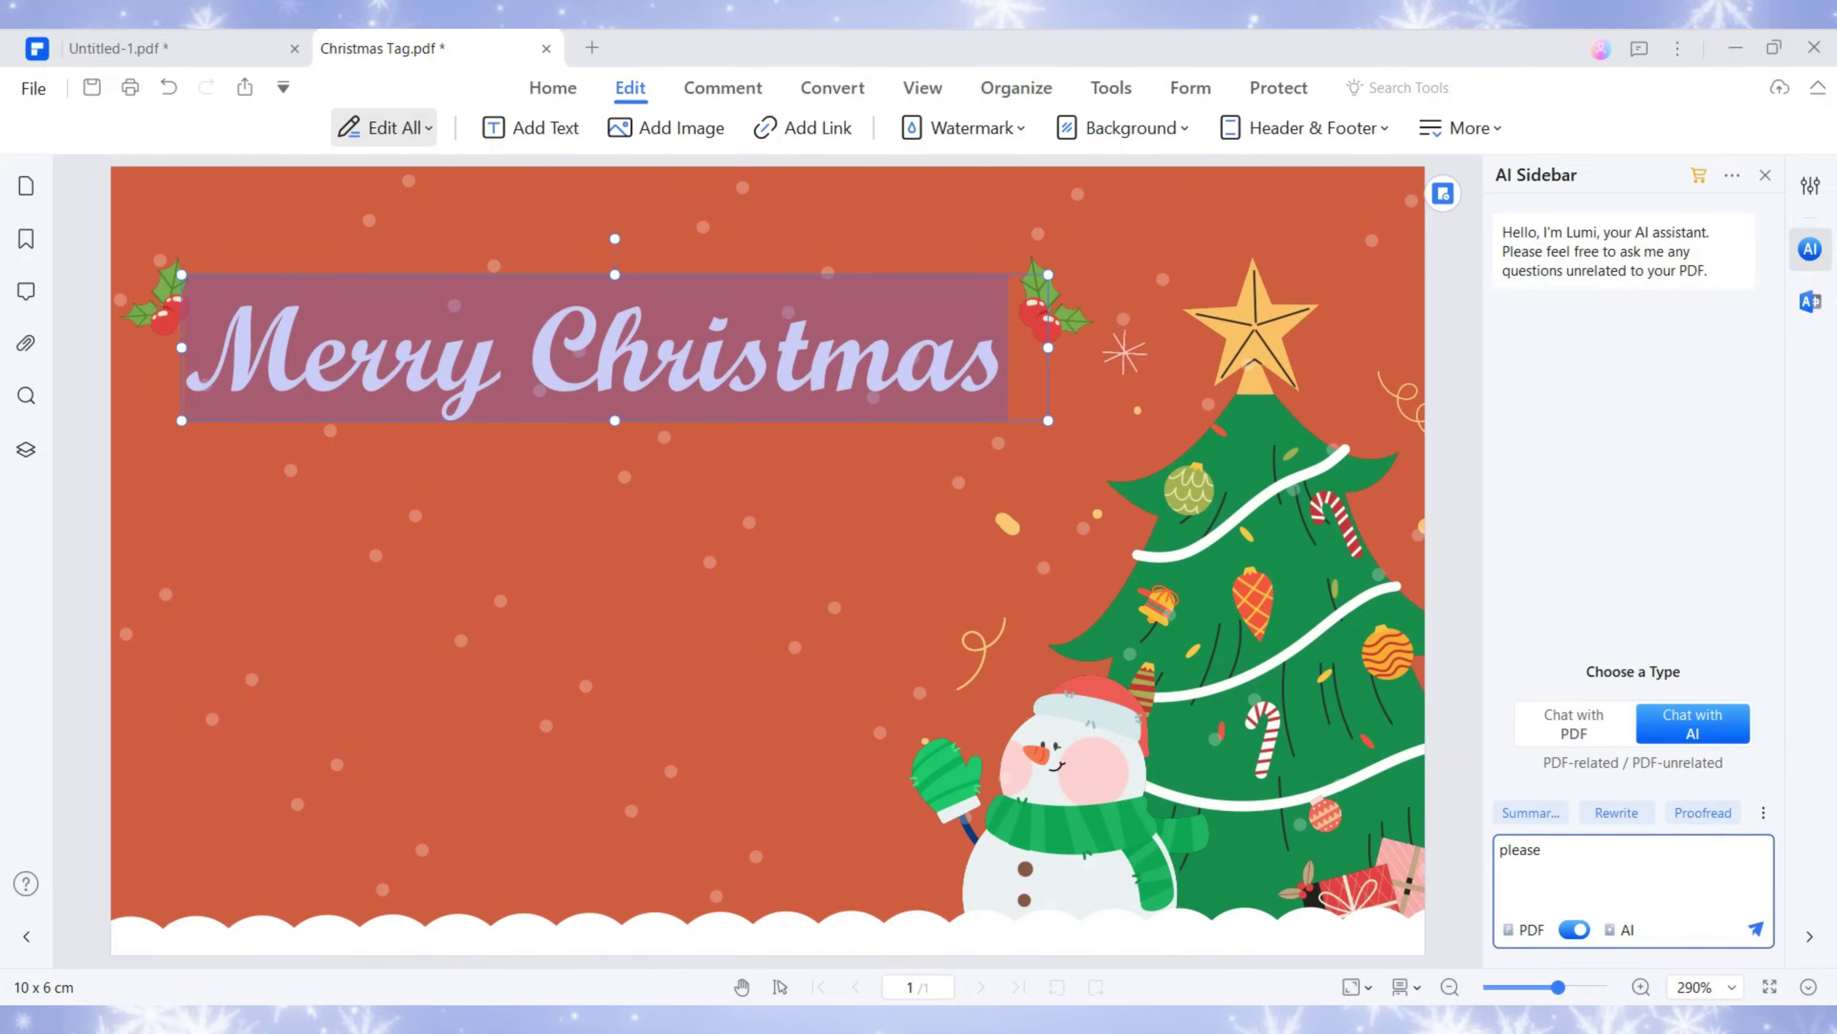
Ask the AI assistant to "please create some christmas wishes"
type("create so")
type("me christmas wishes")
key("Return")
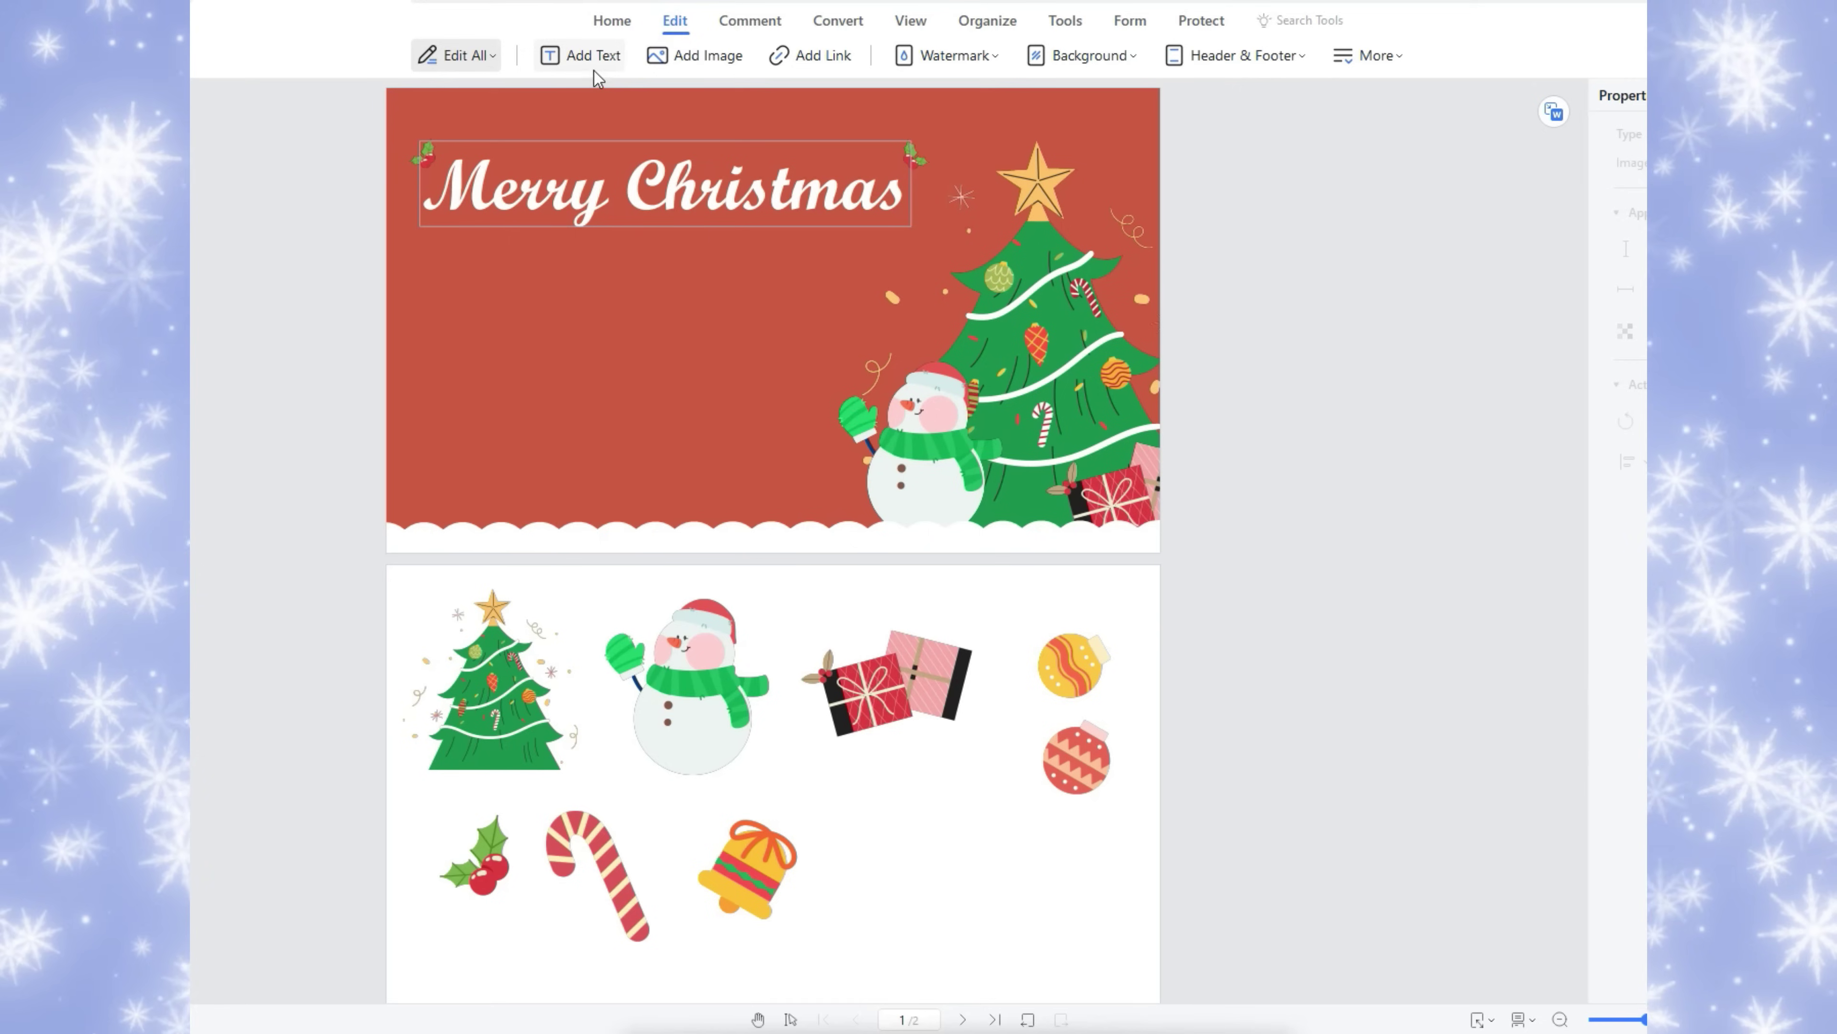
Add "Warmest thoughts and best wishes for a wonderful Christmas. May joy and peace be with you today and always." below the title
left_click(582, 66)
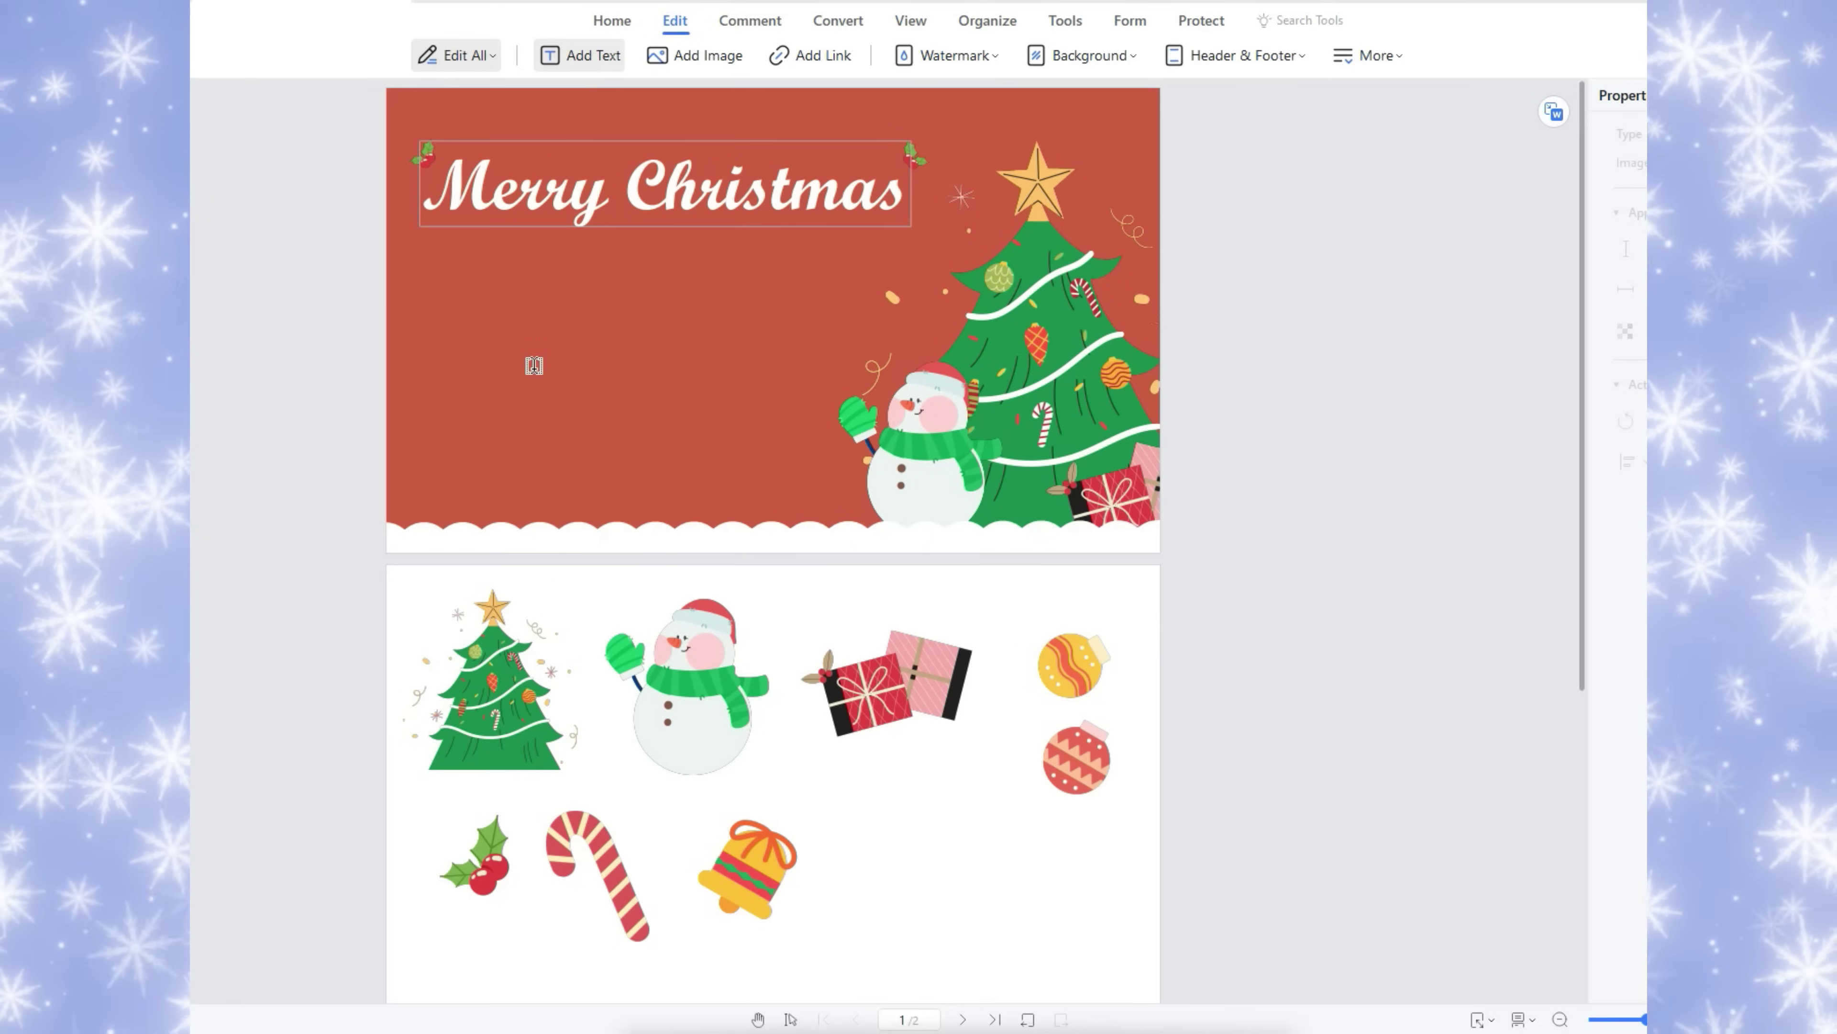
left_click(499, 326)
type("Warmest thoughts and best wishes for a wonderful Christmas. May joy and peace be with you today and always.")
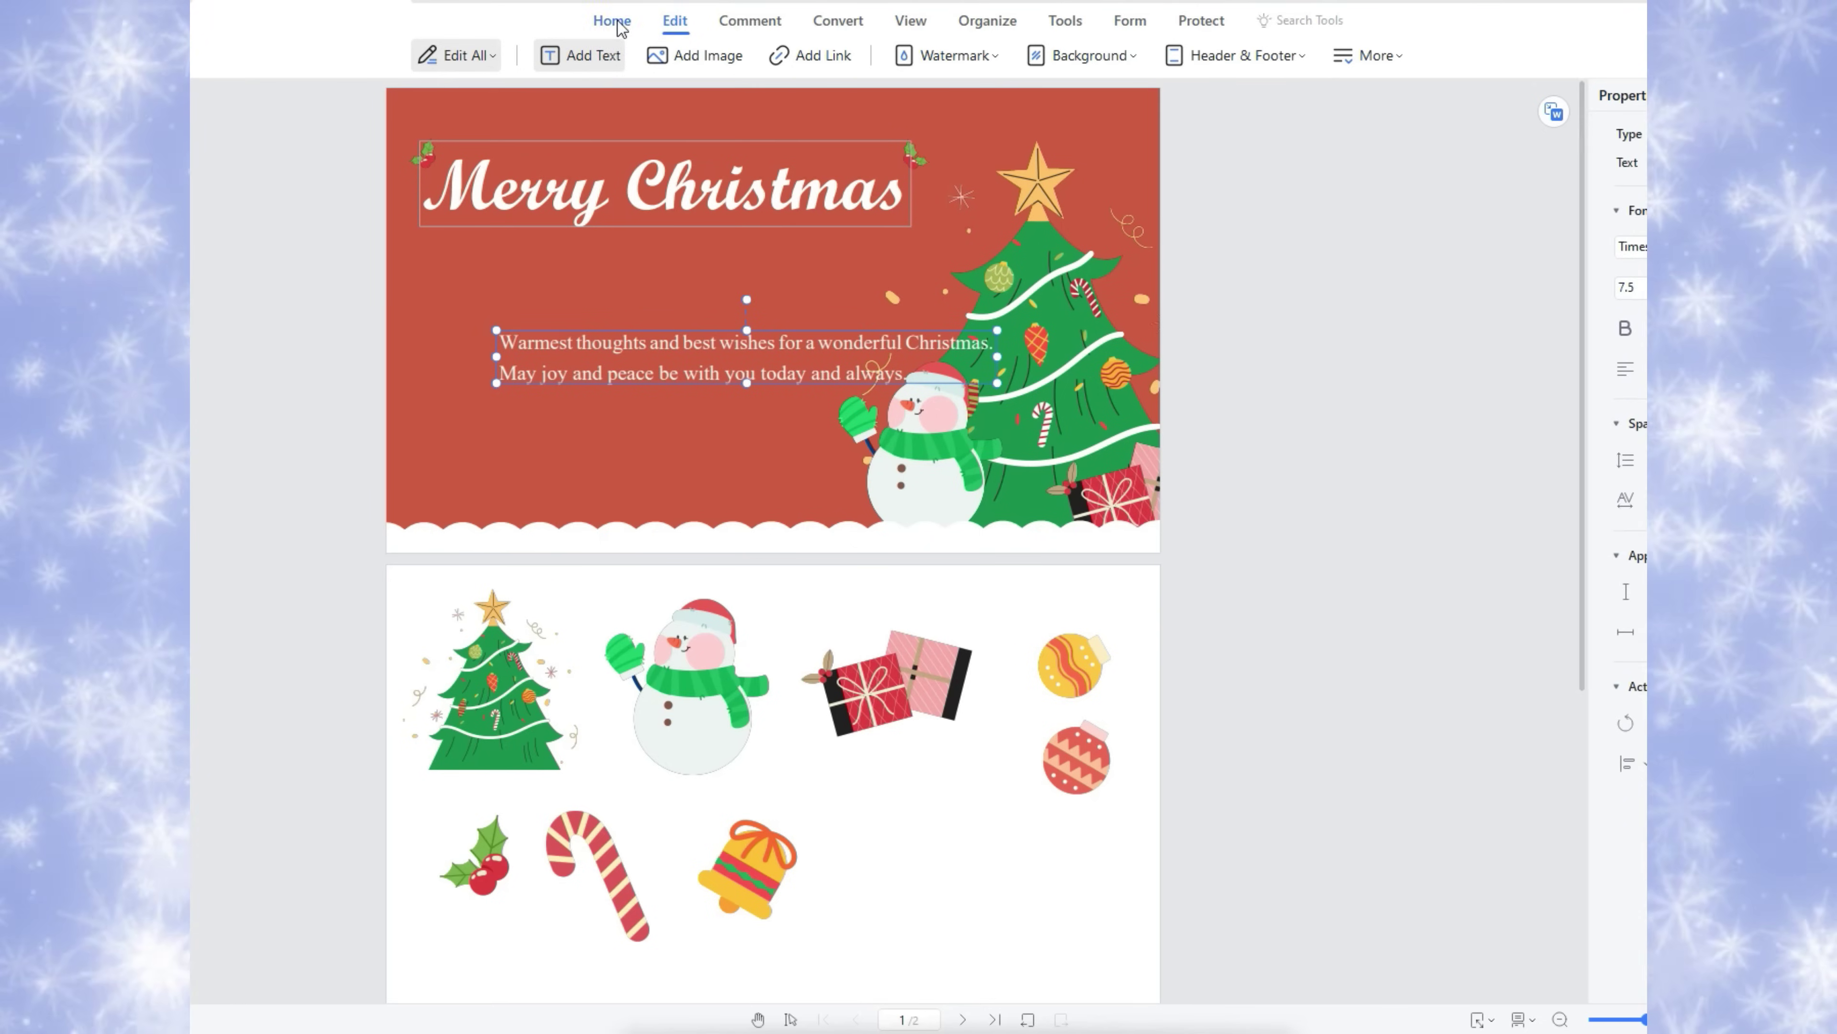
scroll(676, 111, "up", 3)
left_click_drag(680, 541, 565, 472)
Place two small ornaments one above the other below the wishes and line up the labels "To:" and "From:" beside them
left_click(257, 646)
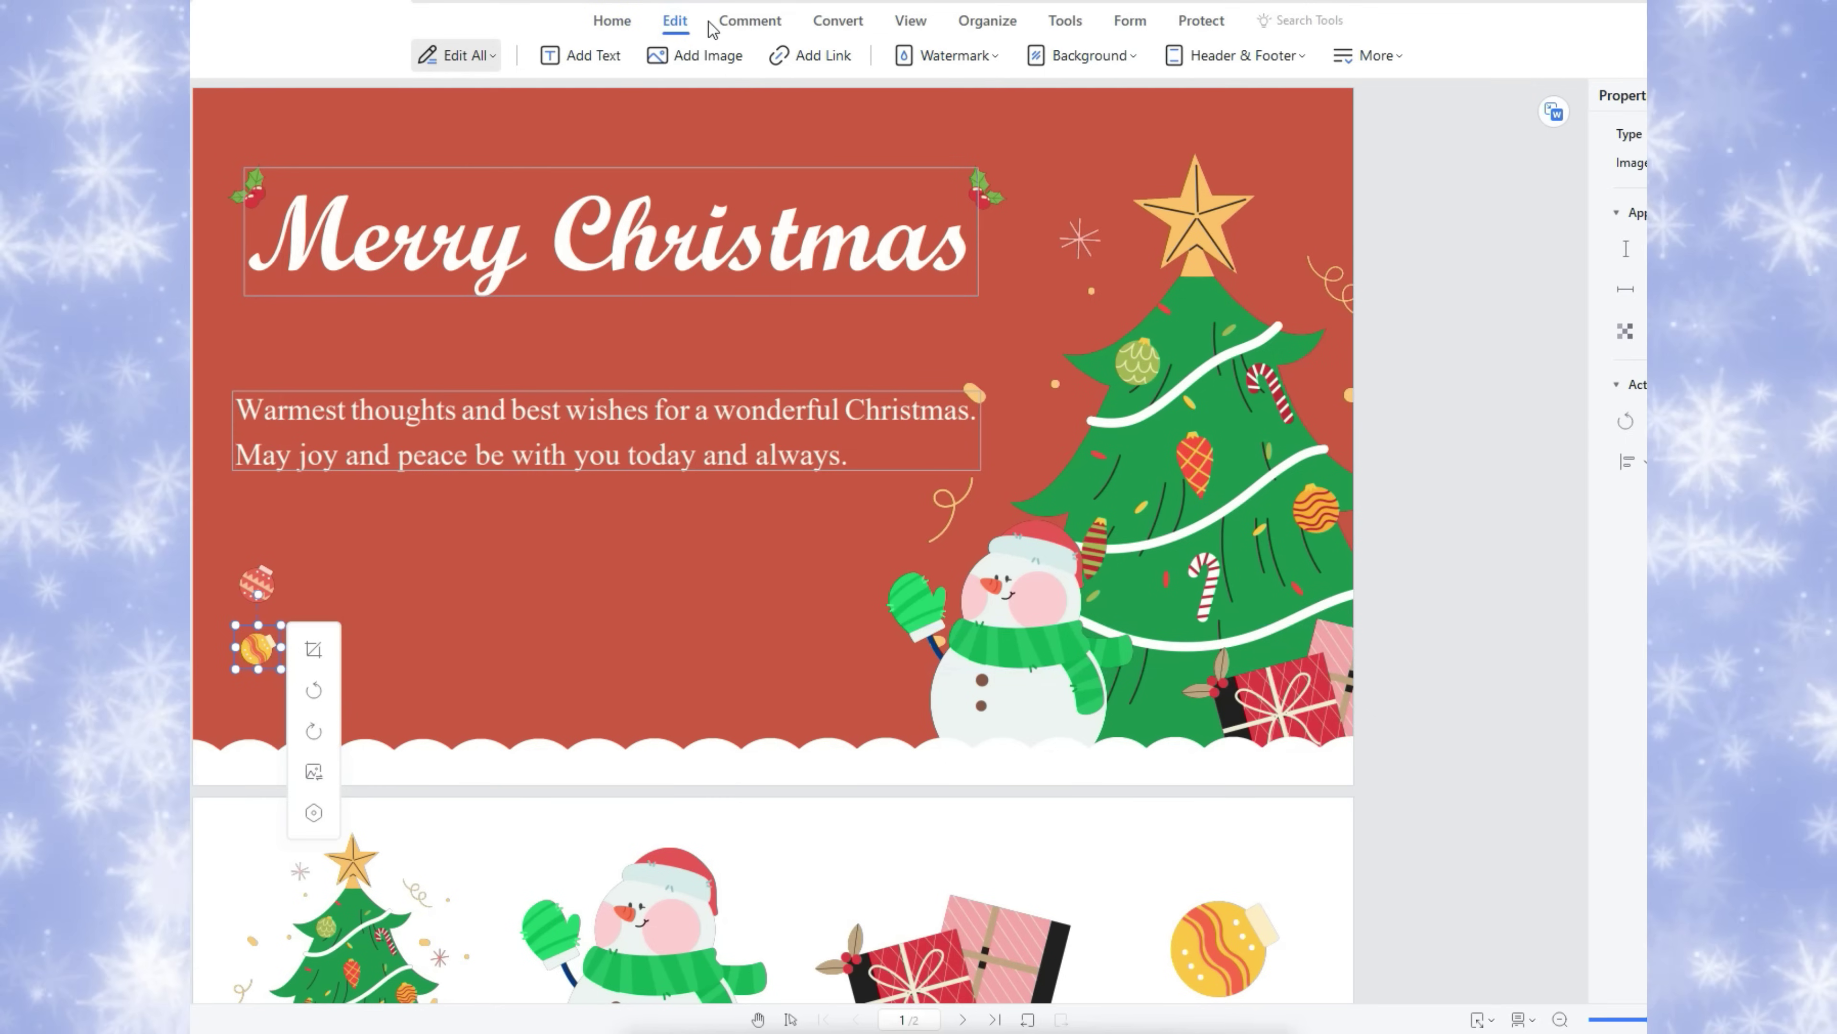
left_click(589, 56)
left_click(304, 583)
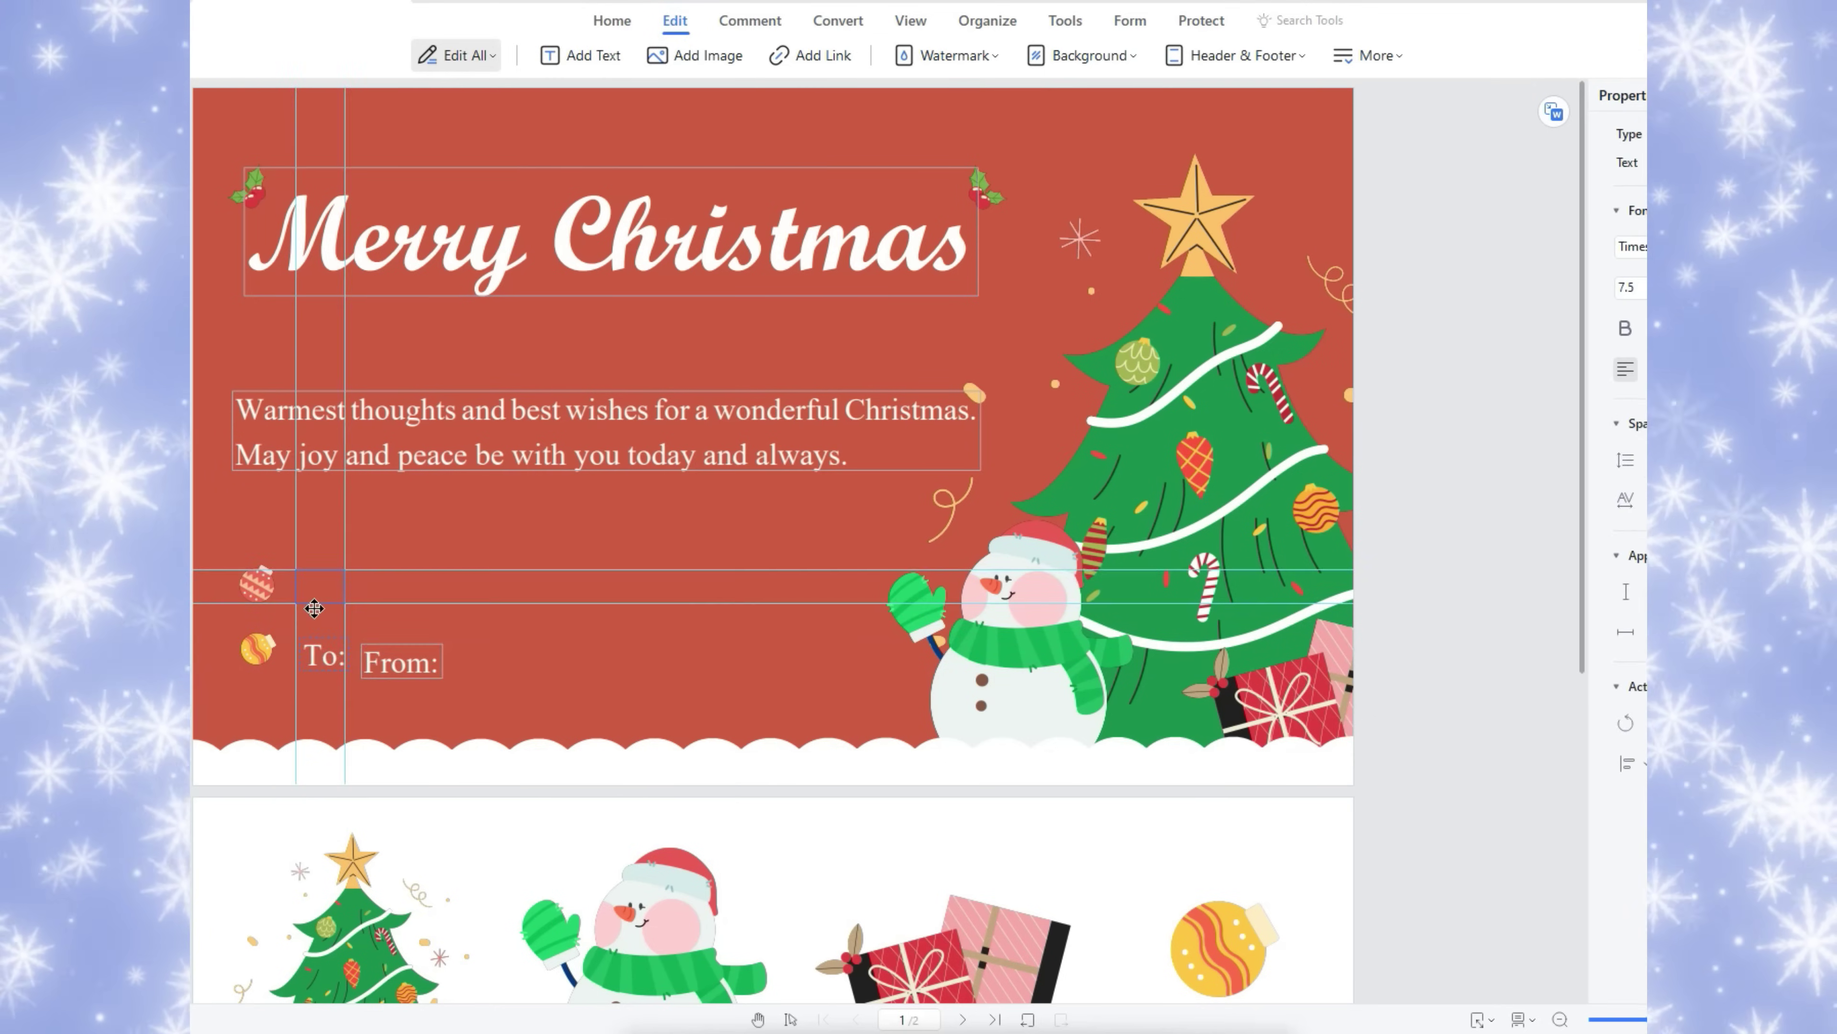
left_click_drag(388, 681, 321, 666)
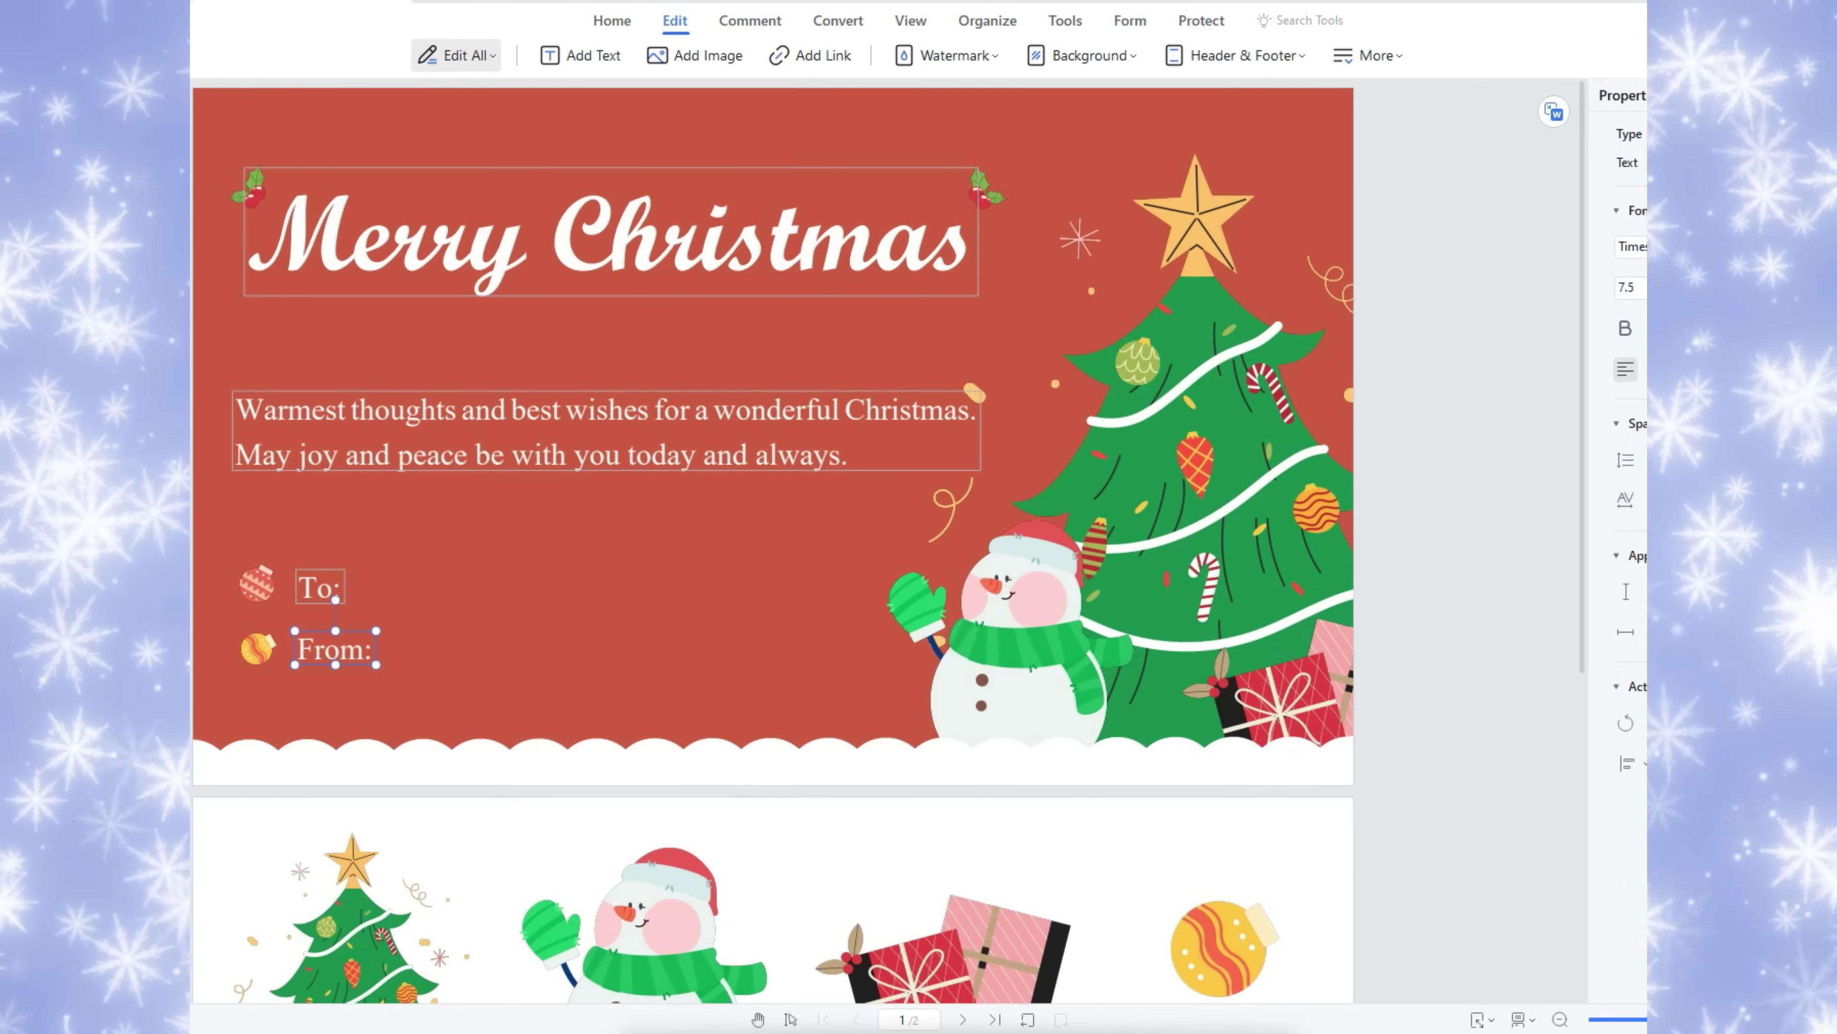
Start a text watermark with the content ".." and colour it white
left_click(948, 55)
left_click(993, 101)
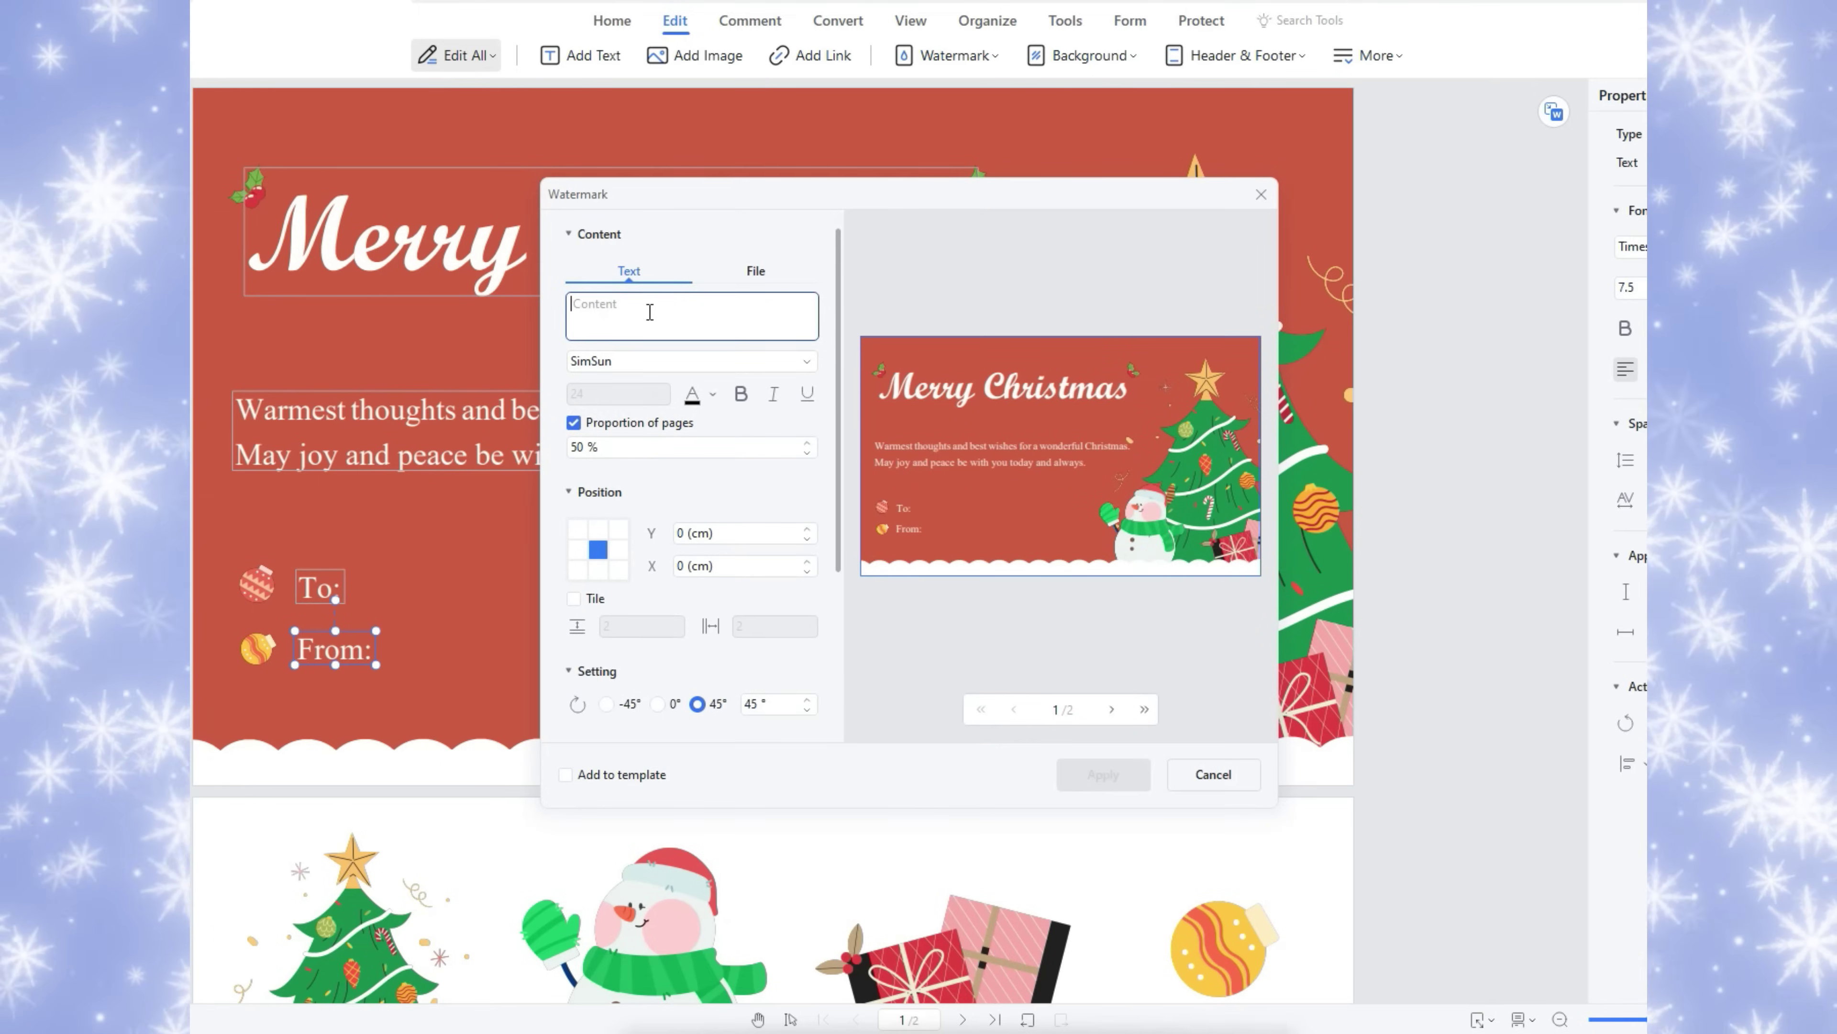
type("..")
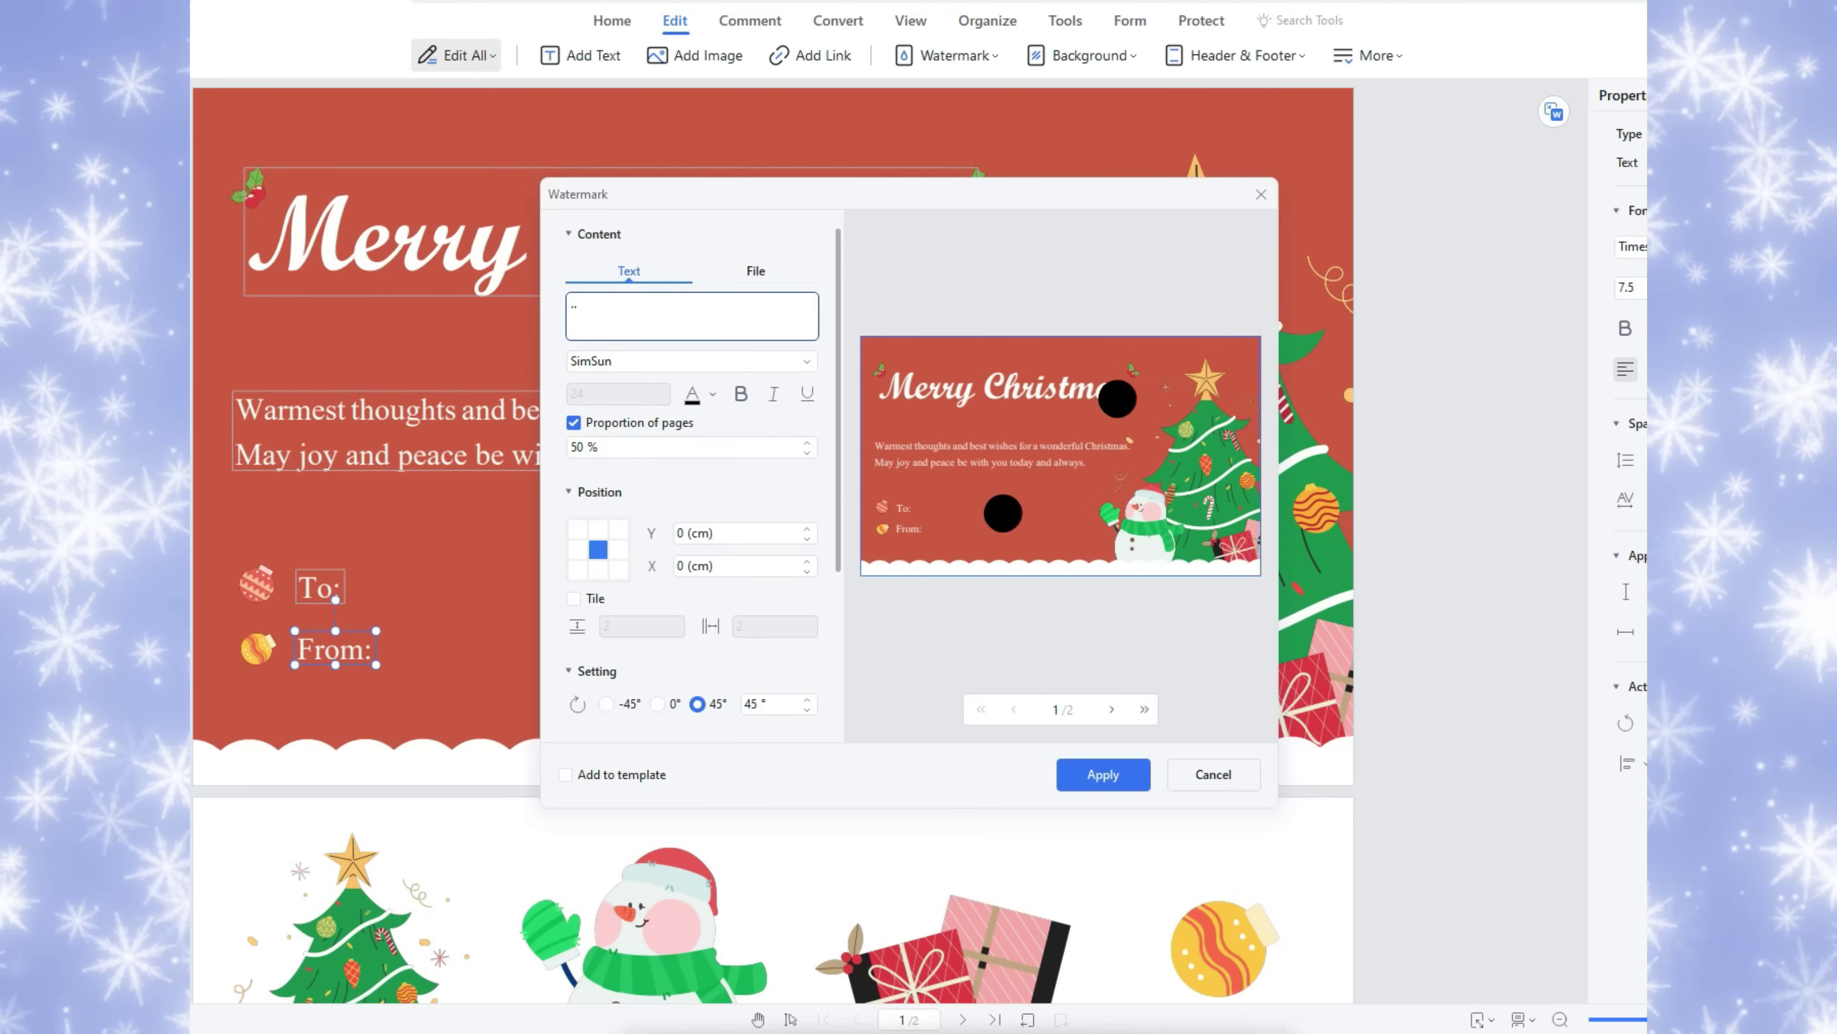
left_click(695, 394)
left_click(691, 436)
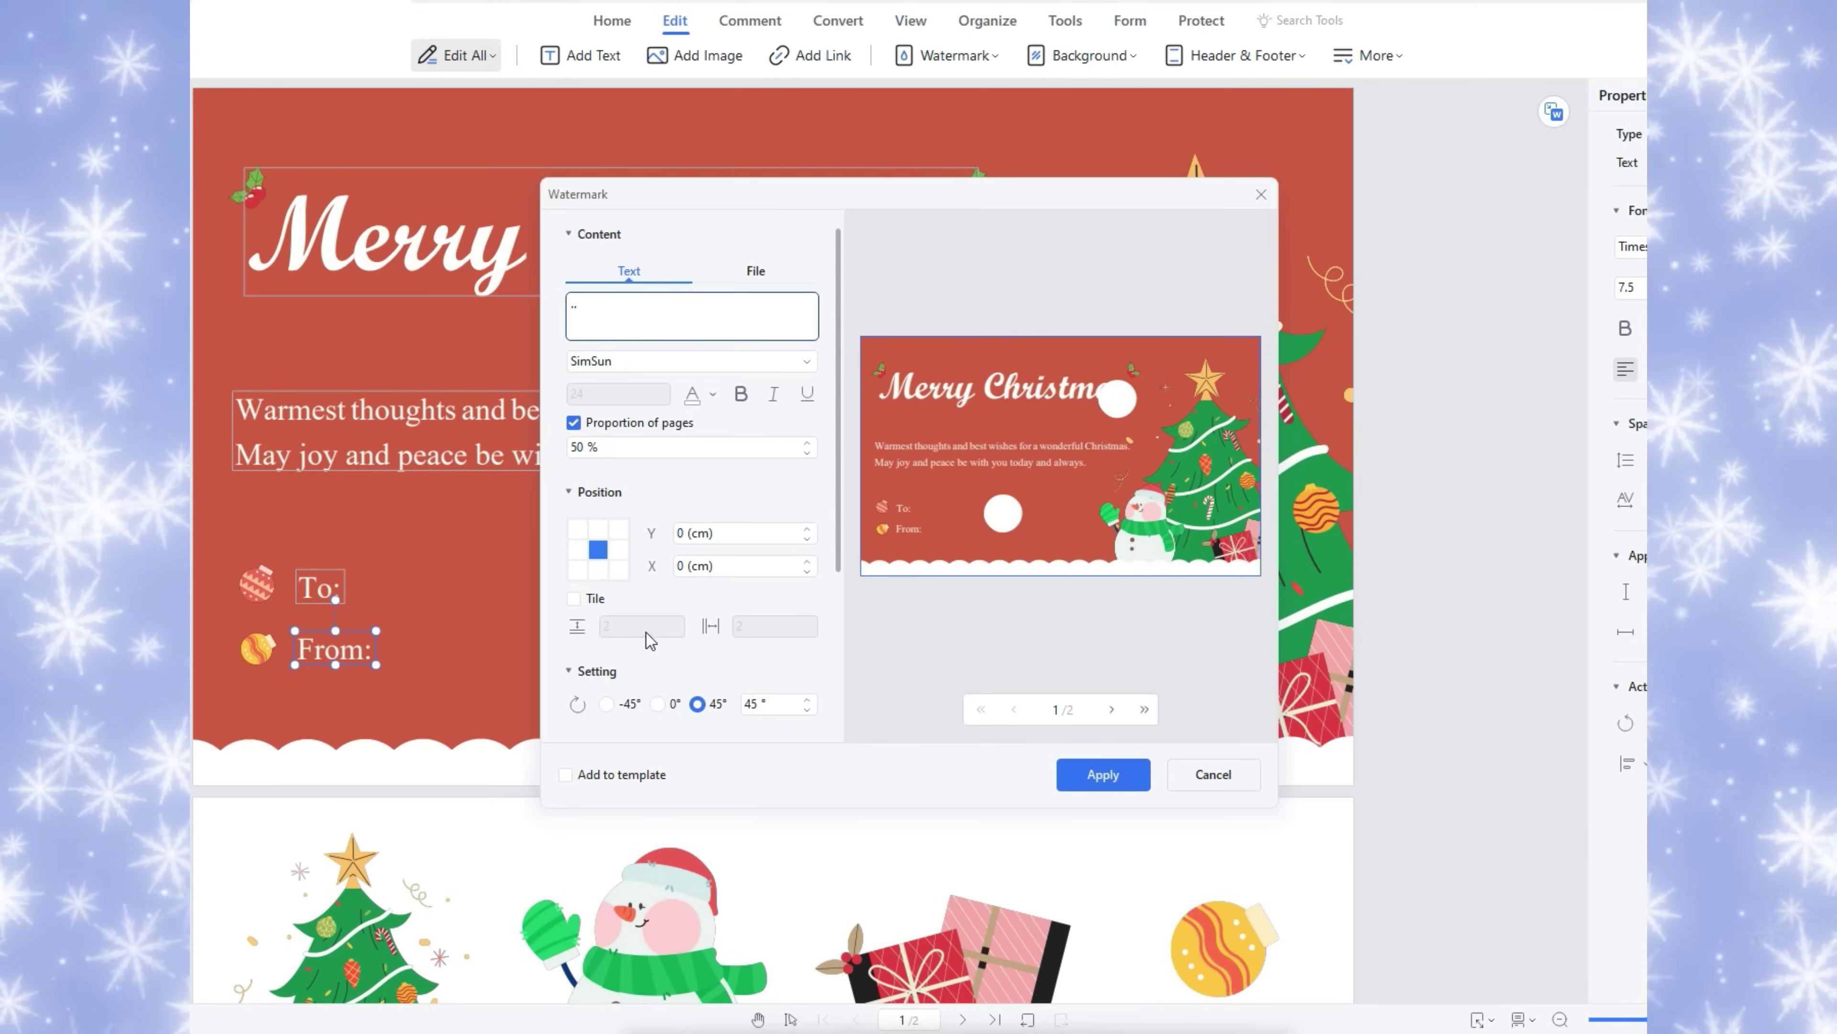
Tile the dot watermark with a horizontal spacing of 3 and 43 % opacity in front of the text, and apply it
left_click(574, 598)
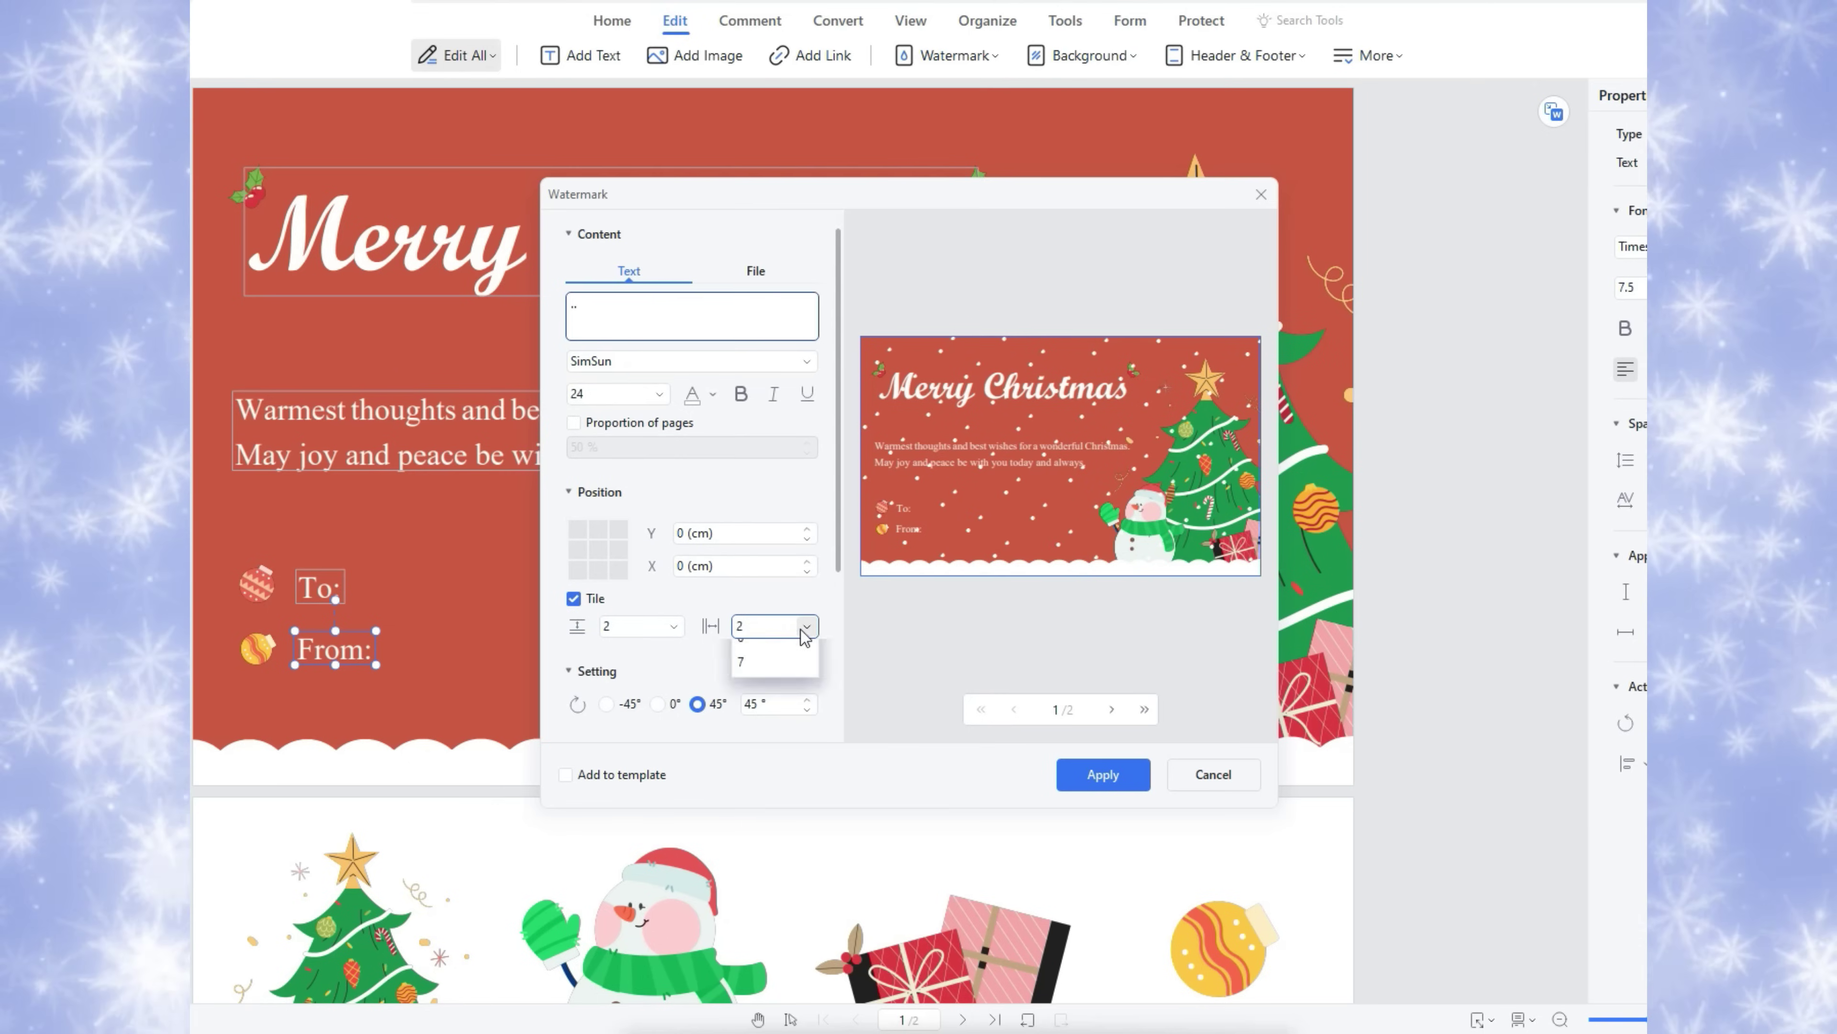
left_click(807, 627)
left_click(769, 726)
scroll(710, 621, "down", 2)
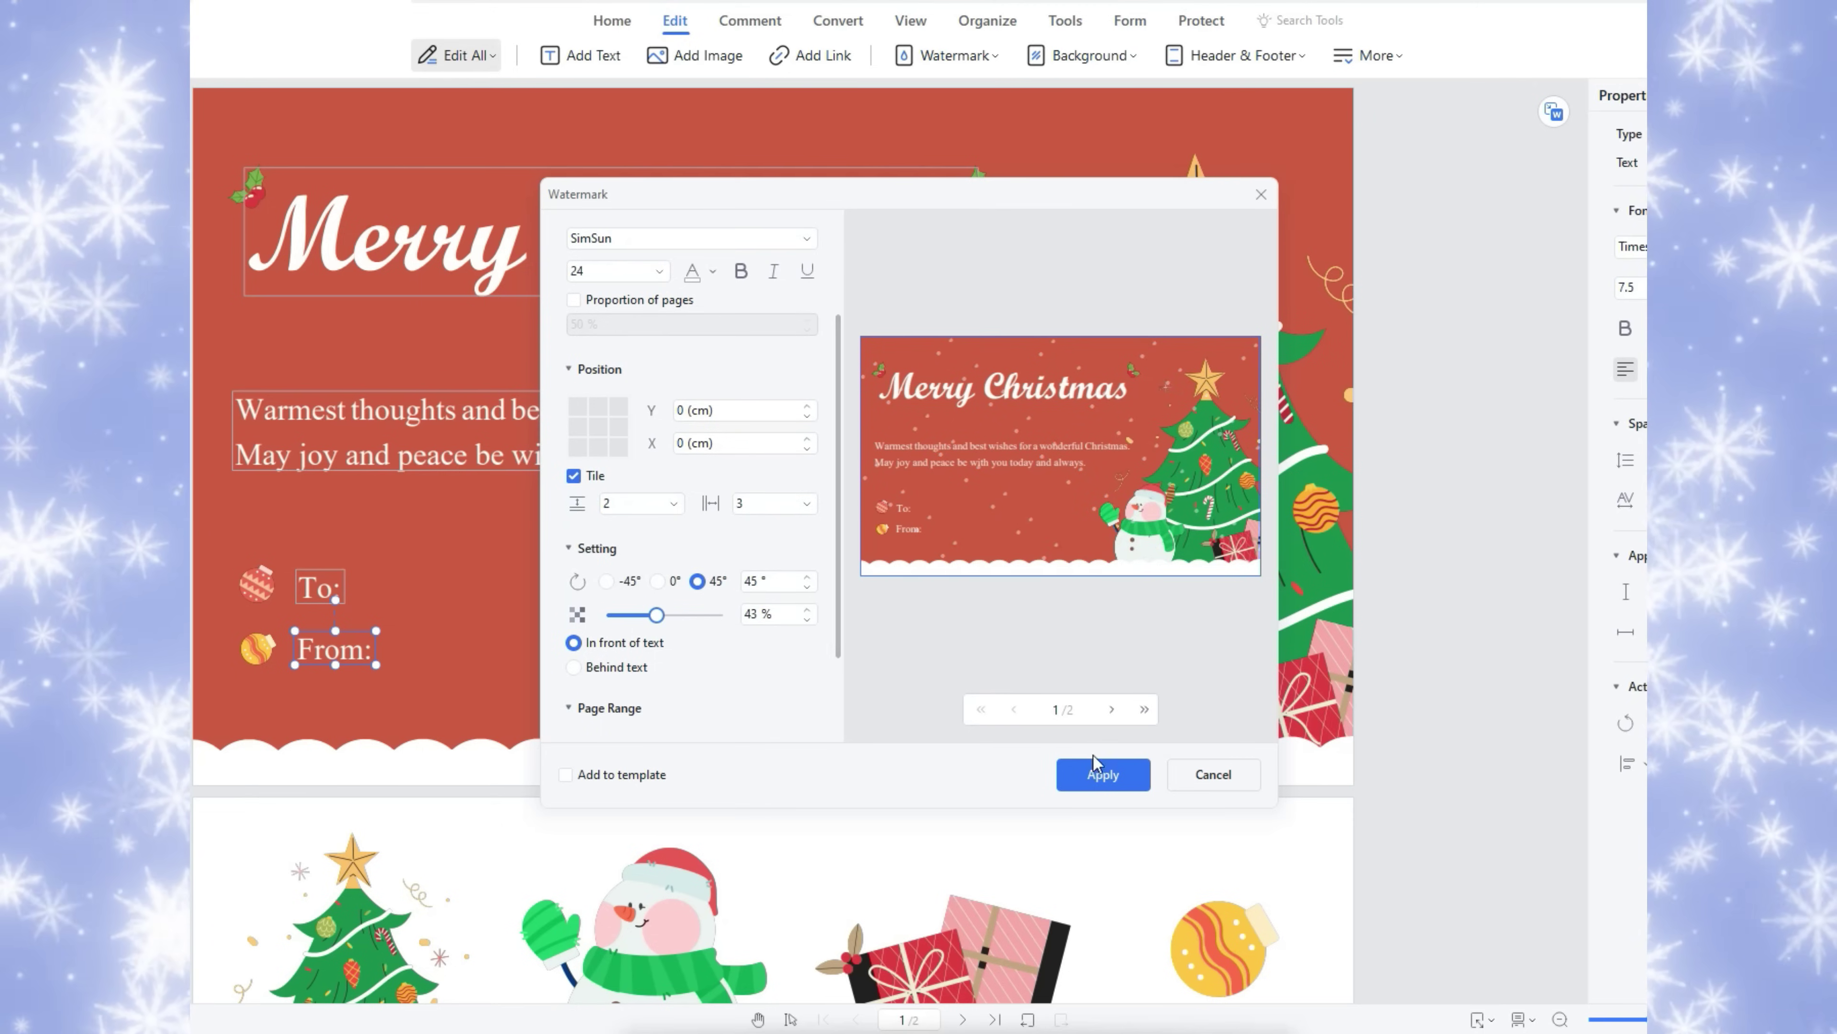
left_click(1093, 773)
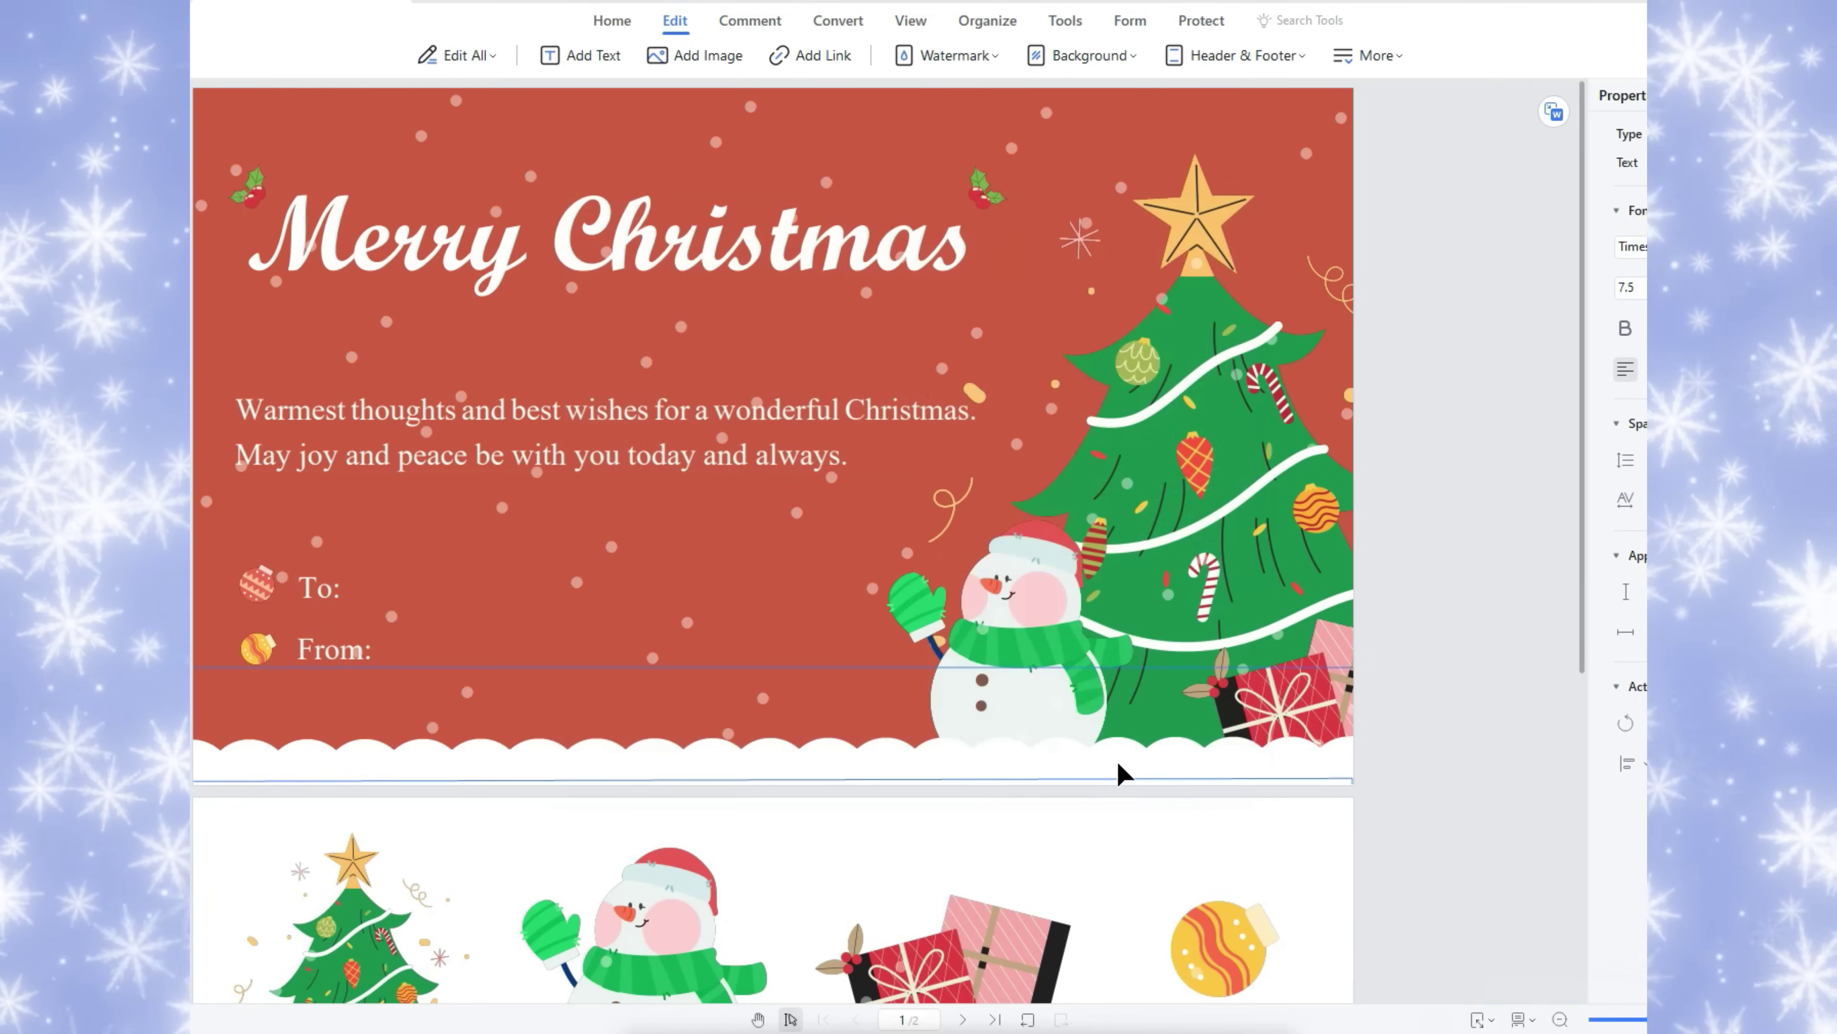
Delete the even page that holds the spare stickers, keeping only the card page
left_click(610, 22)
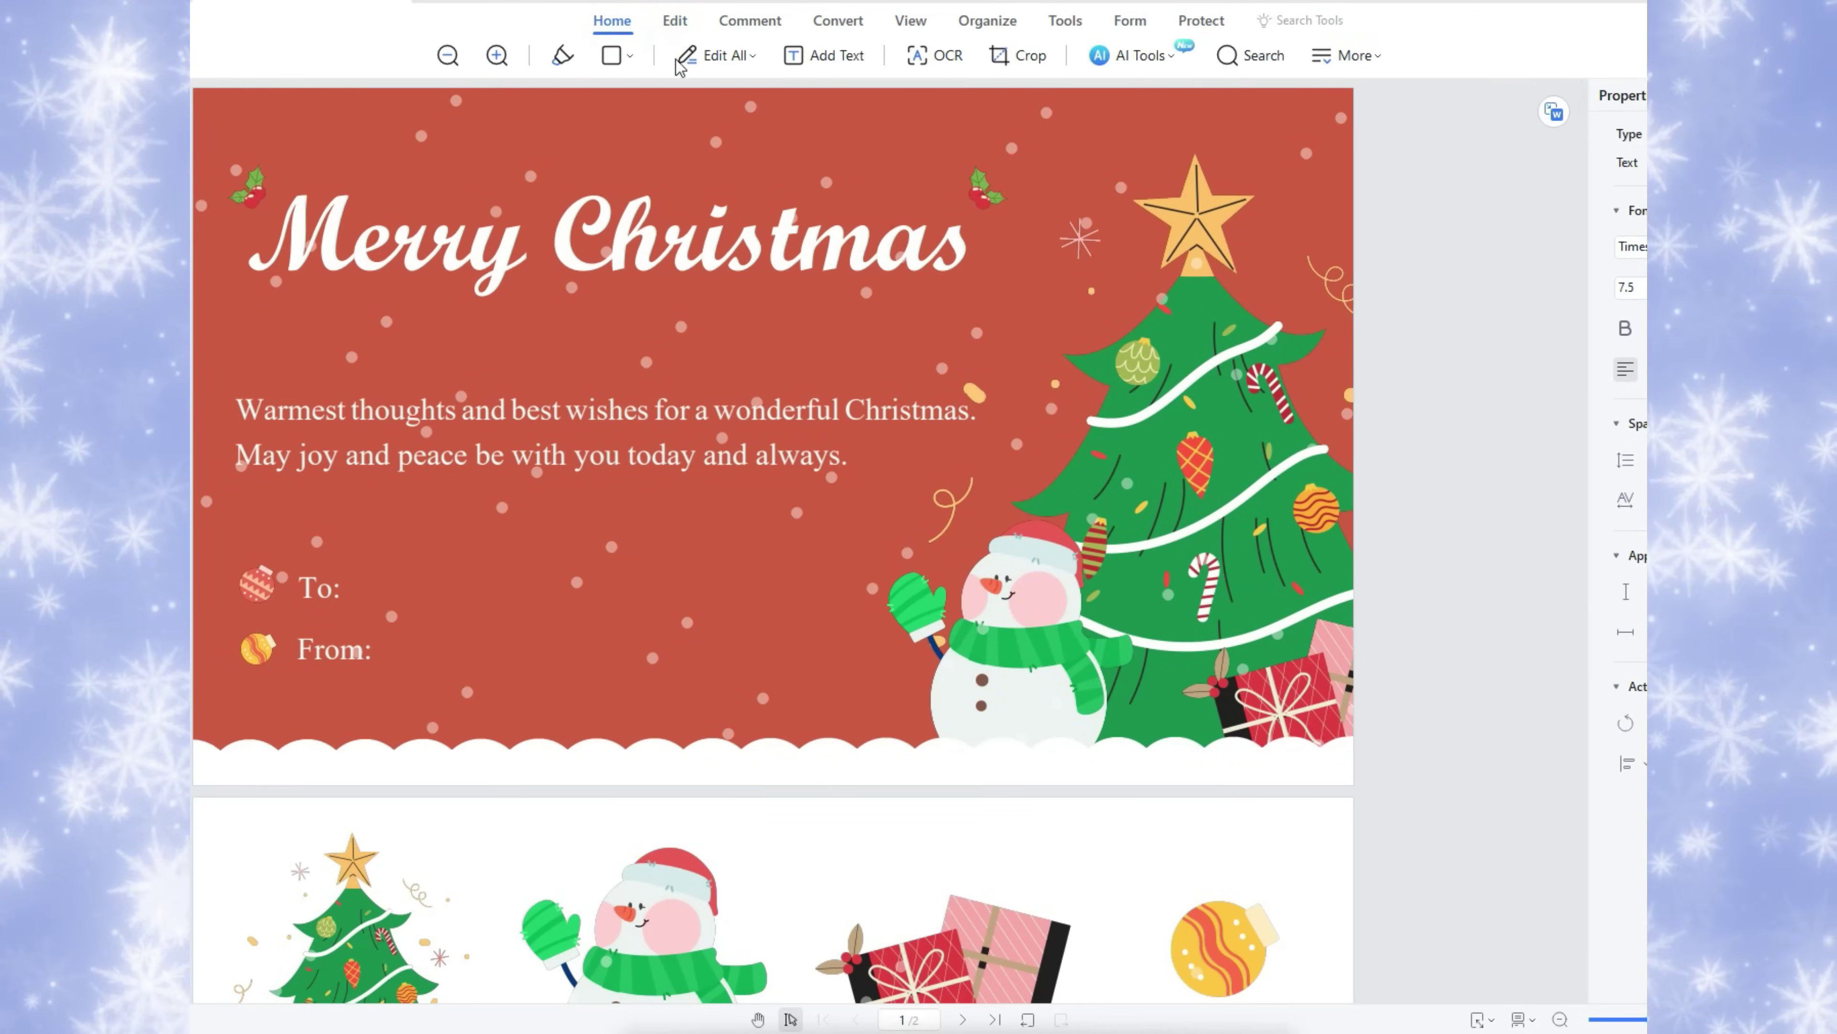
left_click(989, 21)
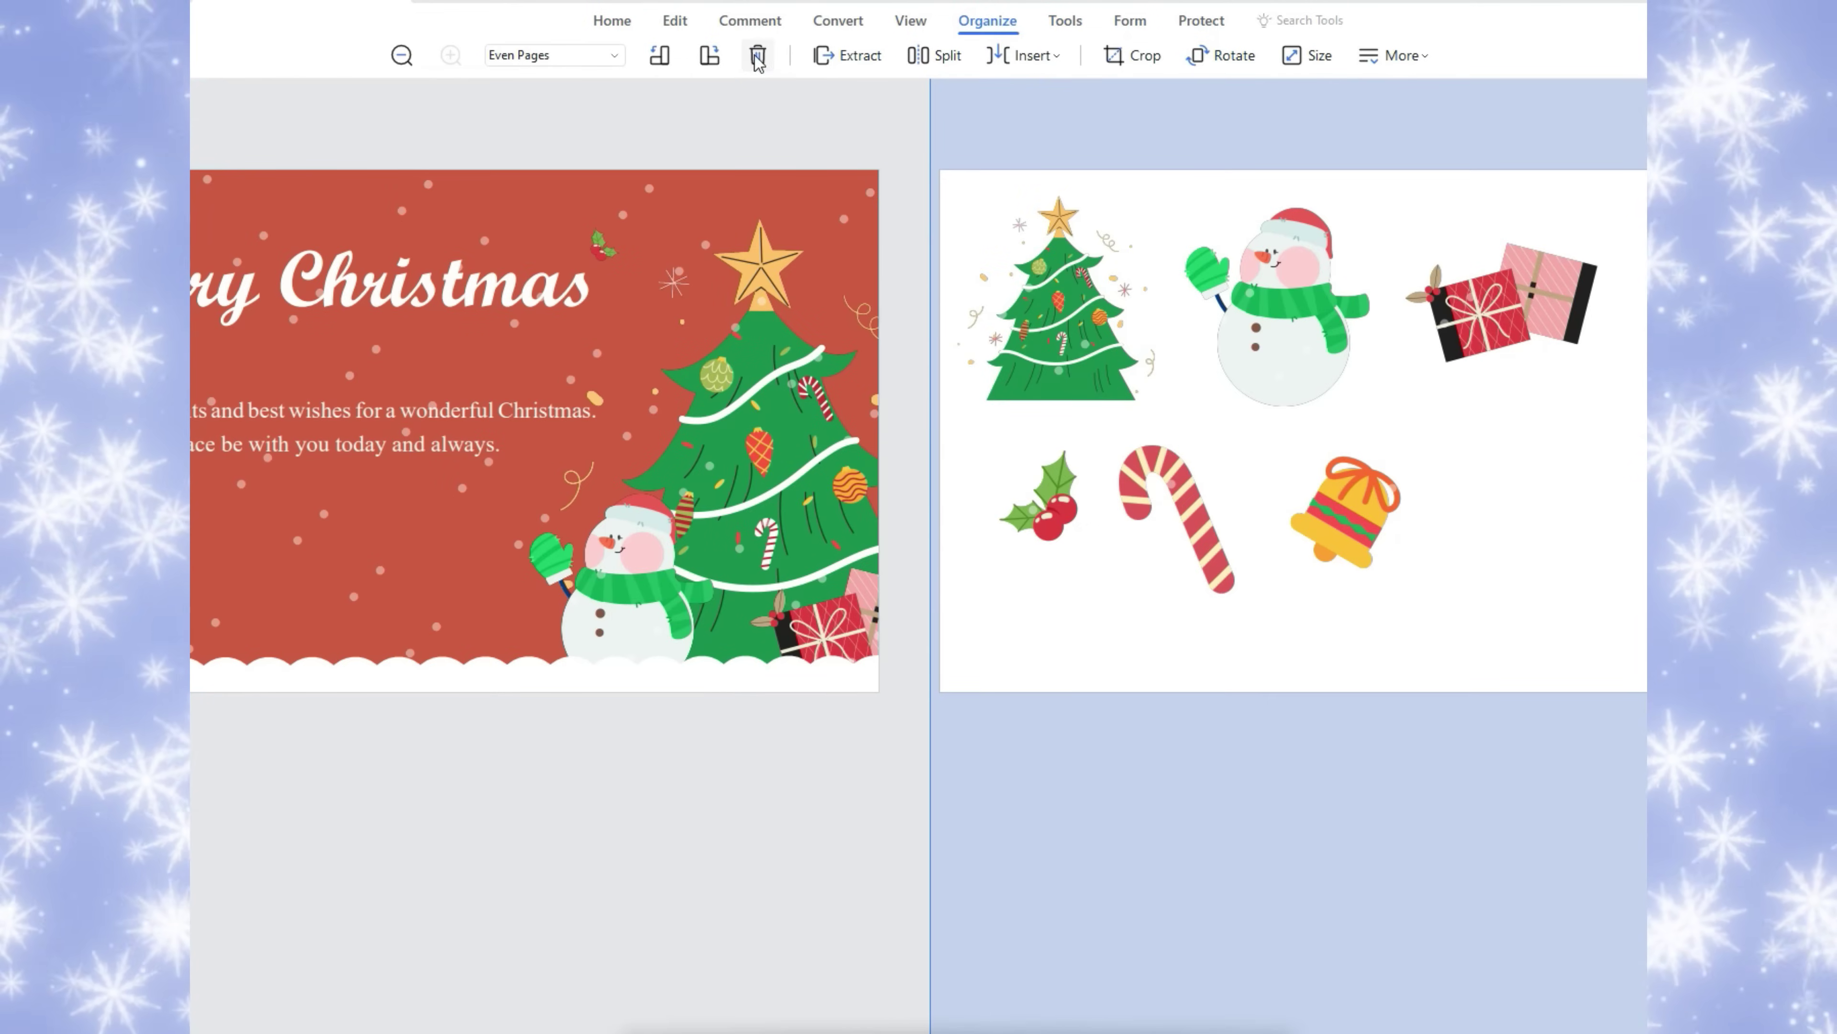
left_click(758, 56)
left_click(996, 553)
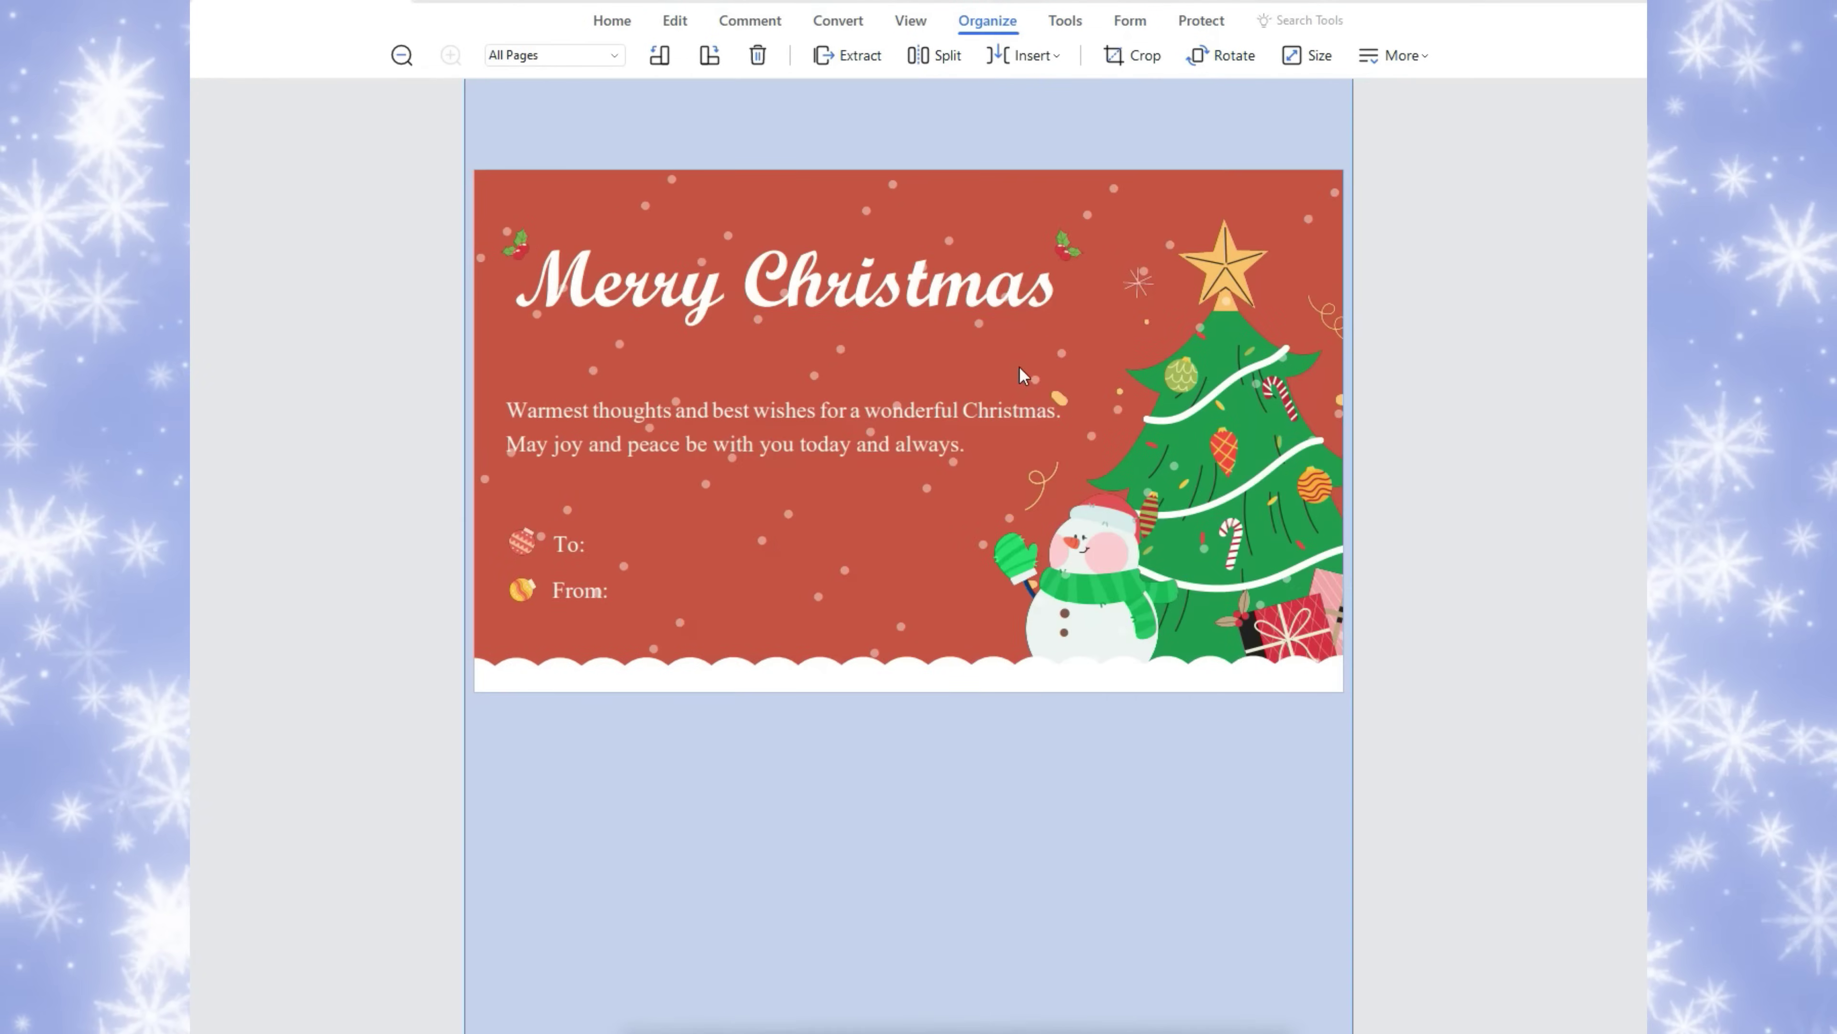
left_click(610, 21)
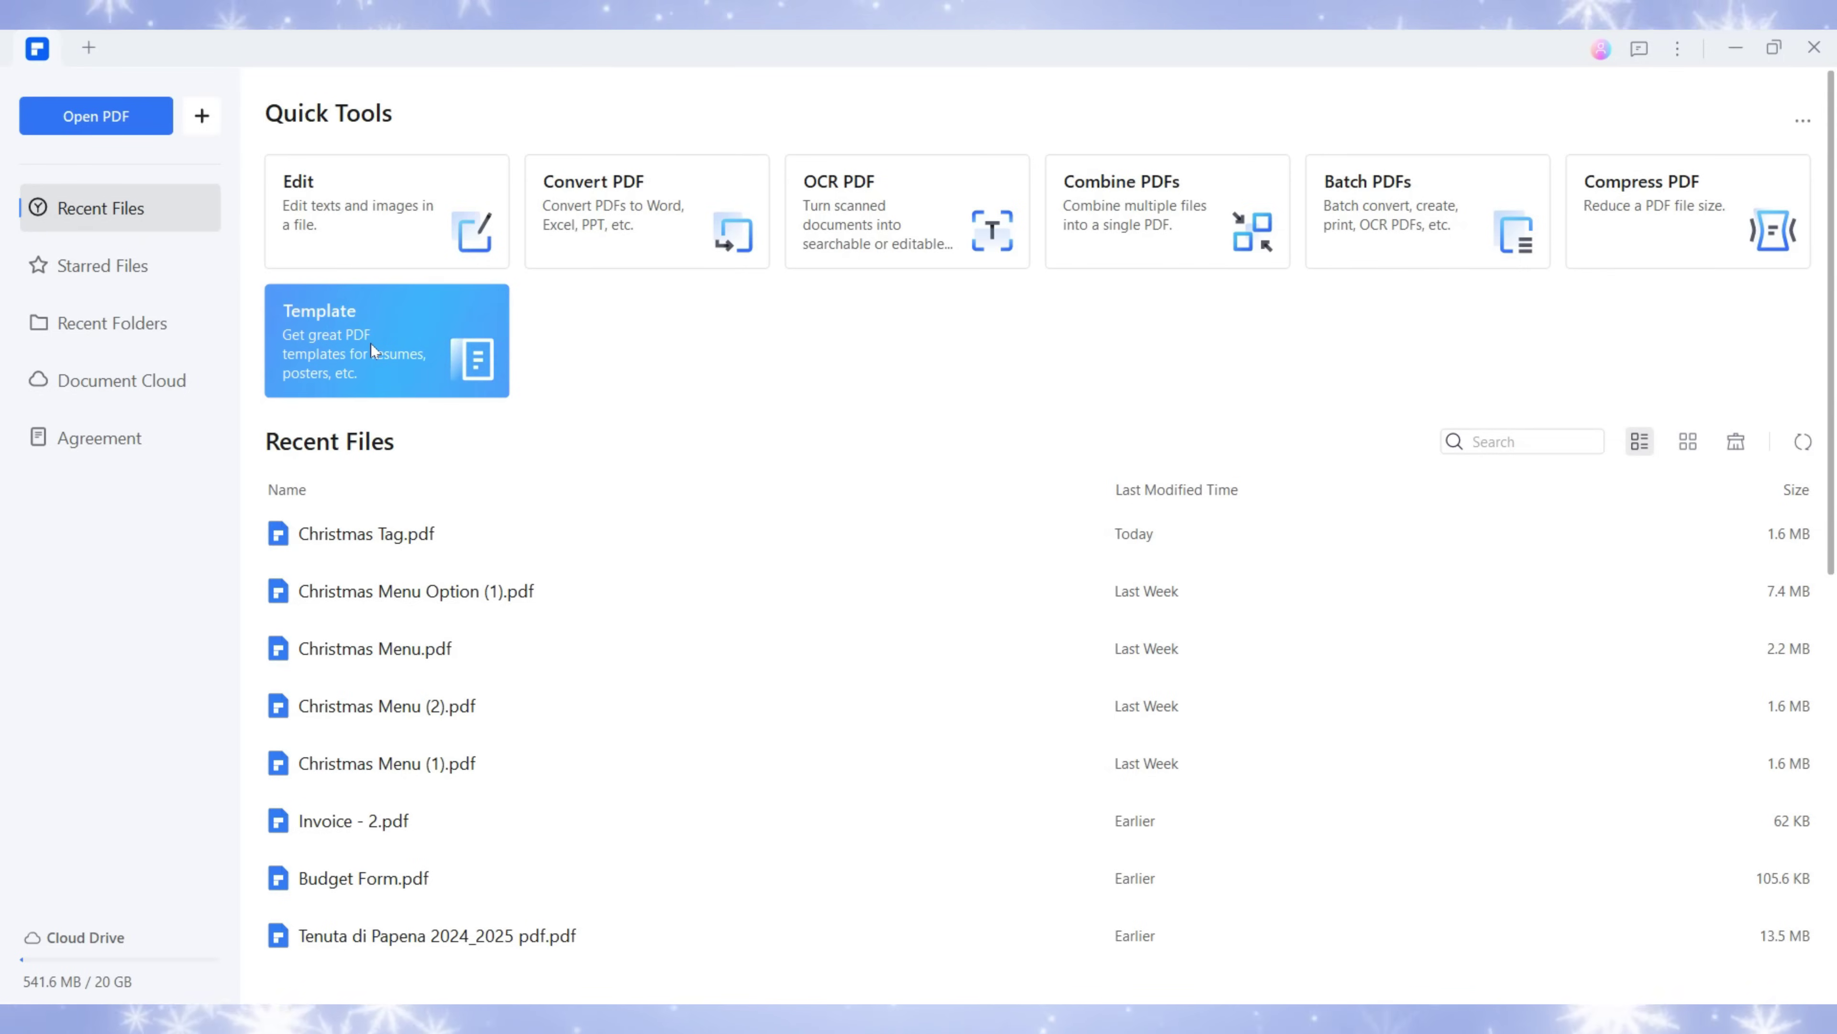
Open the free Snowman Christmas Tag from the Christmas category of the template library for editing
left_click(370, 343)
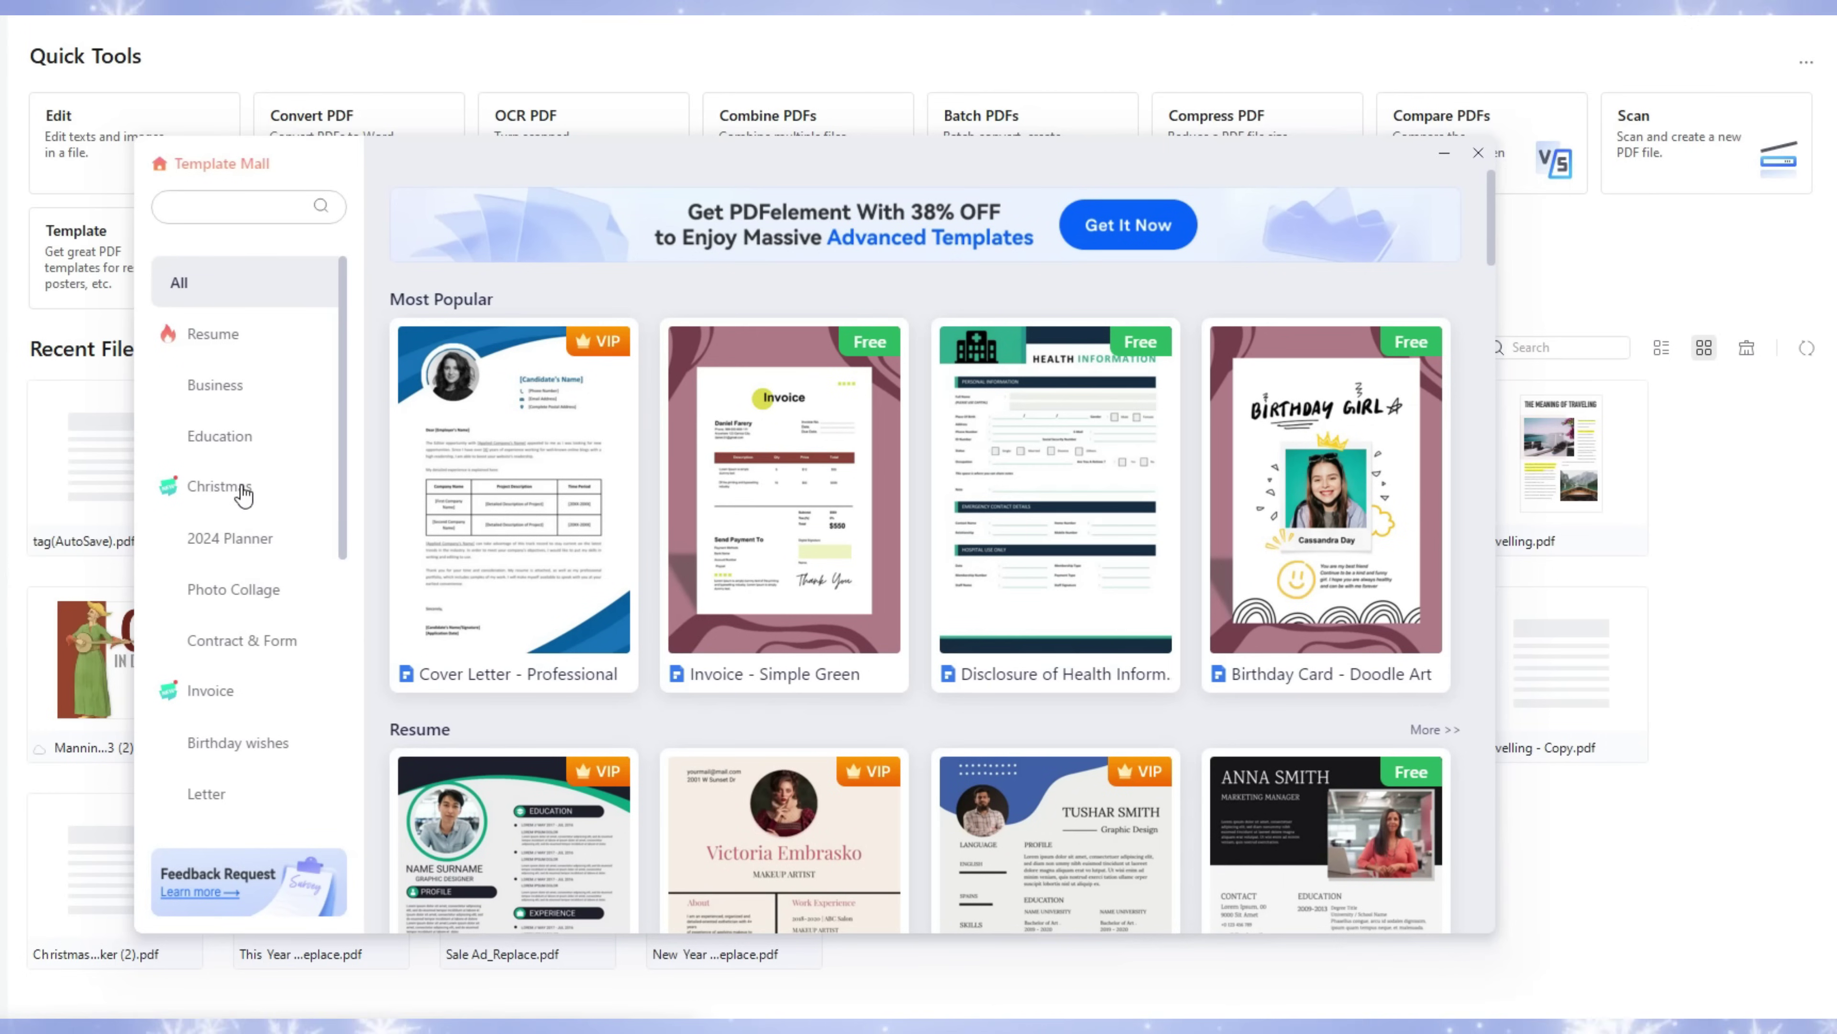
left_click(219, 485)
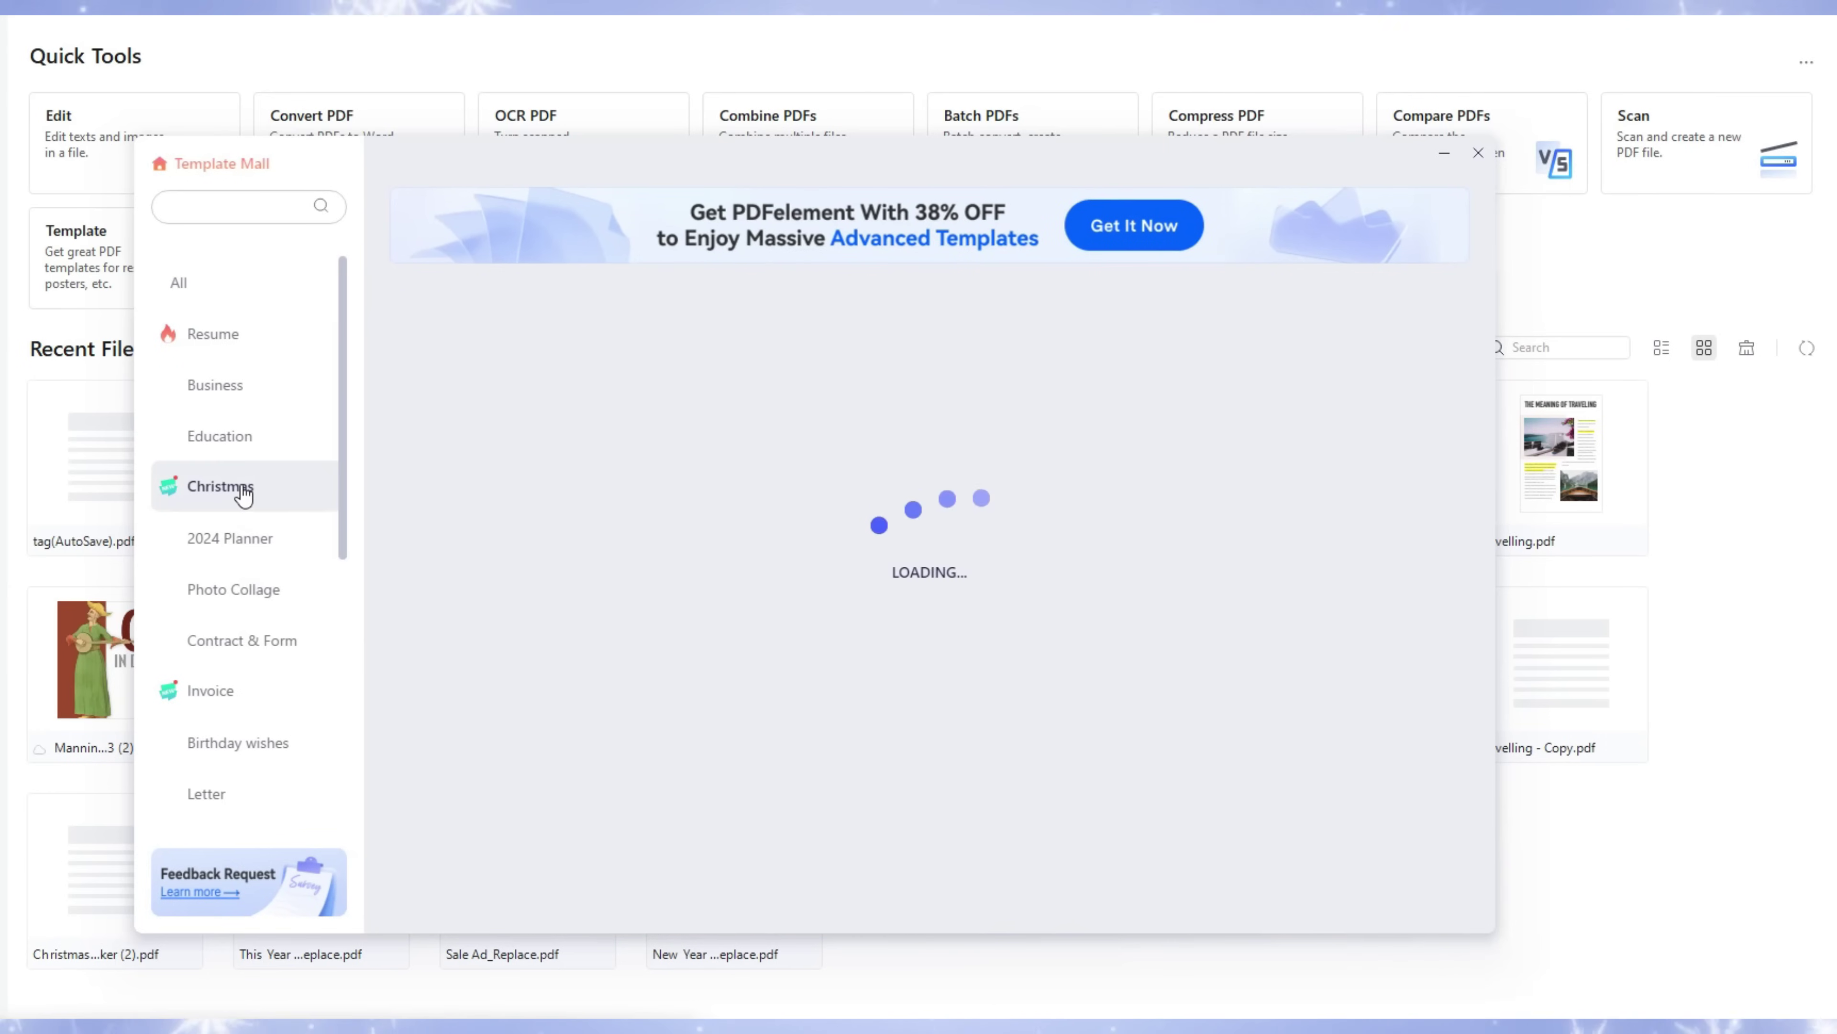
scroll(1202, 521, "down", 5)
scroll(1200, 521, "down", 10)
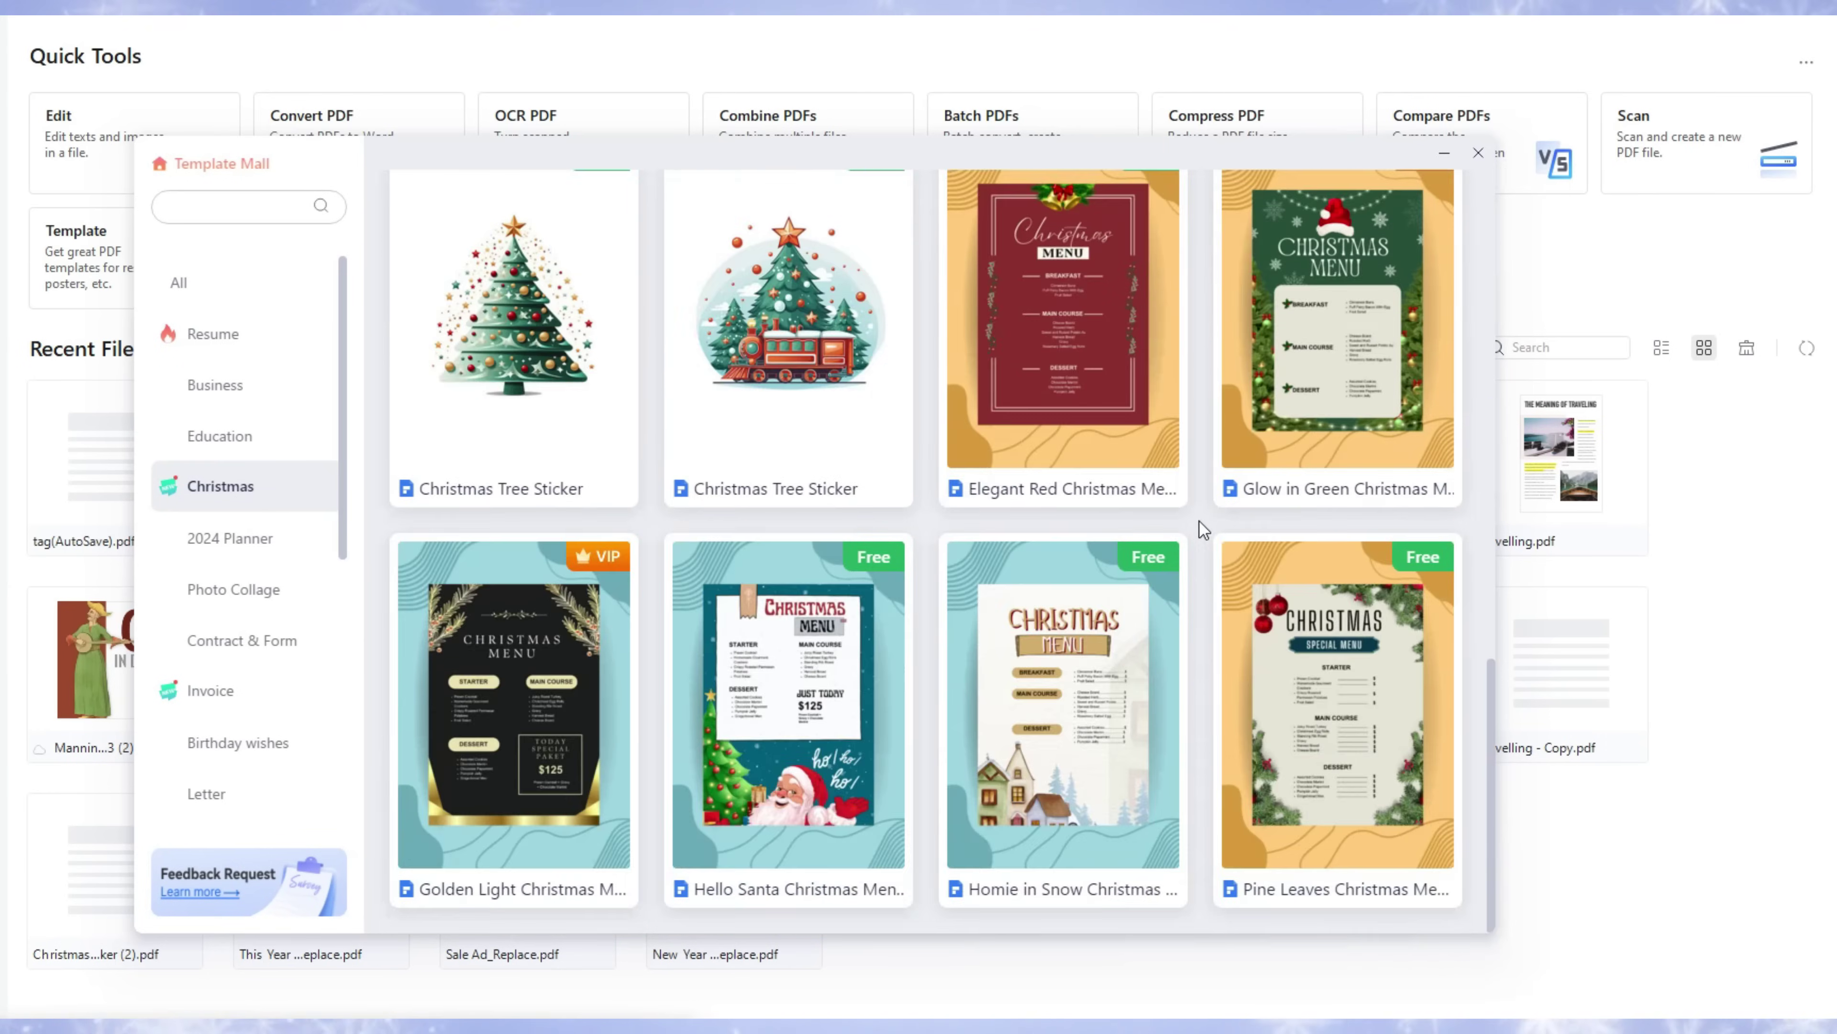
scroll(1173, 508, "down", 10)
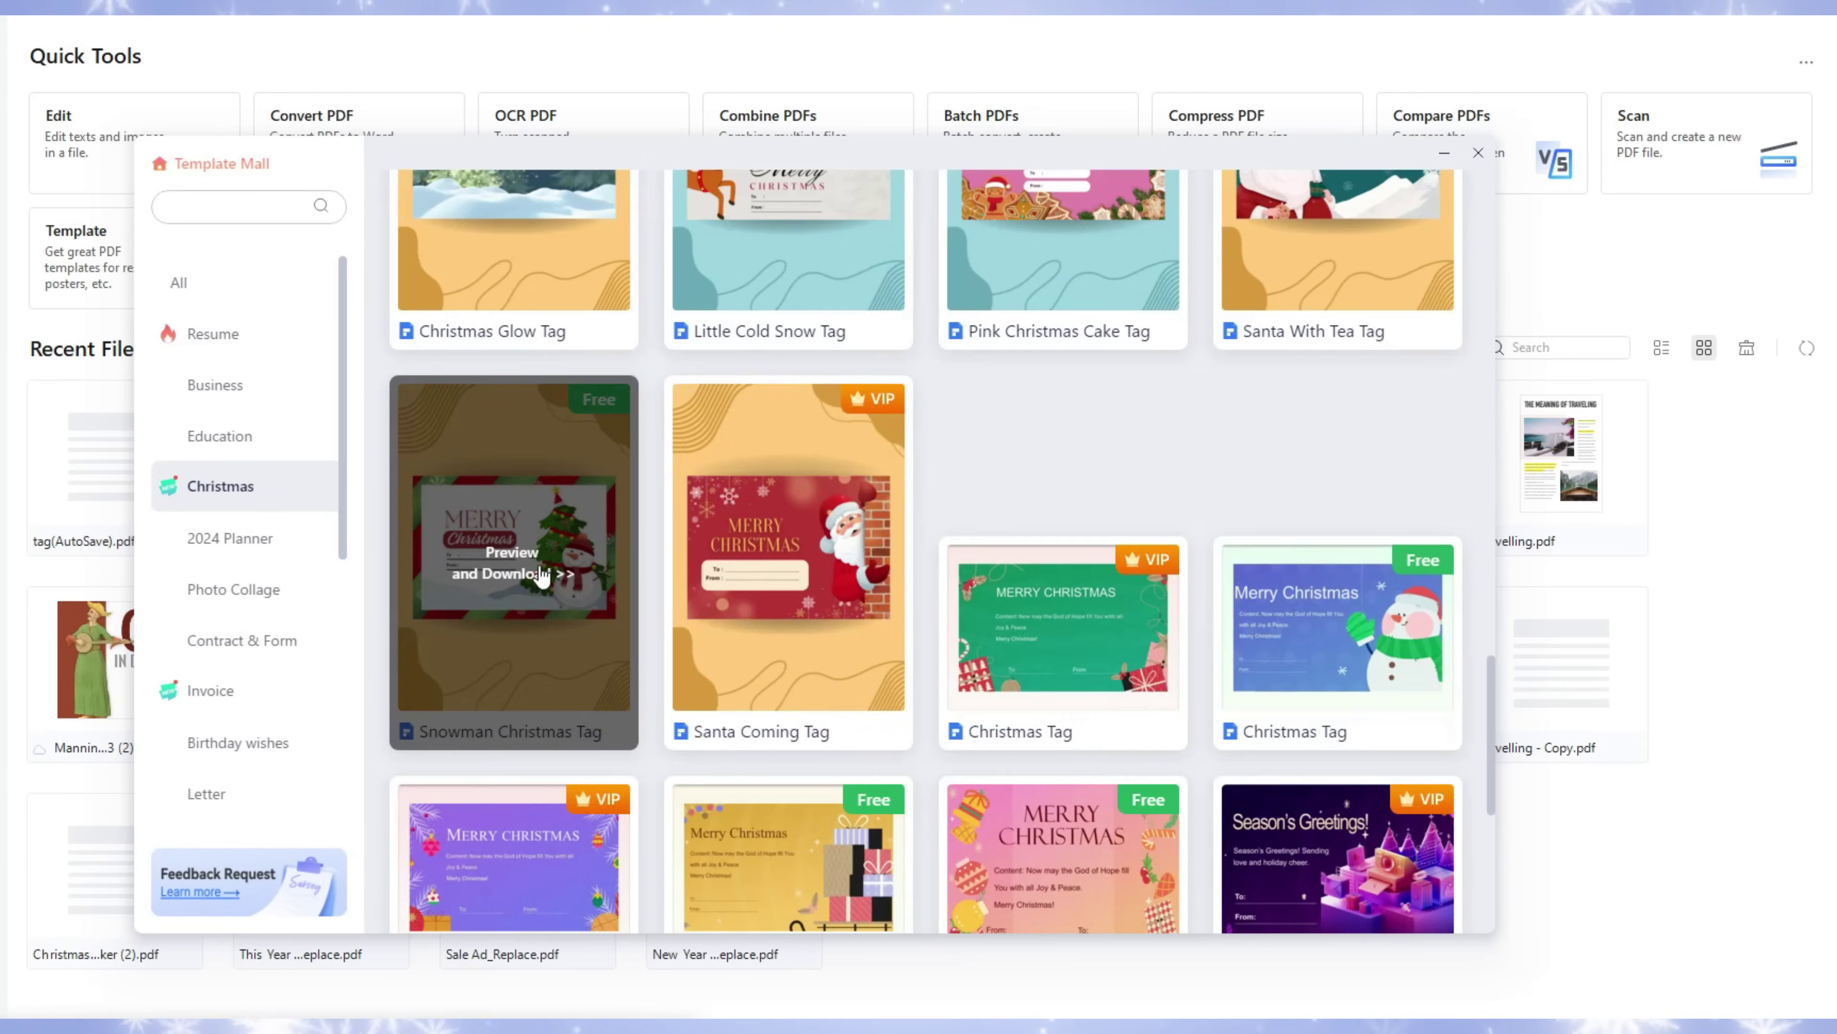
left_click(550, 570)
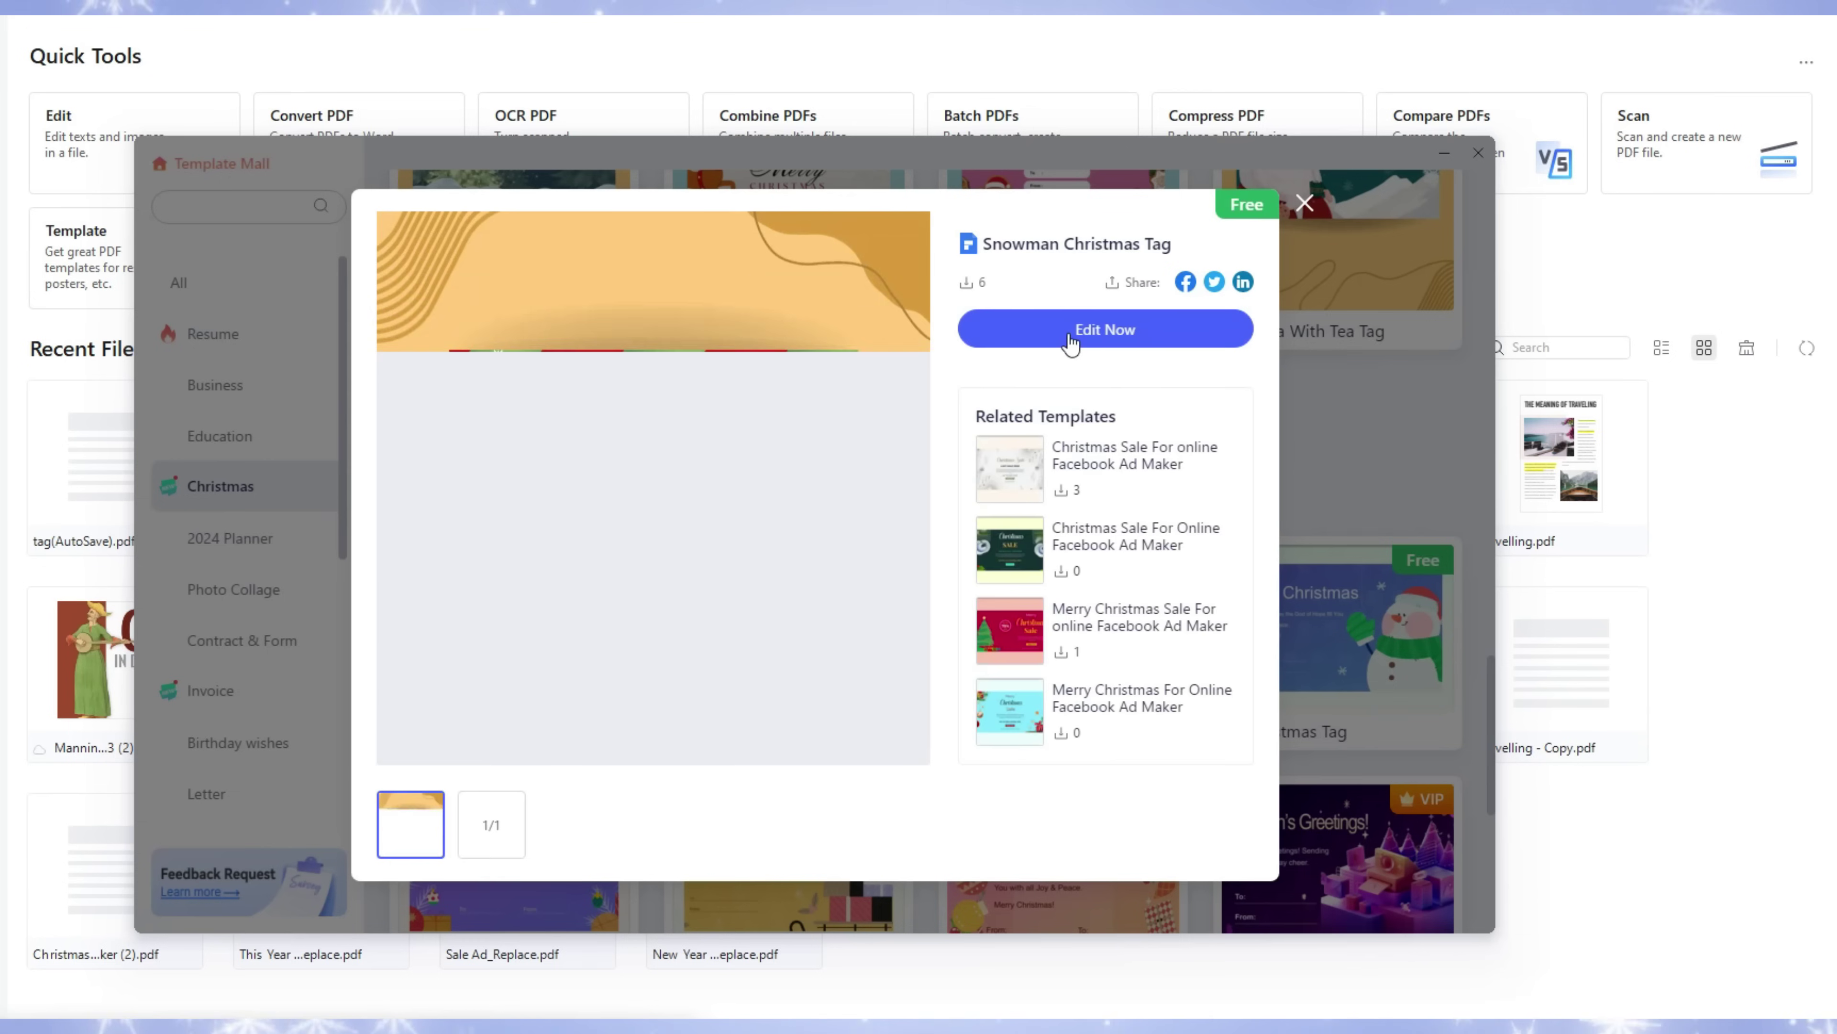
left_click(1070, 341)
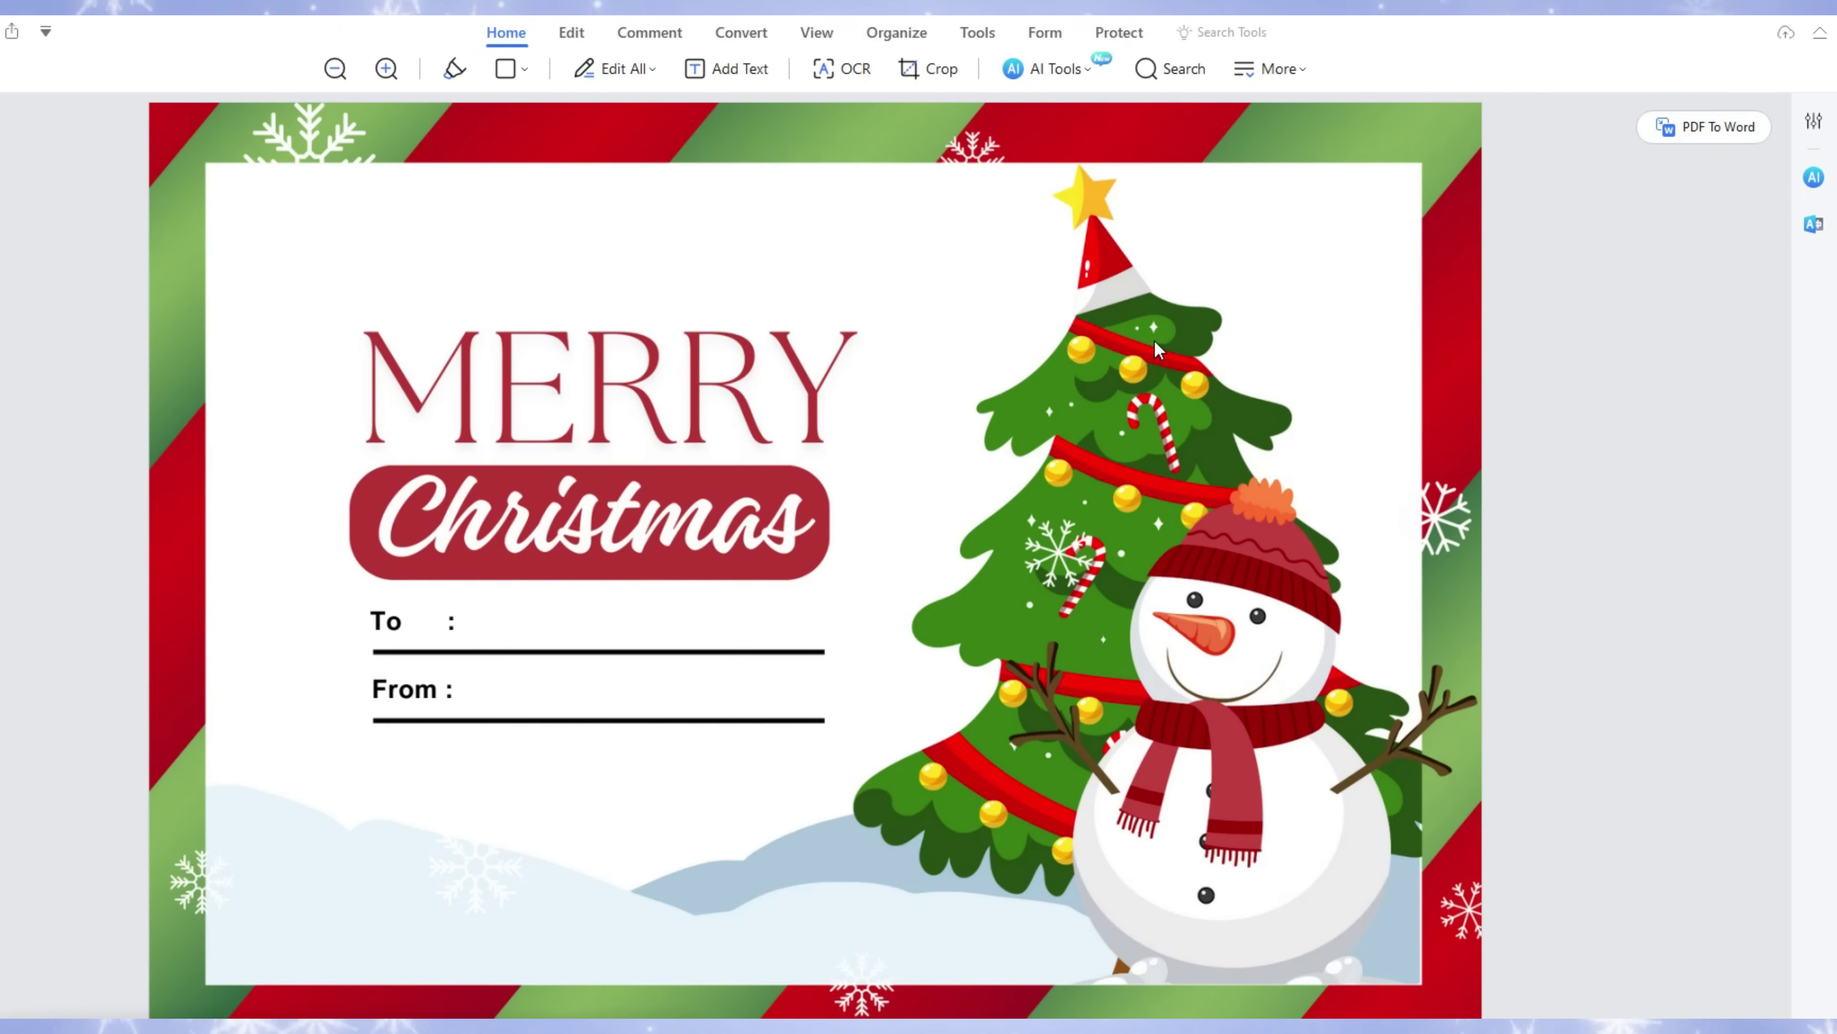
Save the template and run area OCR in English on the word "MERRY" to make it editable text
left_click(572, 32)
left_click(977, 33)
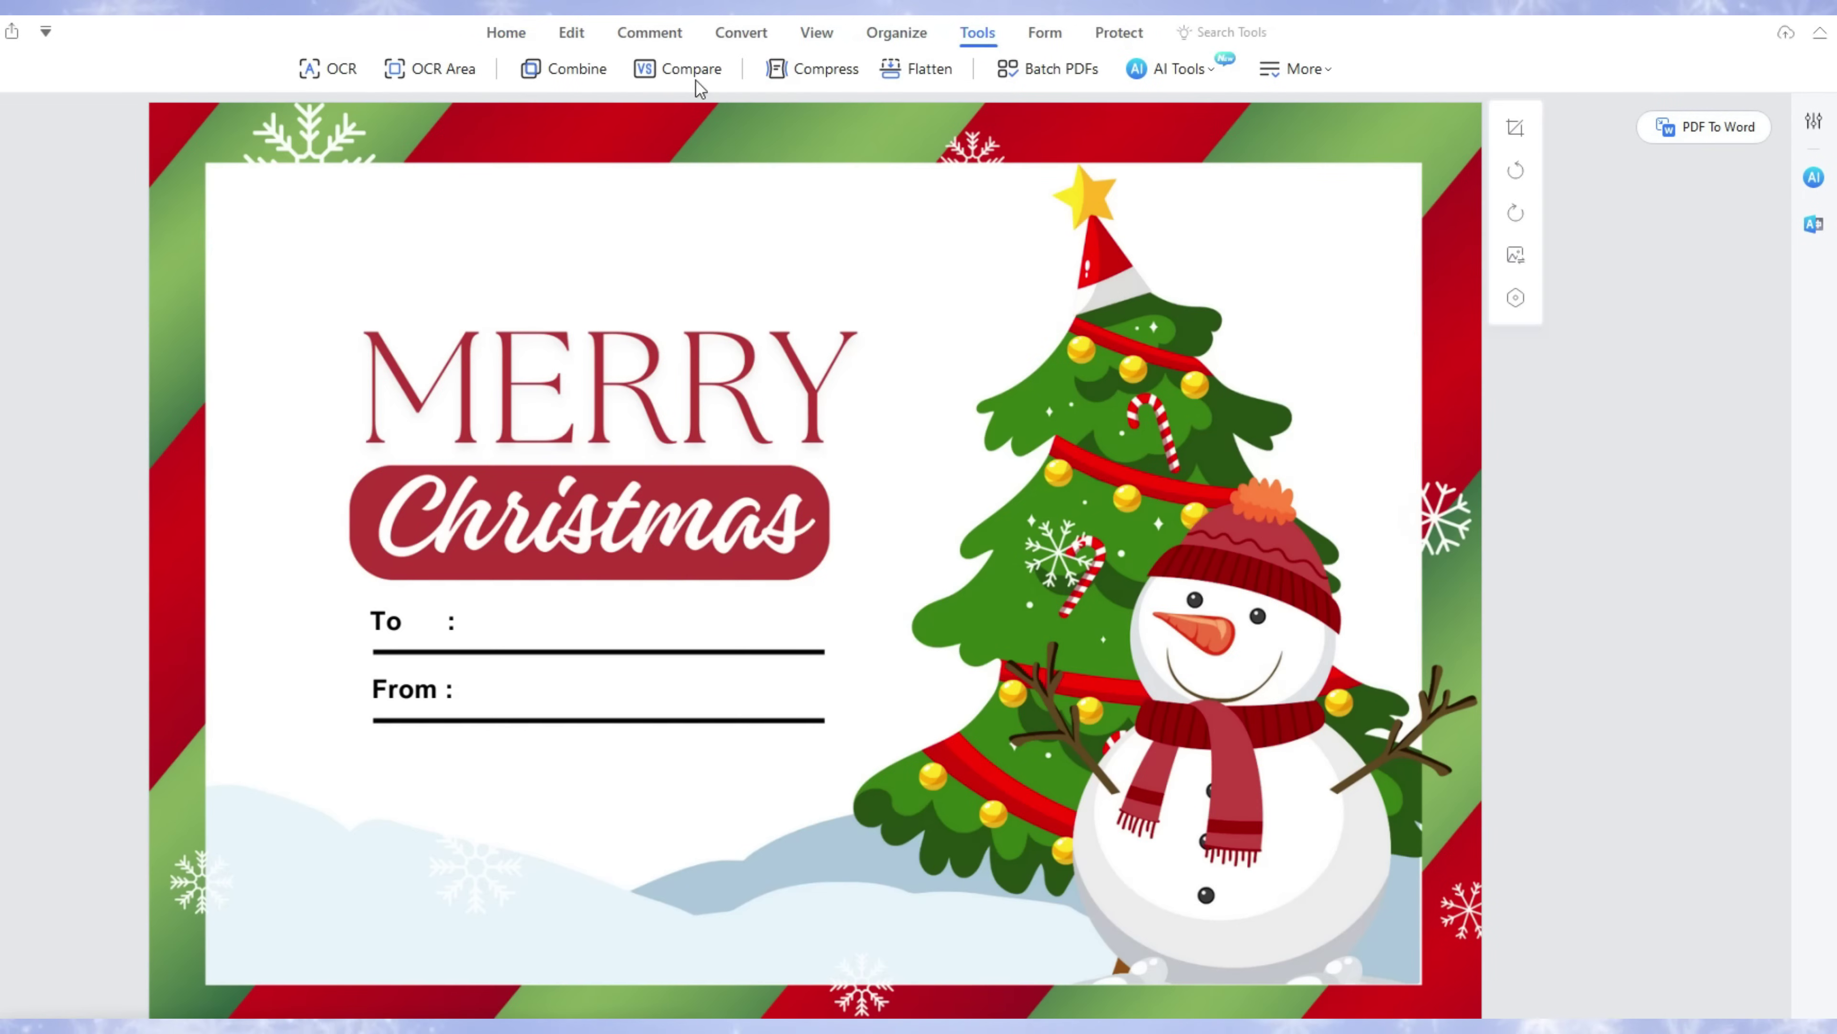
left_click(398, 73)
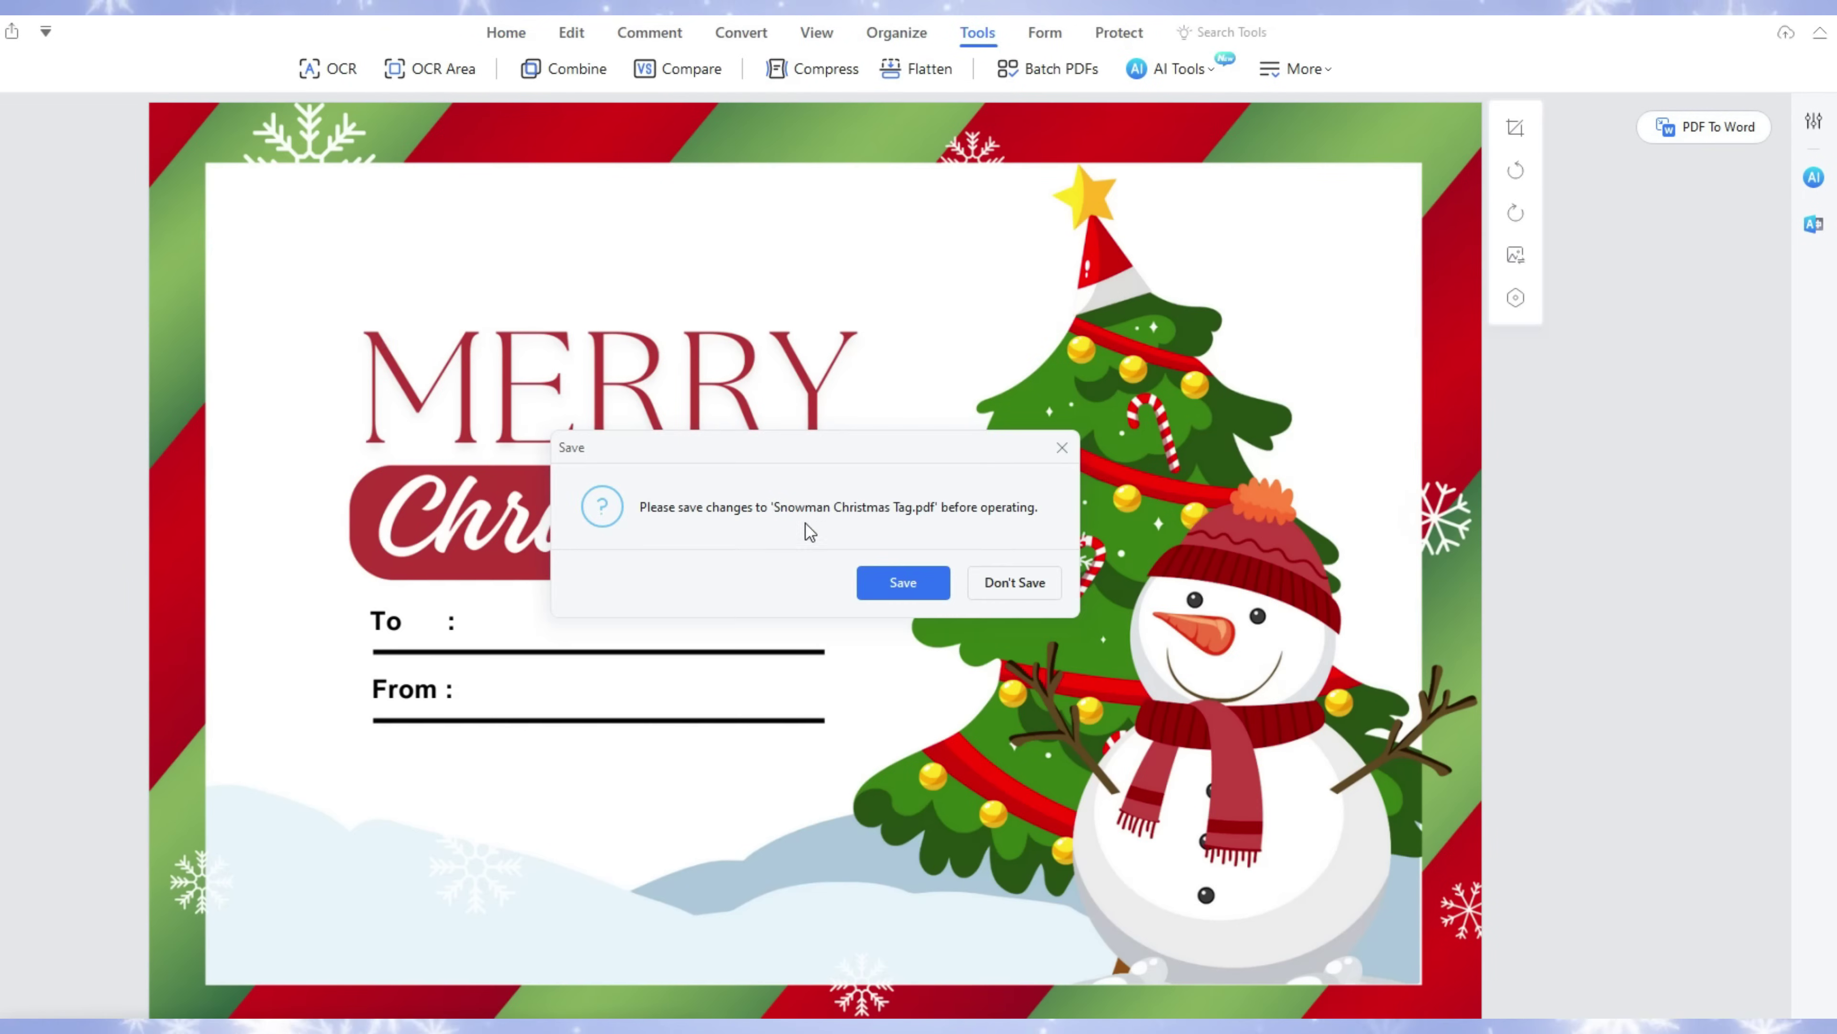
left_click(903, 583)
left_click_drag(187, 316, 737, 449)
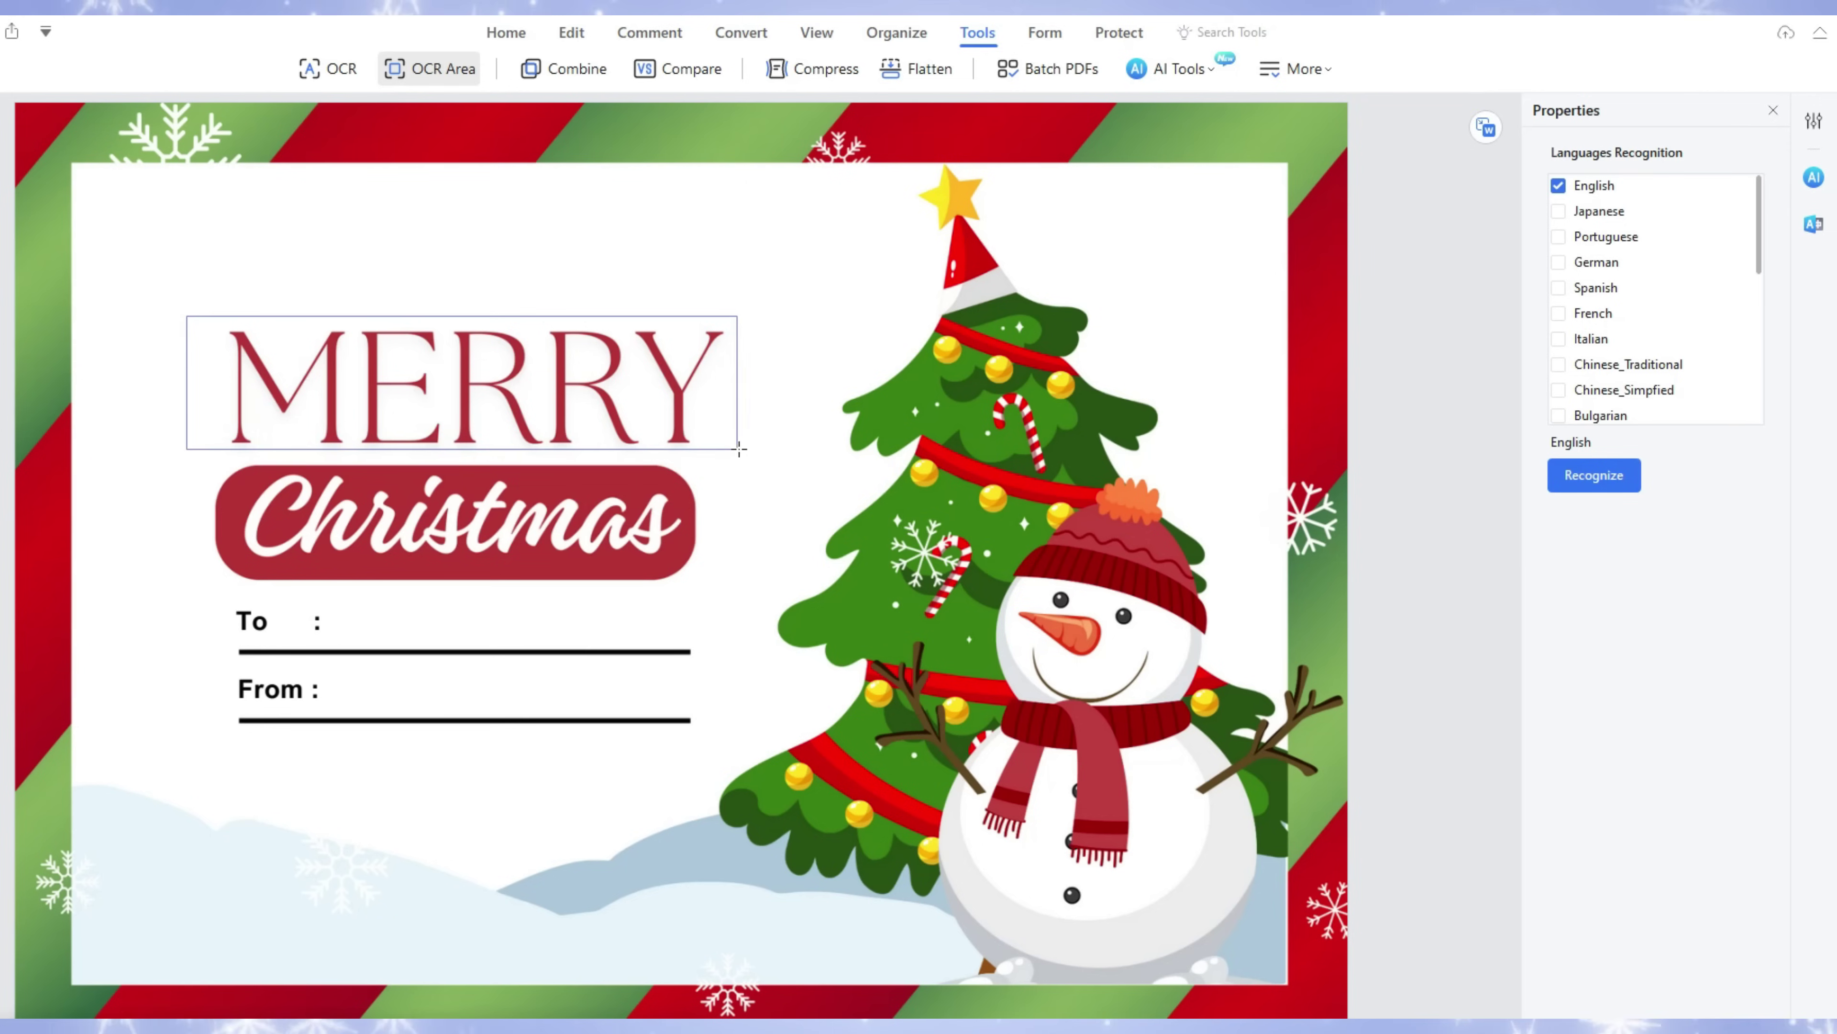
left_click(1581, 484)
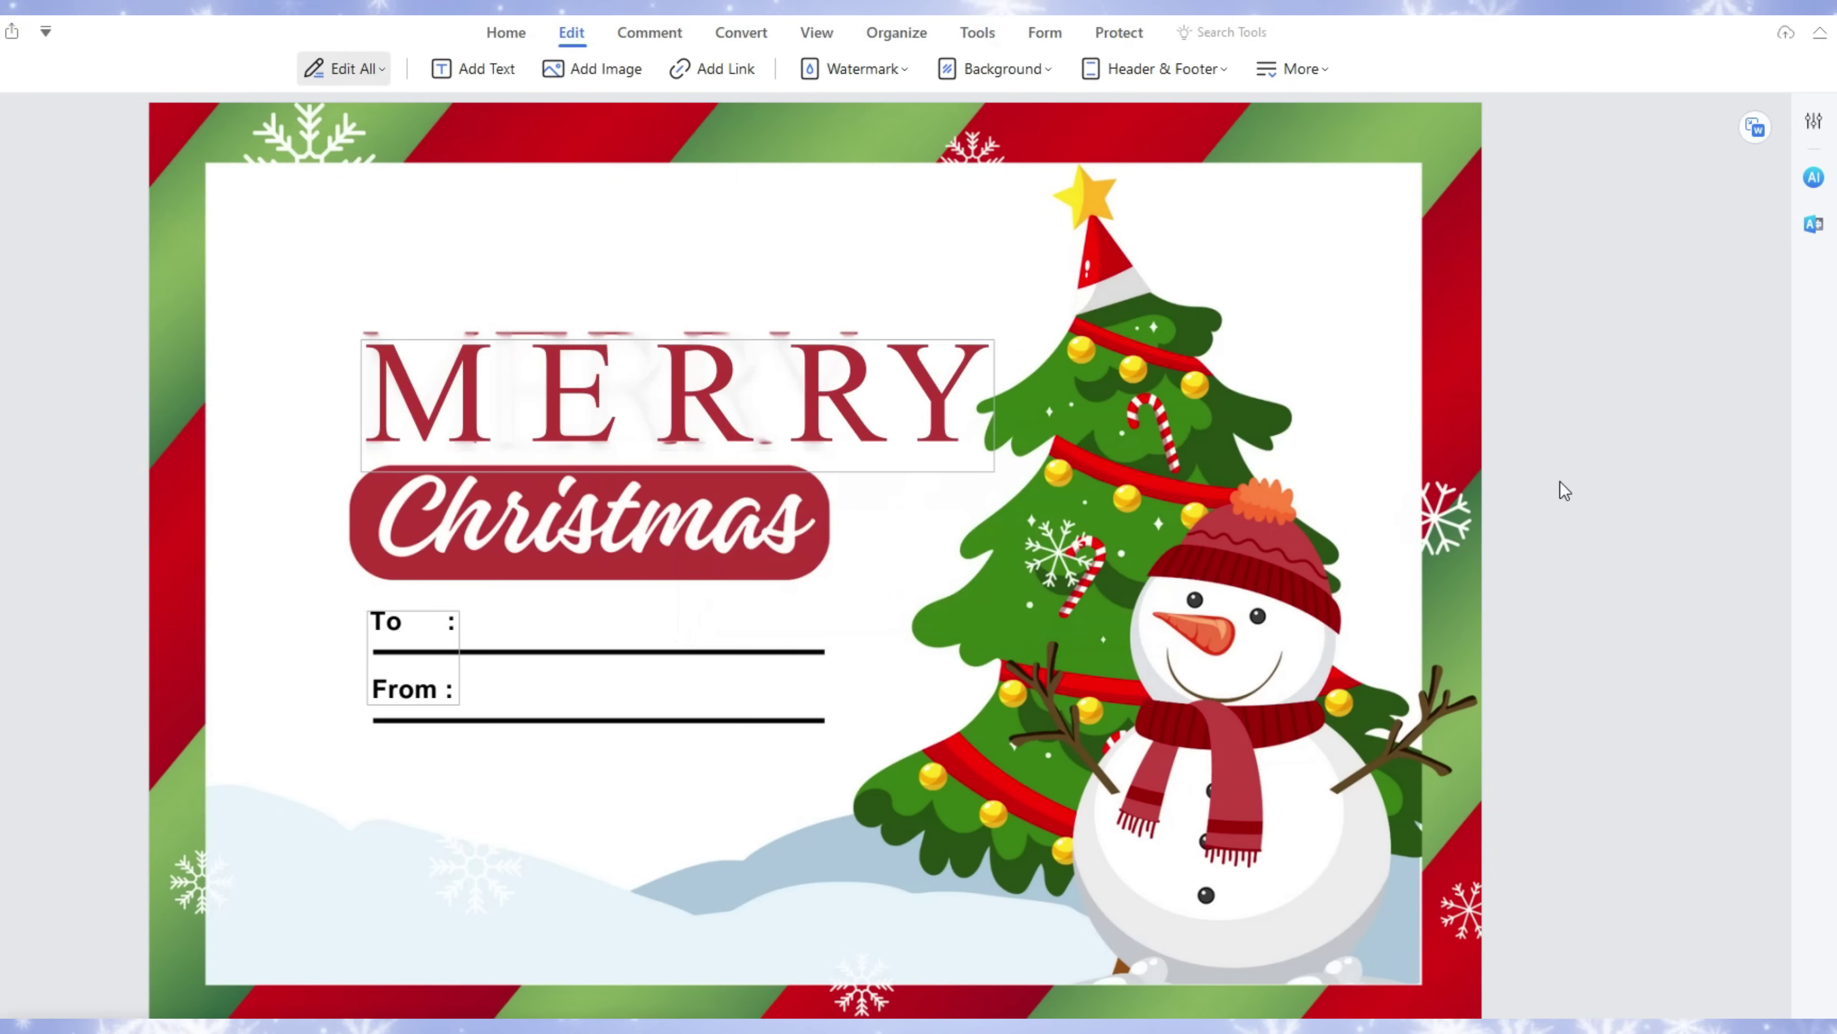
Select the whole "MERRY" text and change its font to Comic Sans MS
right_click(571, 375)
left_click(655, 568)
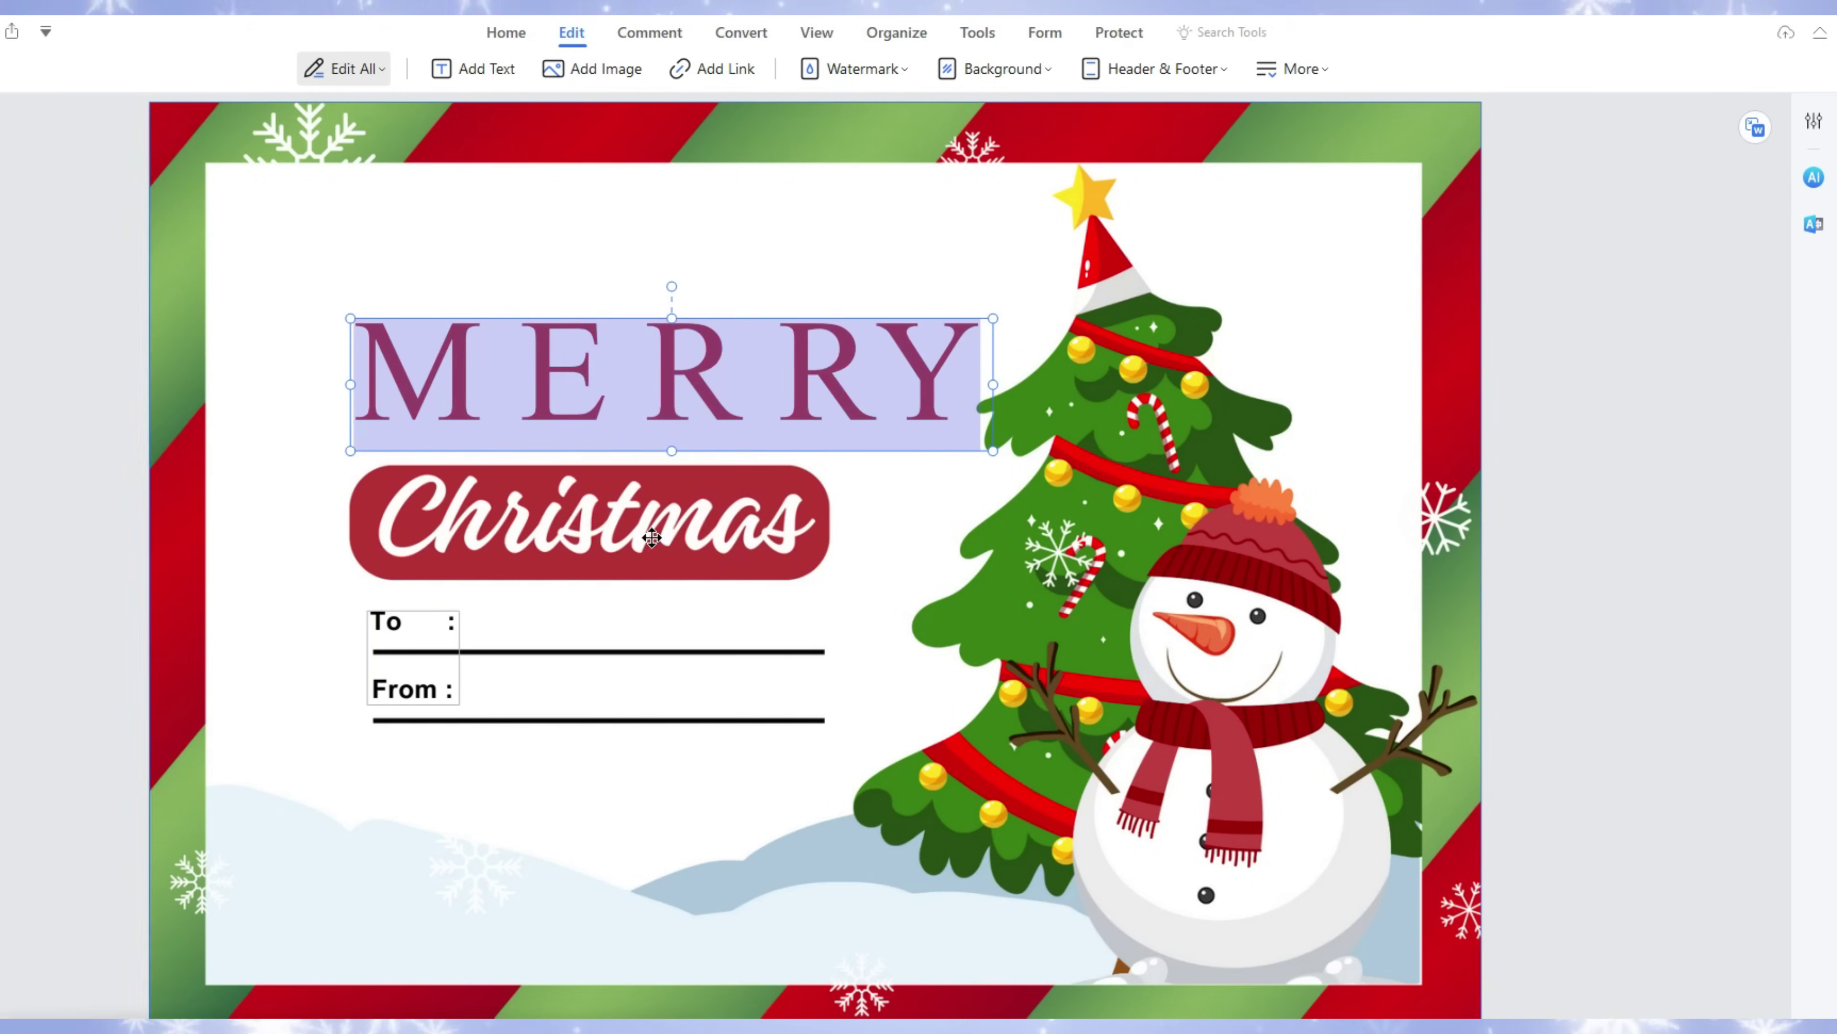
left_click(1736, 267)
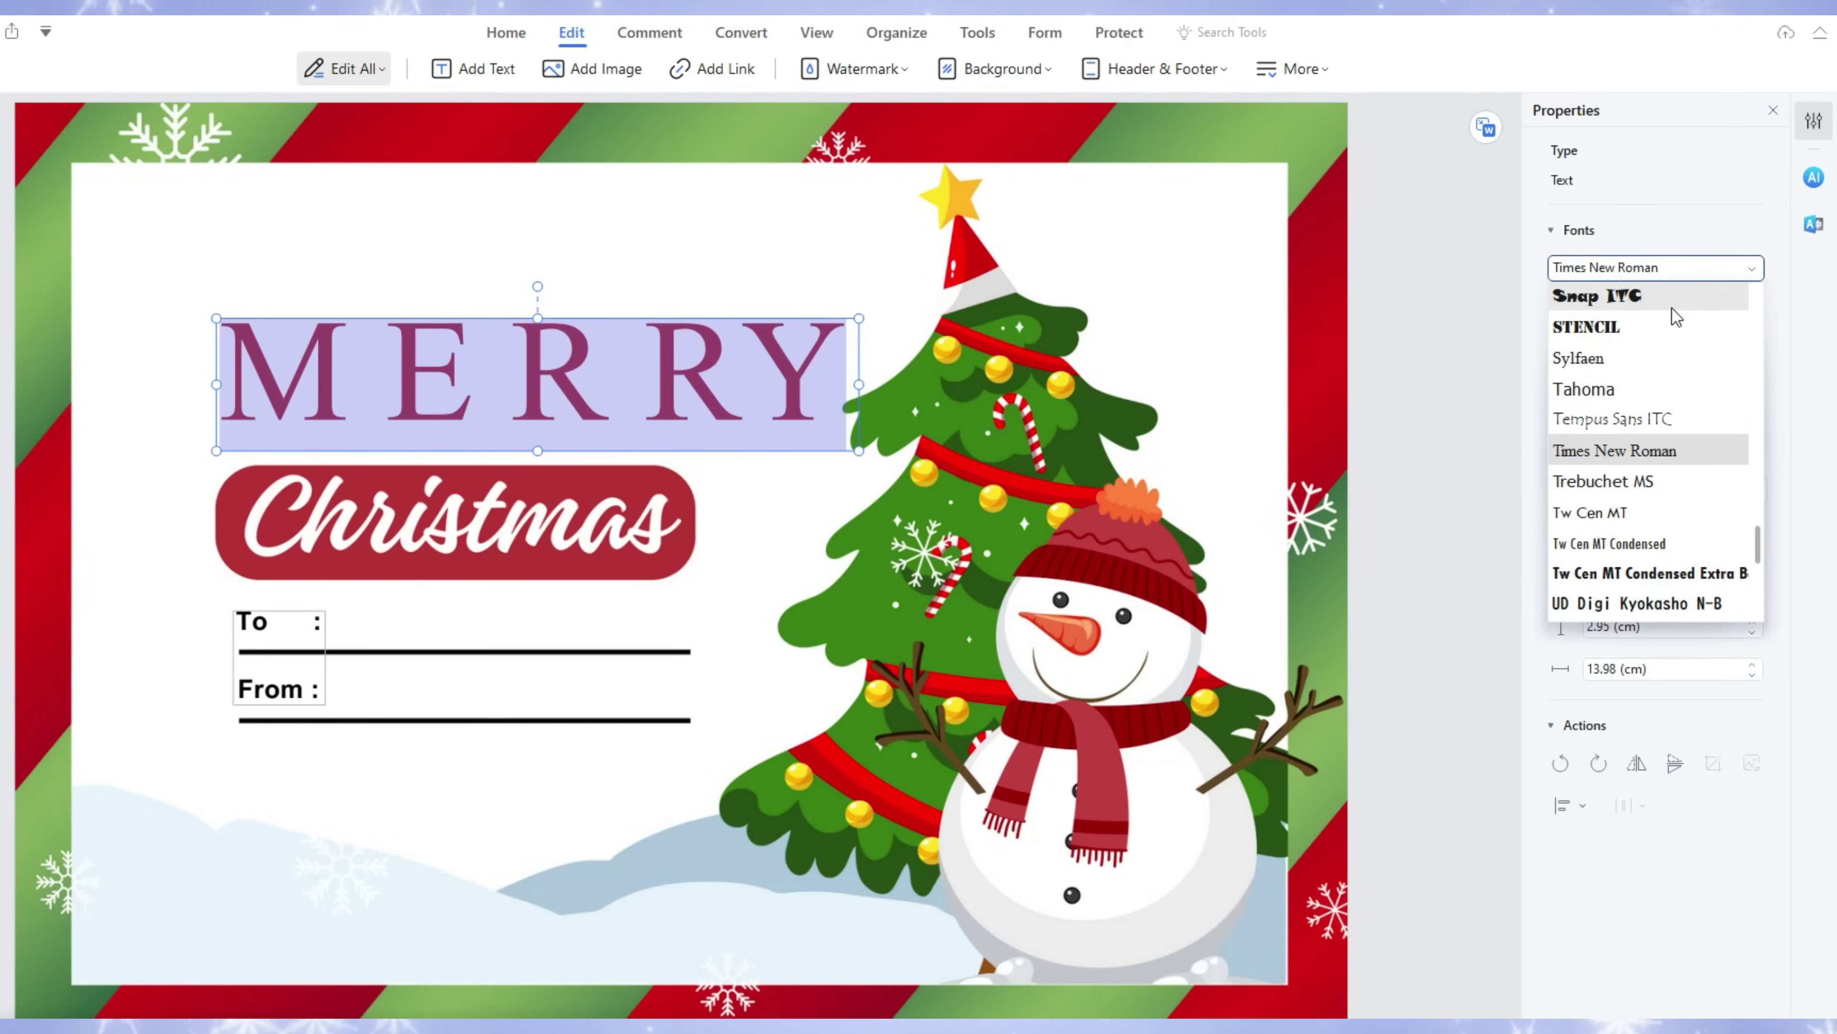
scroll(1664, 347, "up", 2)
scroll(1661, 350, "up", 10)
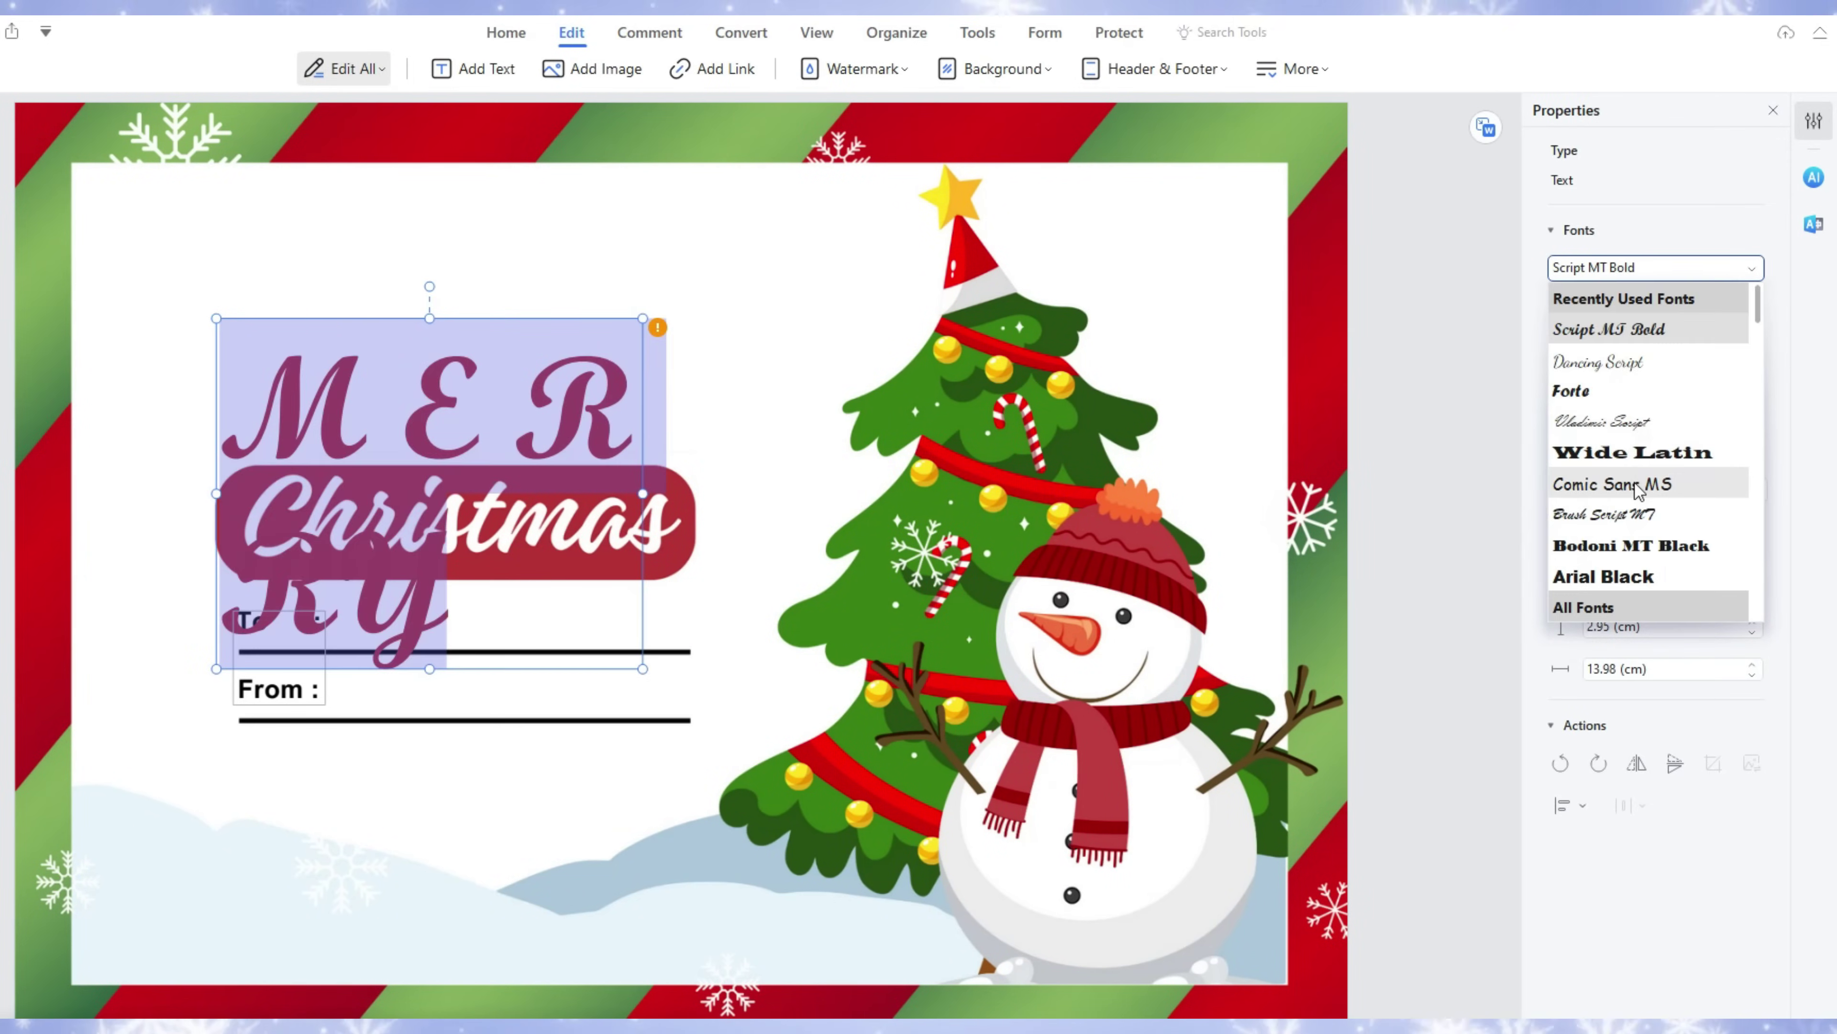
left_click(1613, 481)
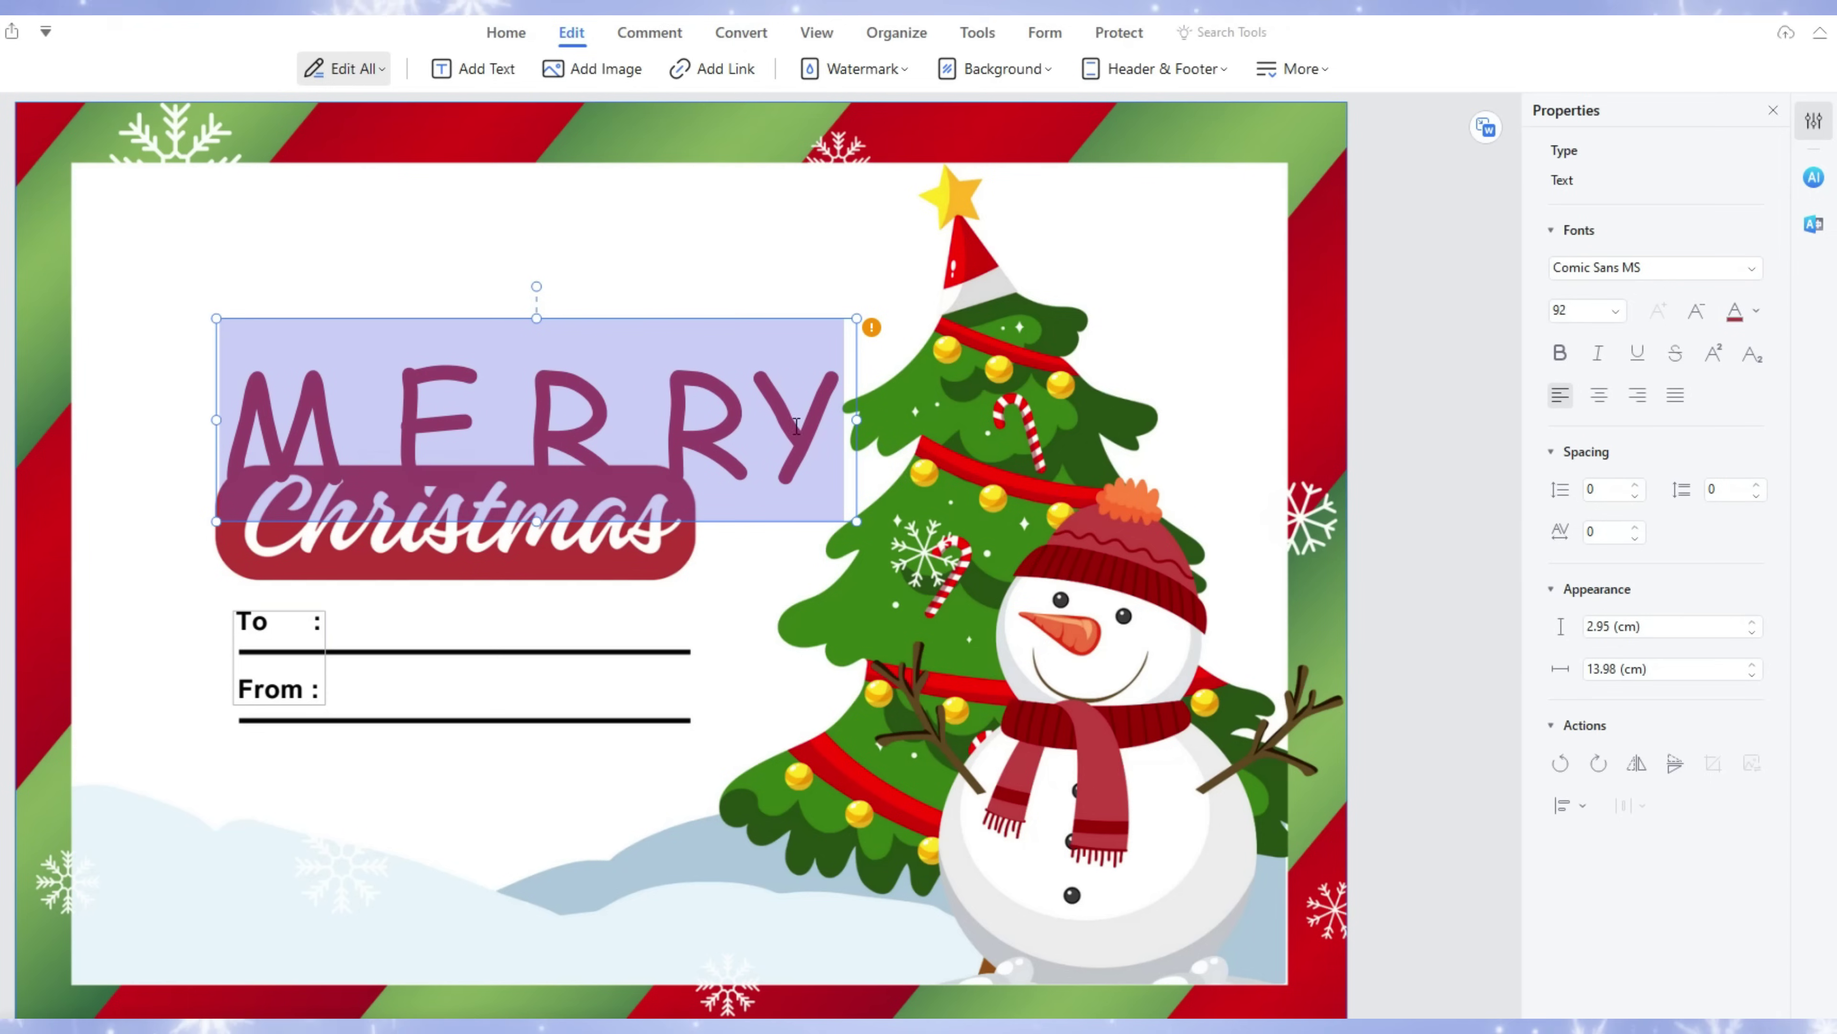
Remove the extra spaces between the letters of "MERRY" and move the word up so it sits just above the "Christmas" banner
left_click(688, 418)
key("BackSpace")
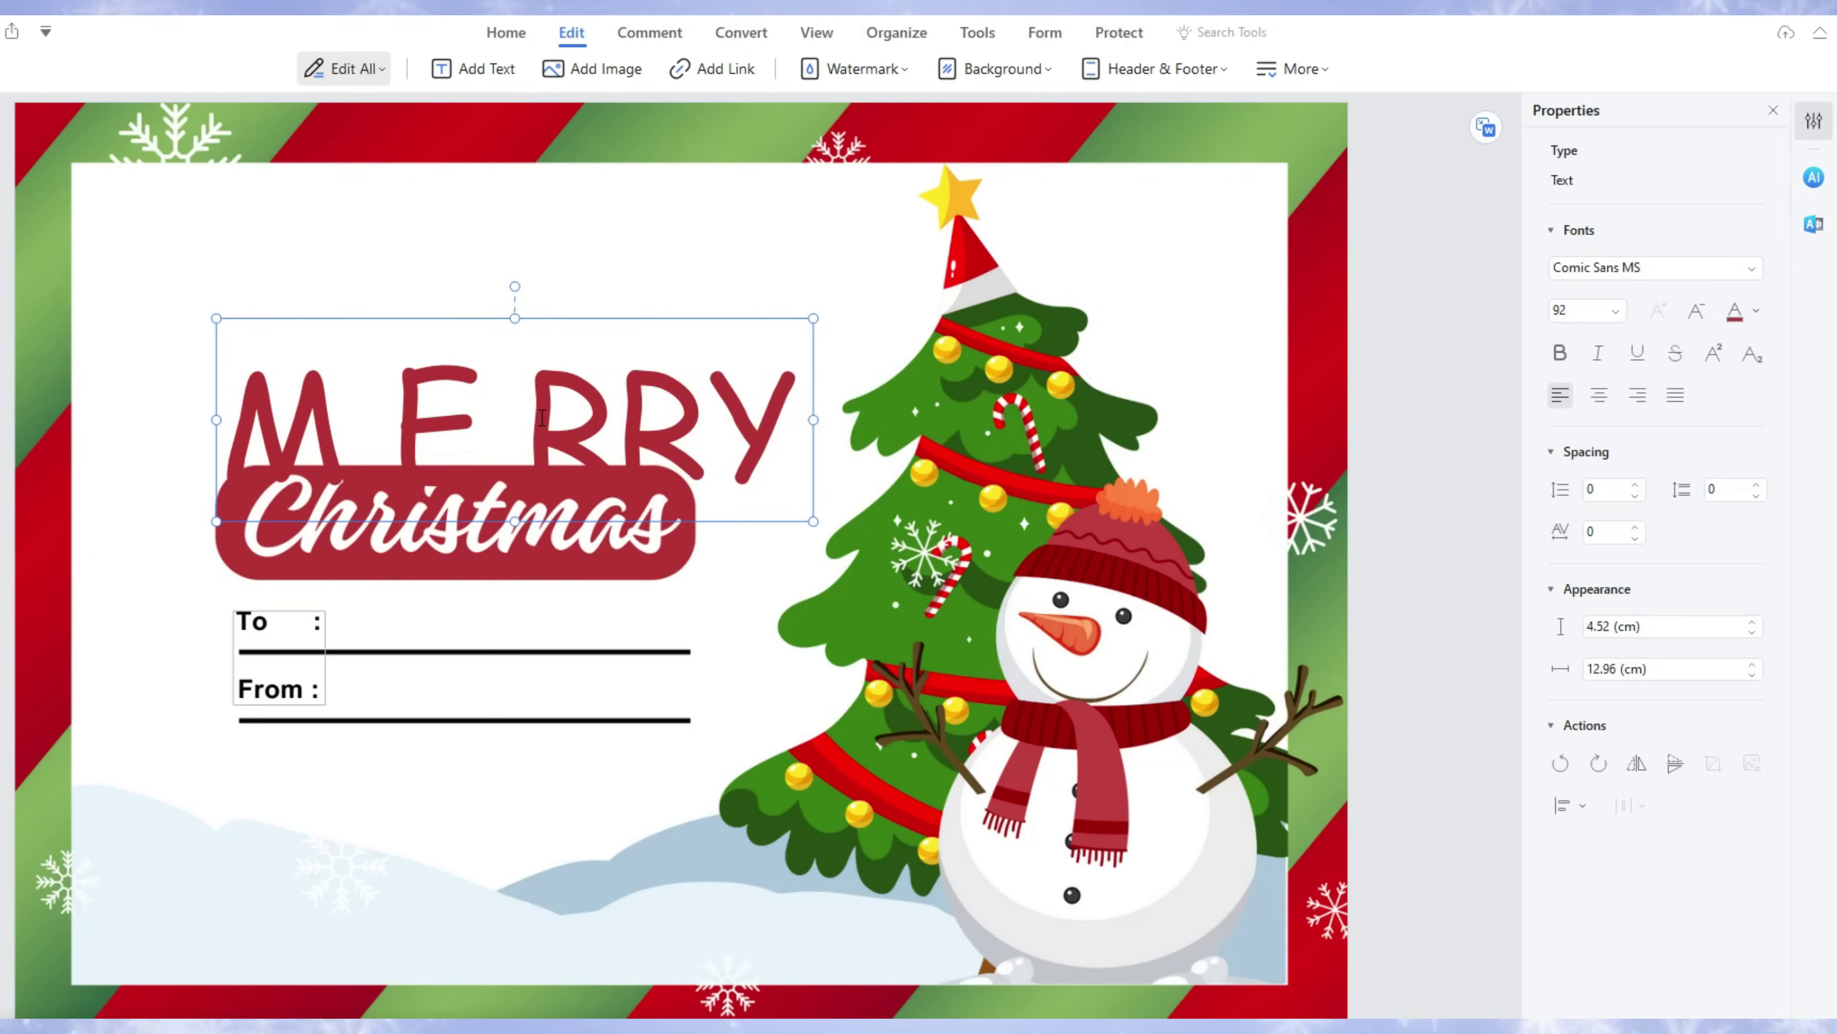
key("Left")
key("BackSpace")
key("BackSpace")
key("Right")
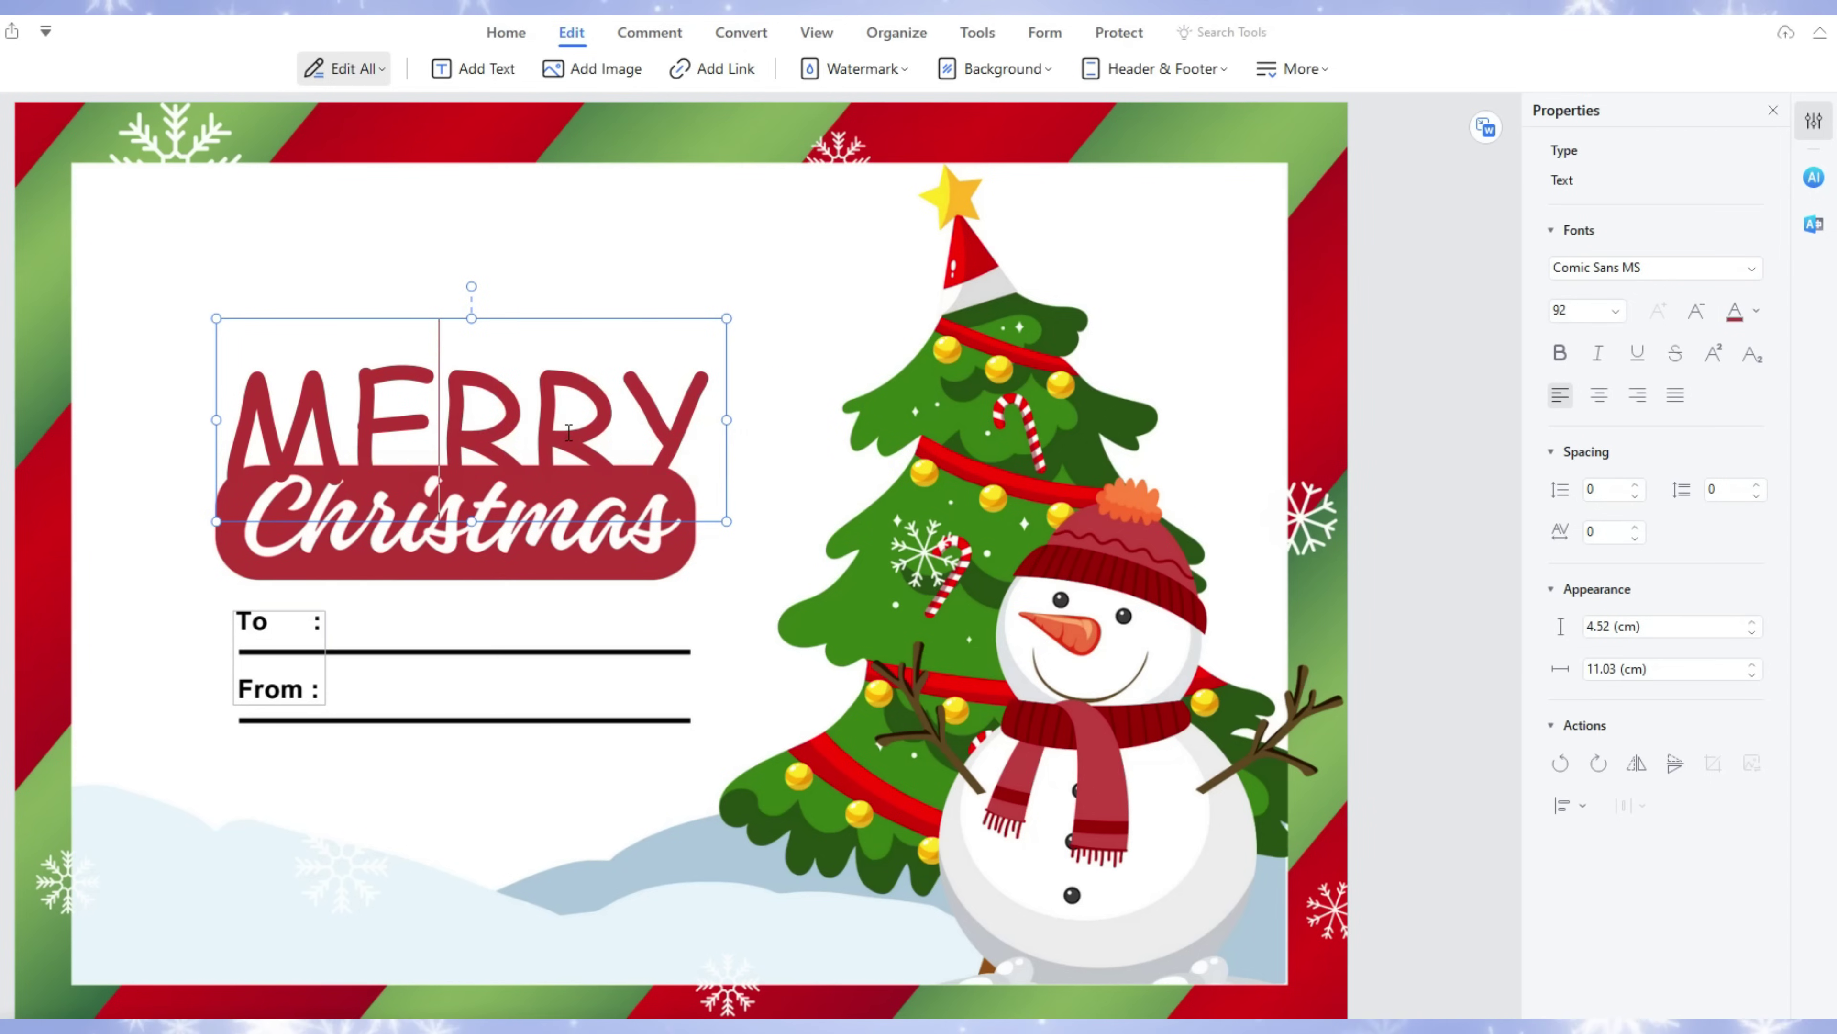
left_click_drag(561, 521, 551, 473)
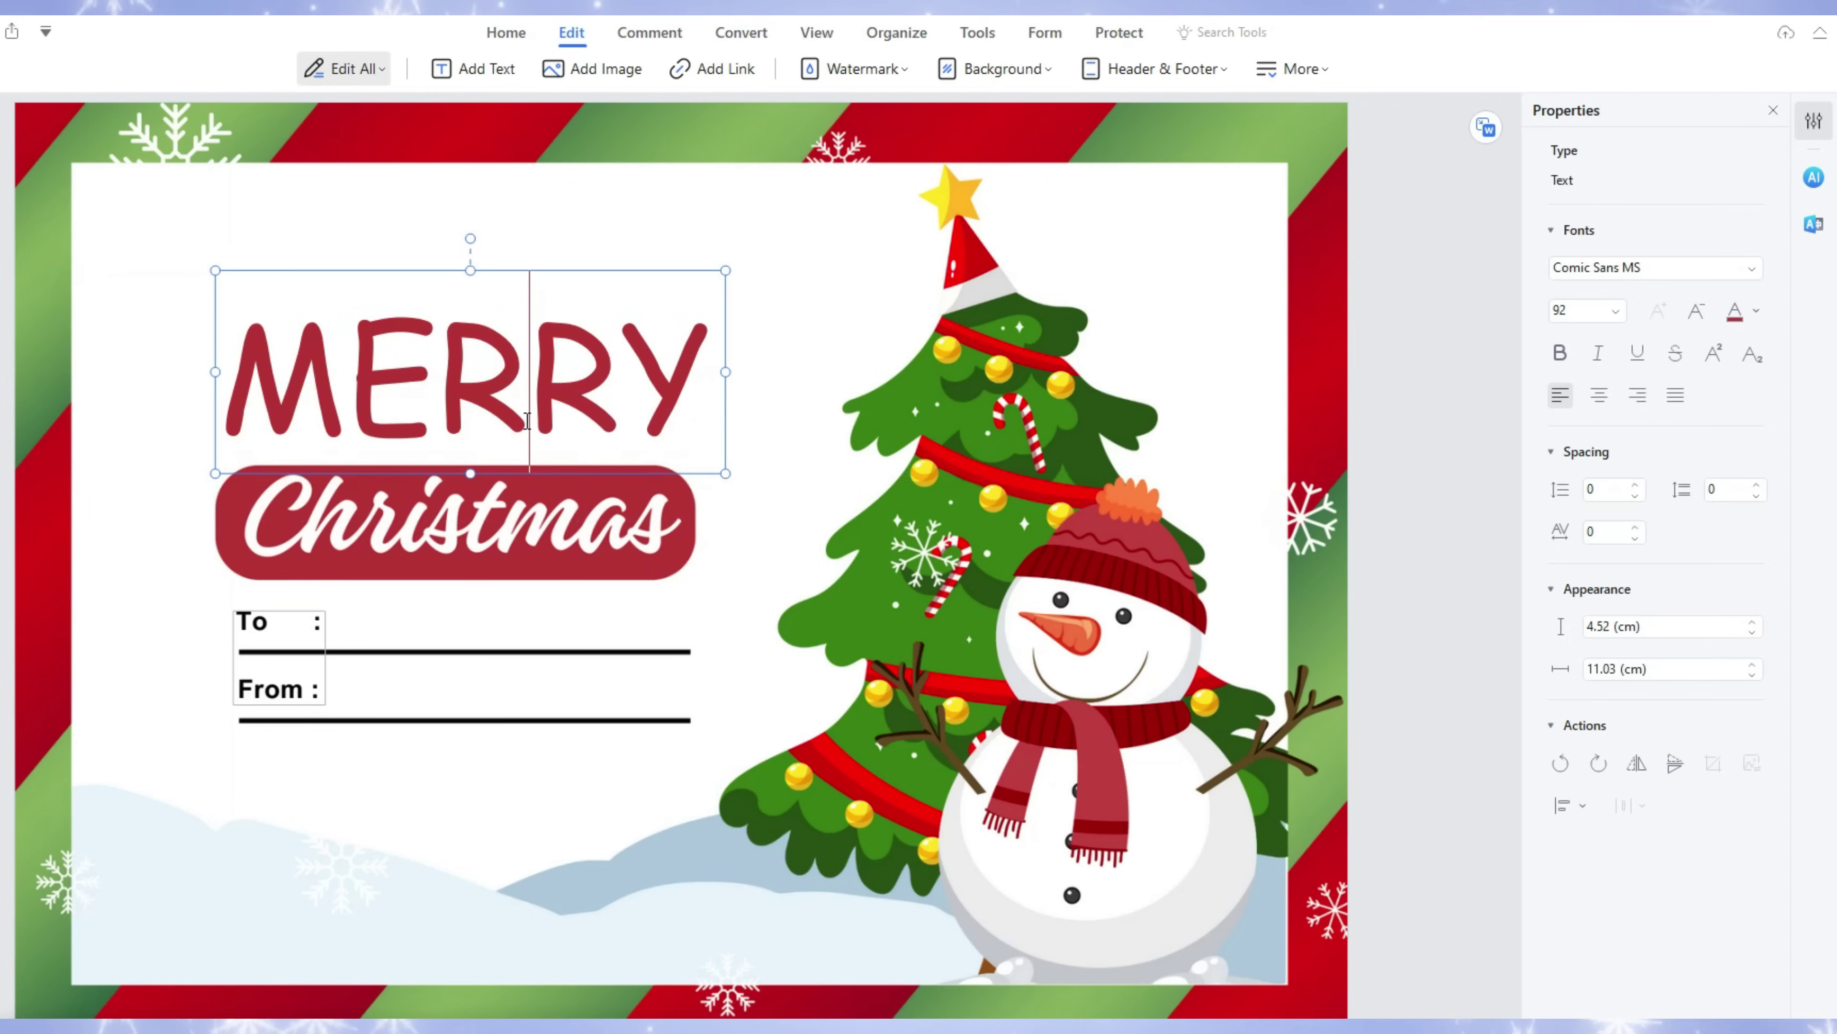
Add the recipient's first name as text after "To :" and place it on the line close to the colon
left_click(474, 69)
left_click(372, 619)
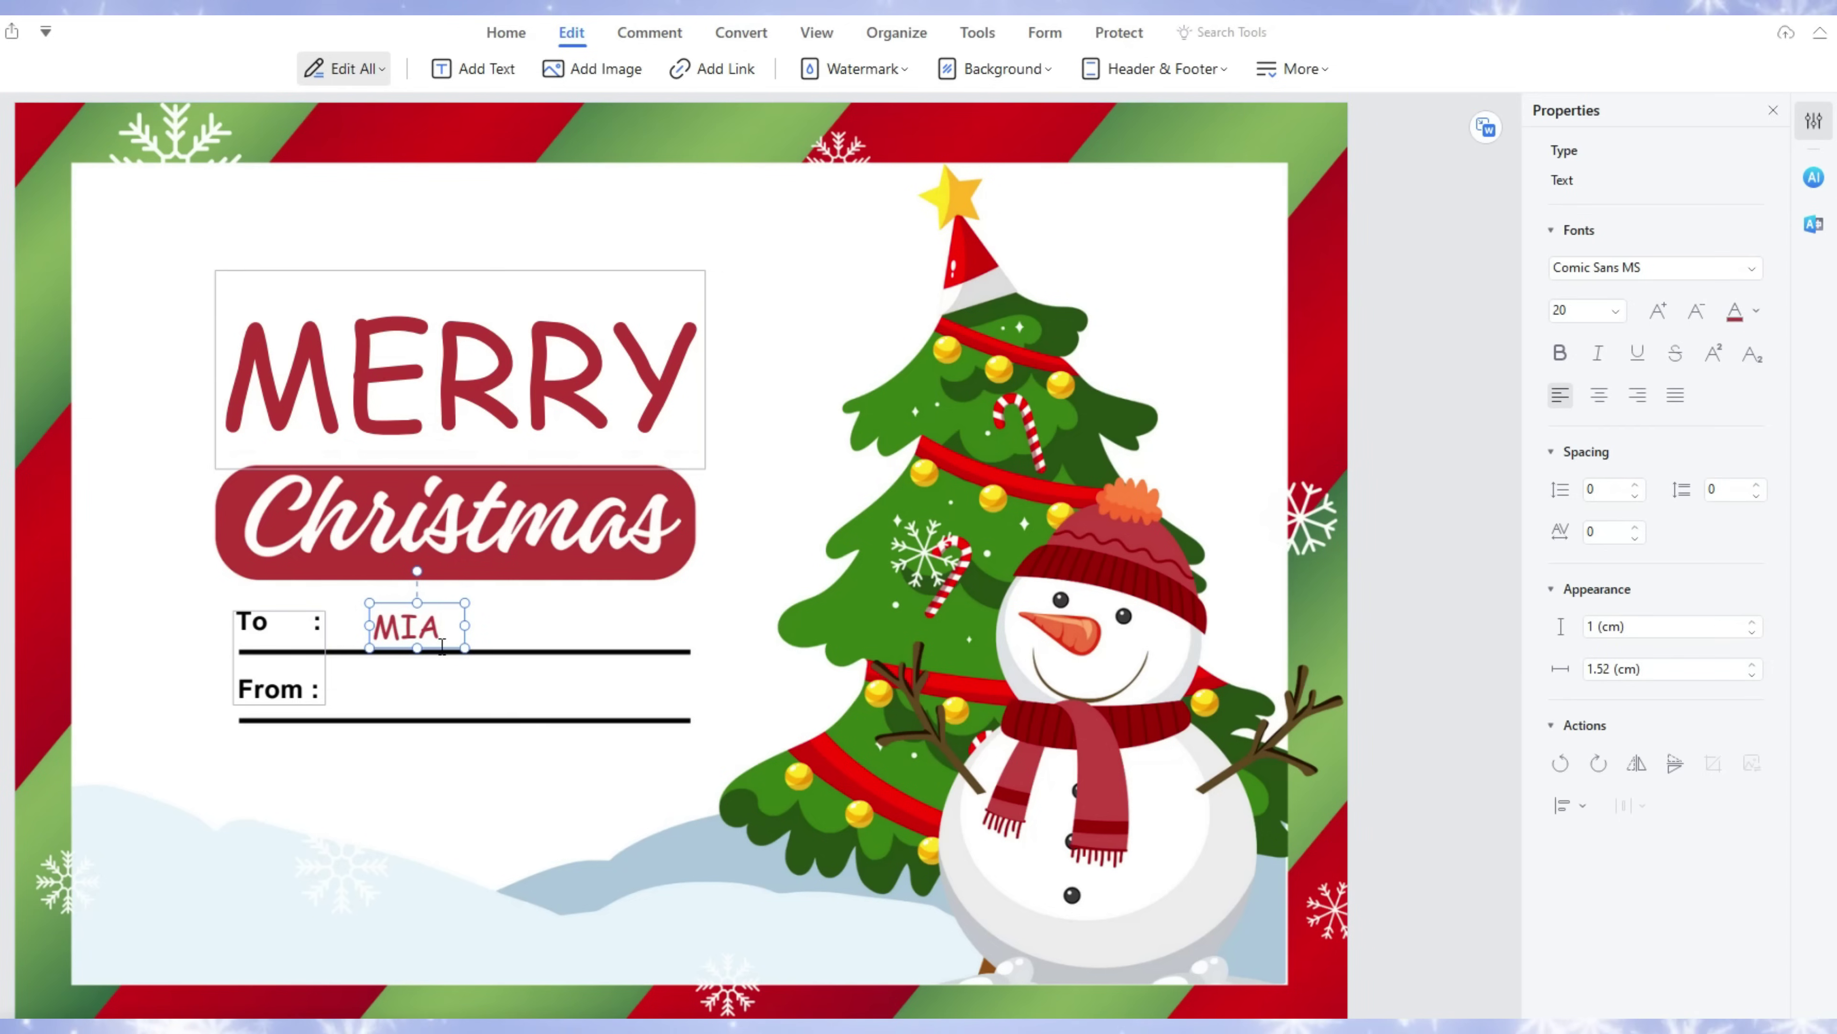
left_click_drag(491, 668, 458, 670)
Add the sender's first name in 20 pt Comic Sans MS on the "From :" line, aligned under the recipient's name, and leave editing mode
left_click(349, 696)
type("Christ")
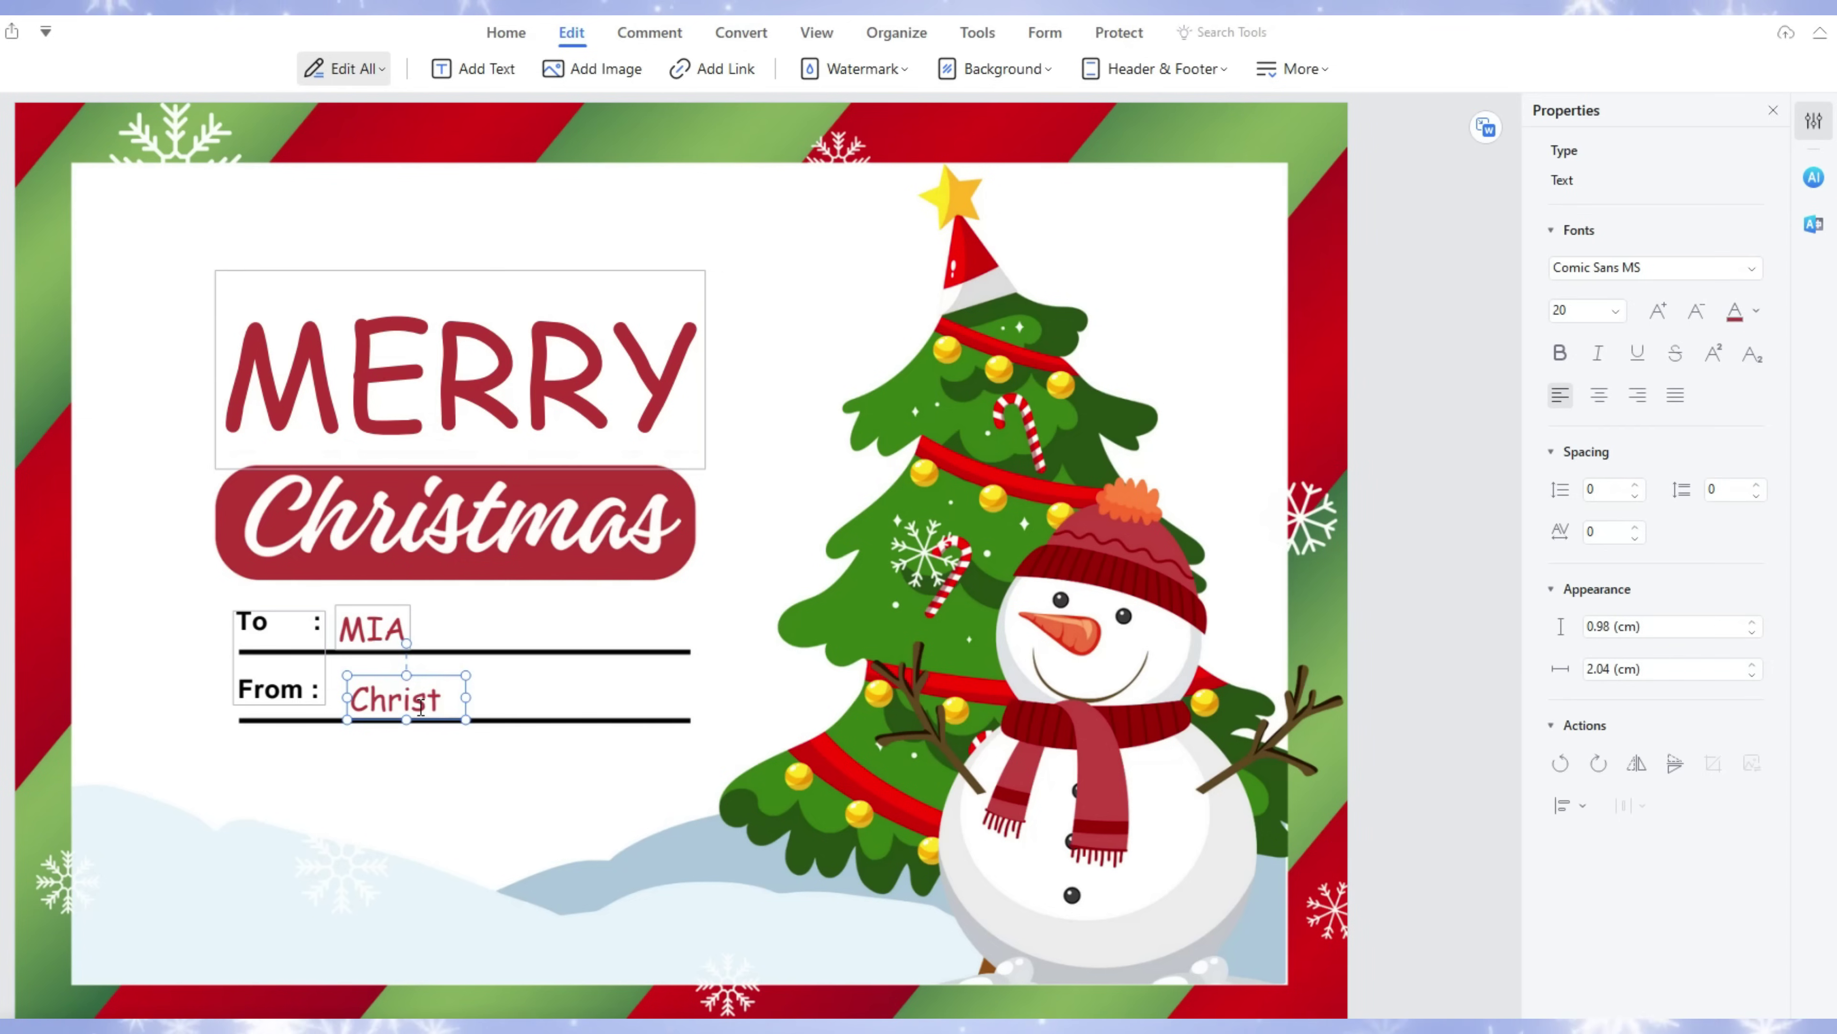
type("ina")
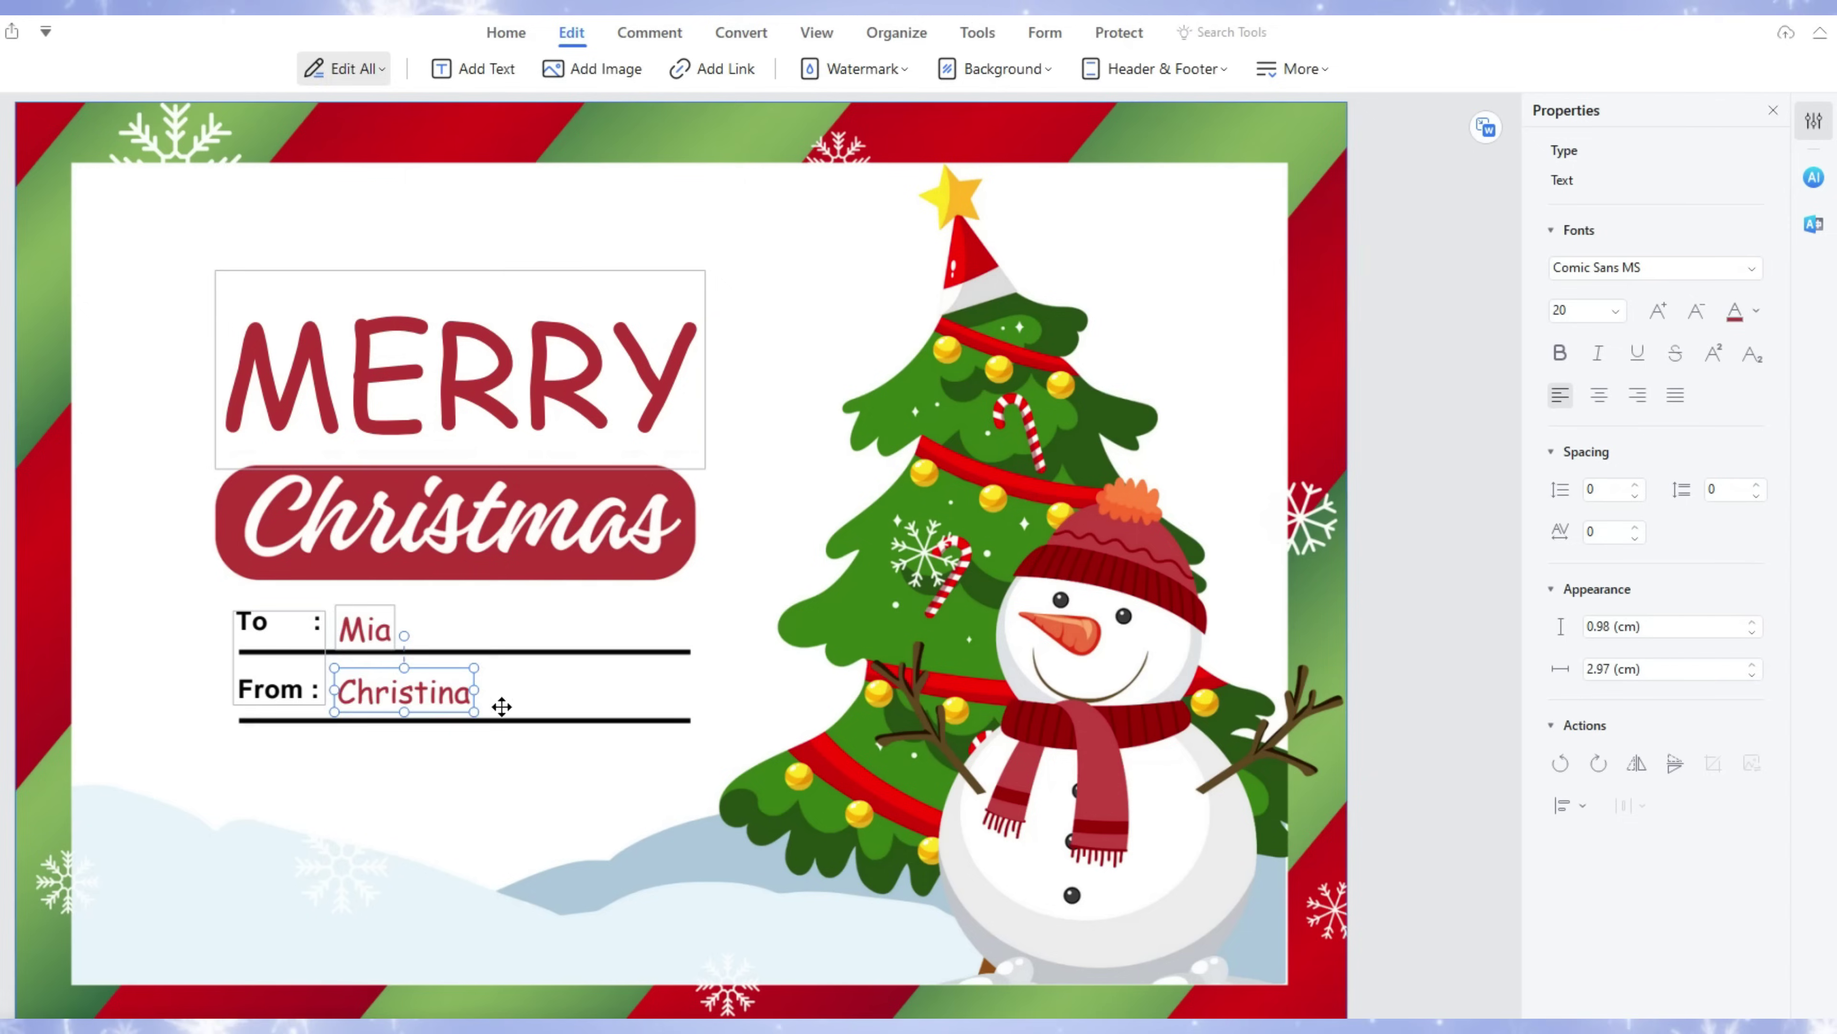
left_click(505, 32)
scroll(1388, 534, "down", 2)
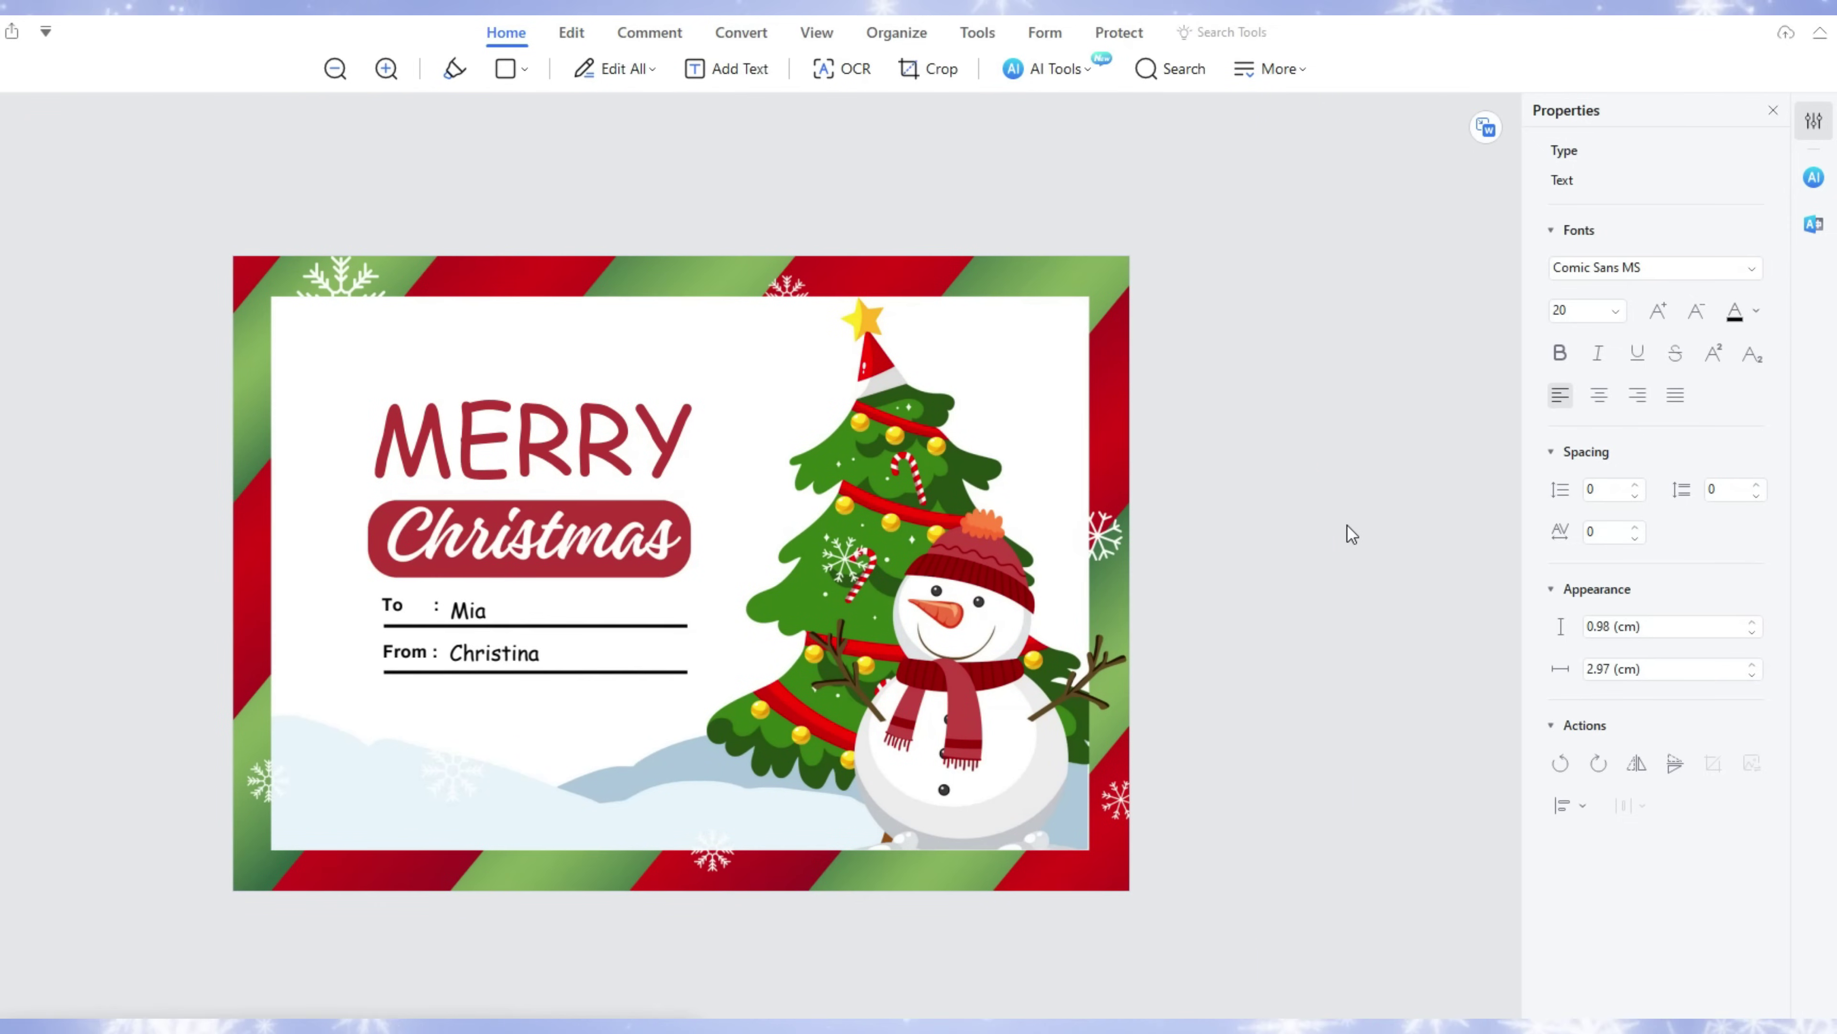